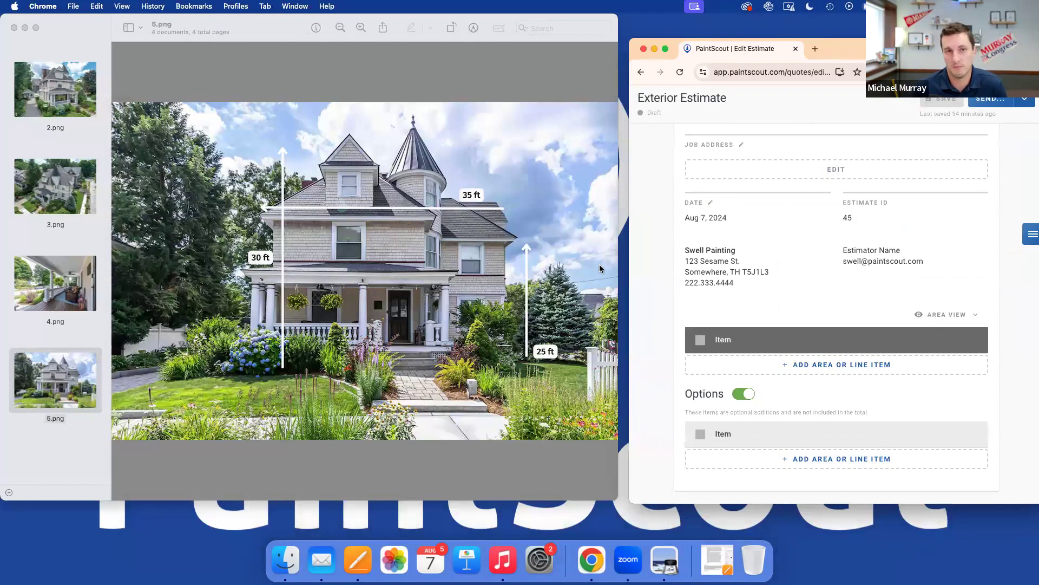
Narrow the photo window and move the browser window with the exterior estimate directly beside it
click(617, 269)
drag(617, 269, 471, 269)
drag(847, 53, 711, 29)
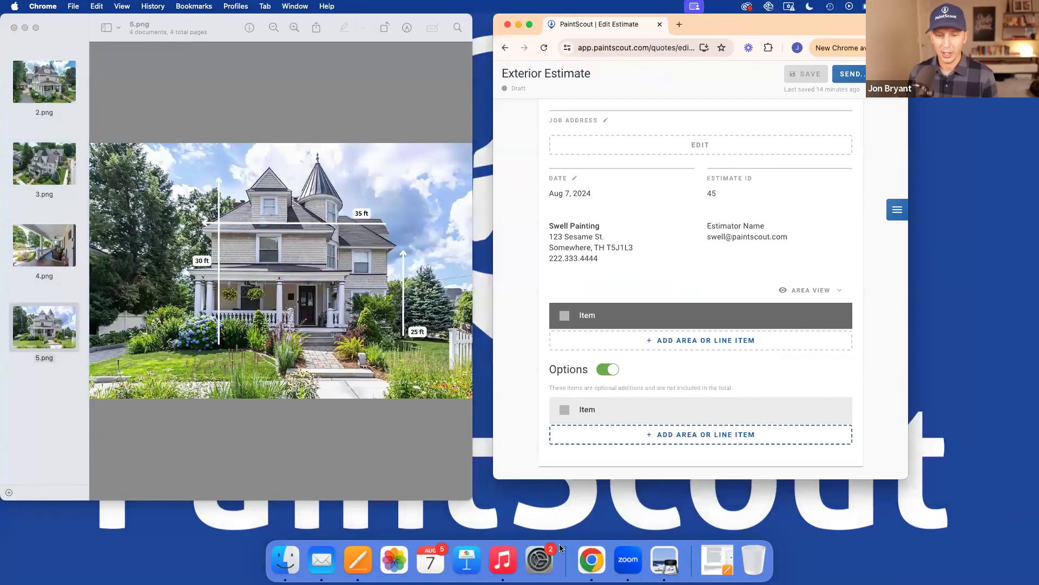
click(636, 562)
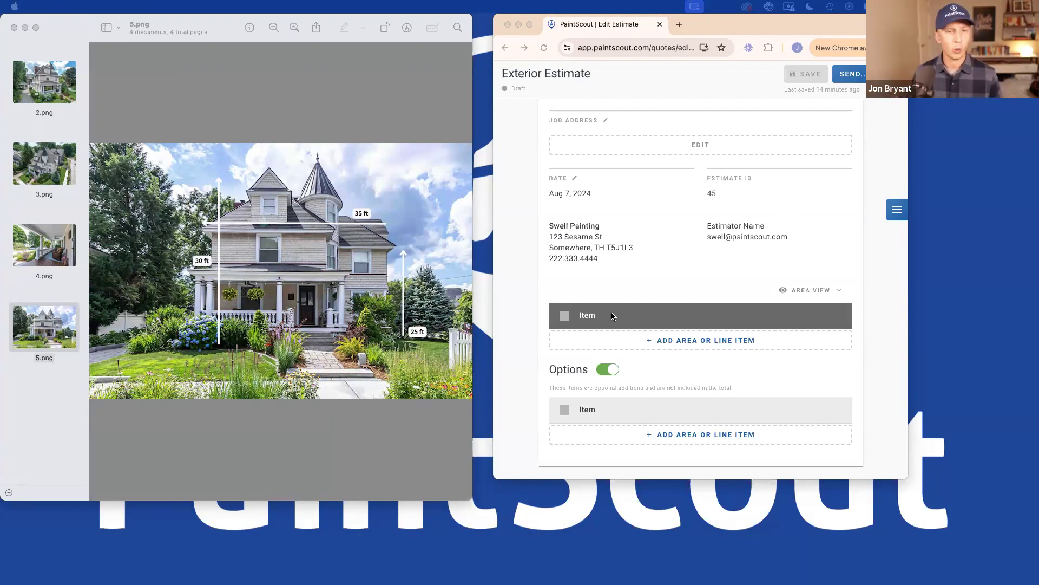
click(661, 341)
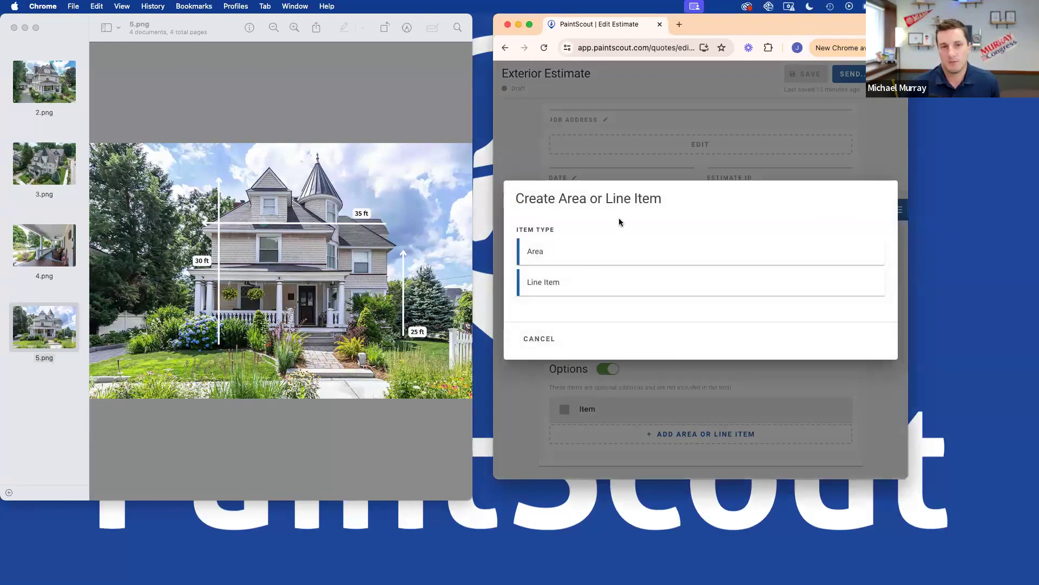
click(549, 340)
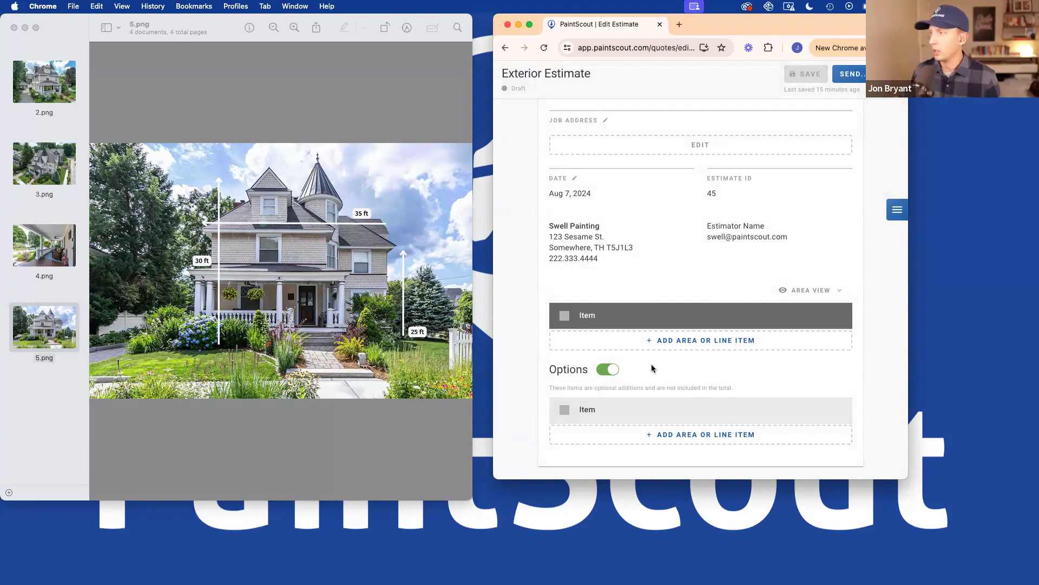
Enlarge the photo window and examine the house photos 5.png, 3.png and 4.png, ending on 5.png
drag(472, 238, 806, 258)
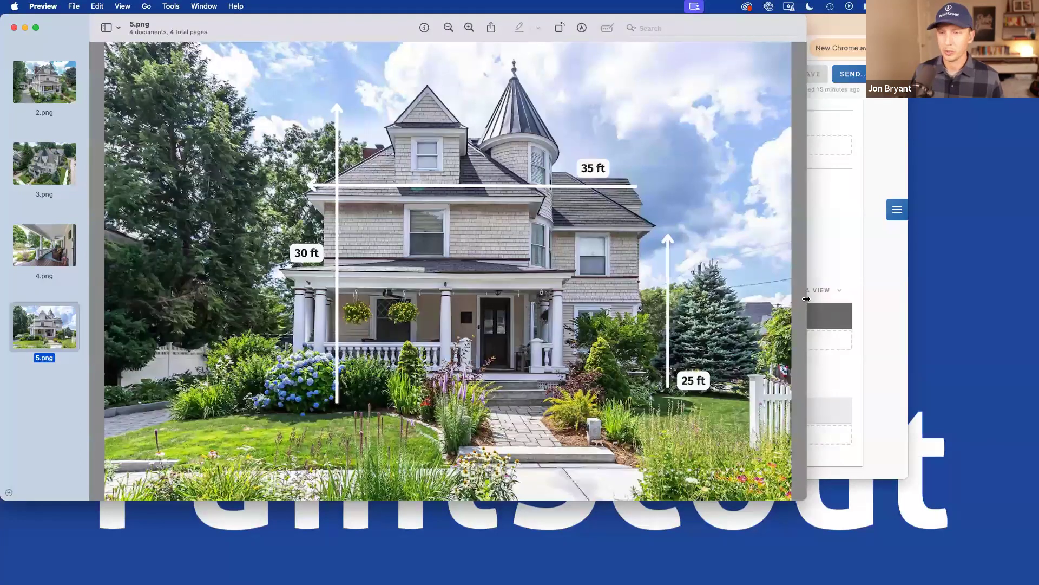
drag(807, 299, 971, 303)
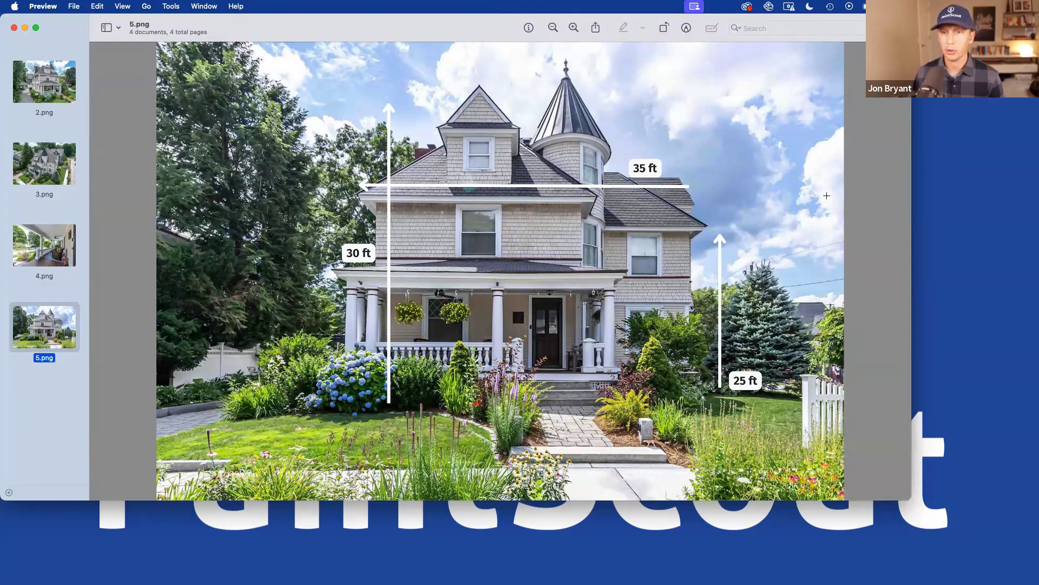
mouse_move(911, 216)
mouse_down()
mouse_move(436, 226)
mouse_move(463, 226)
mouse_up()
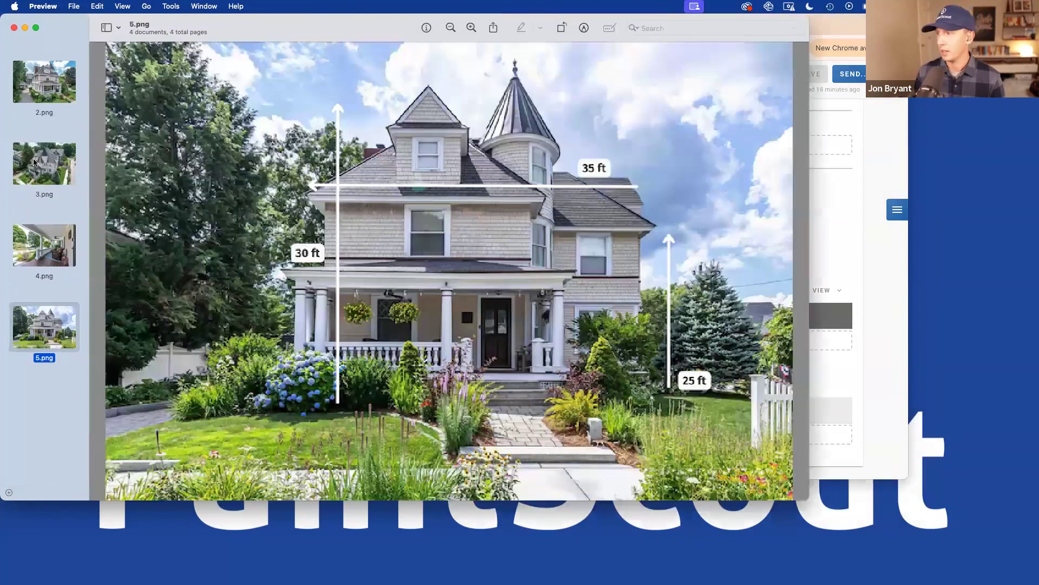
super+click(35, 161)
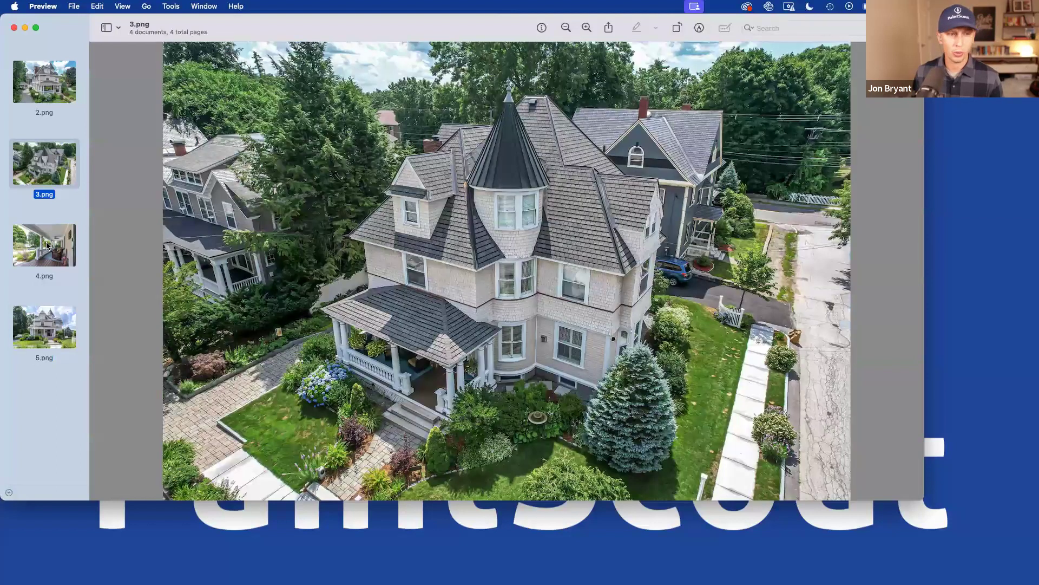
click(47, 246)
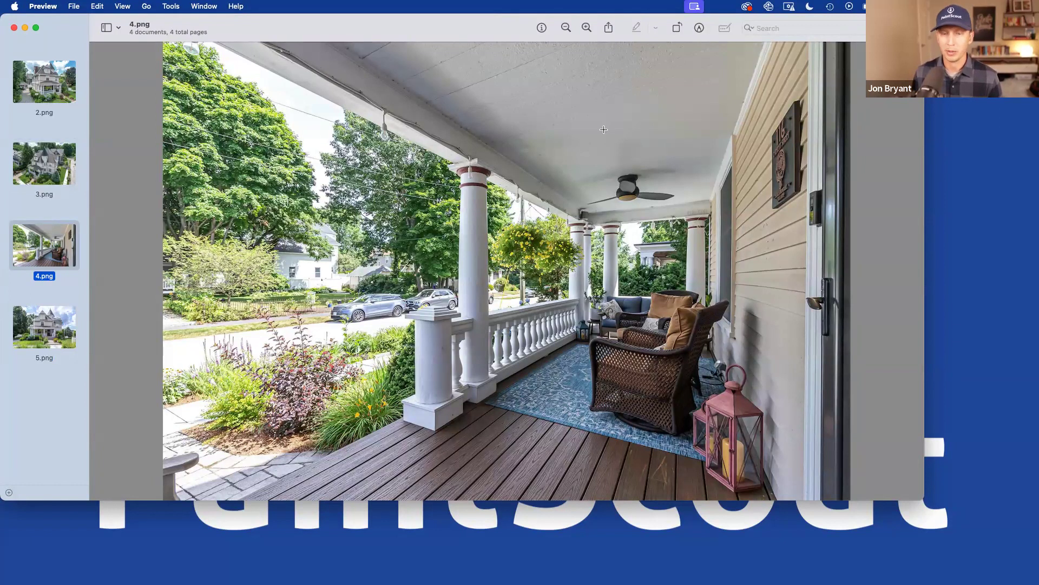
click(45, 332)
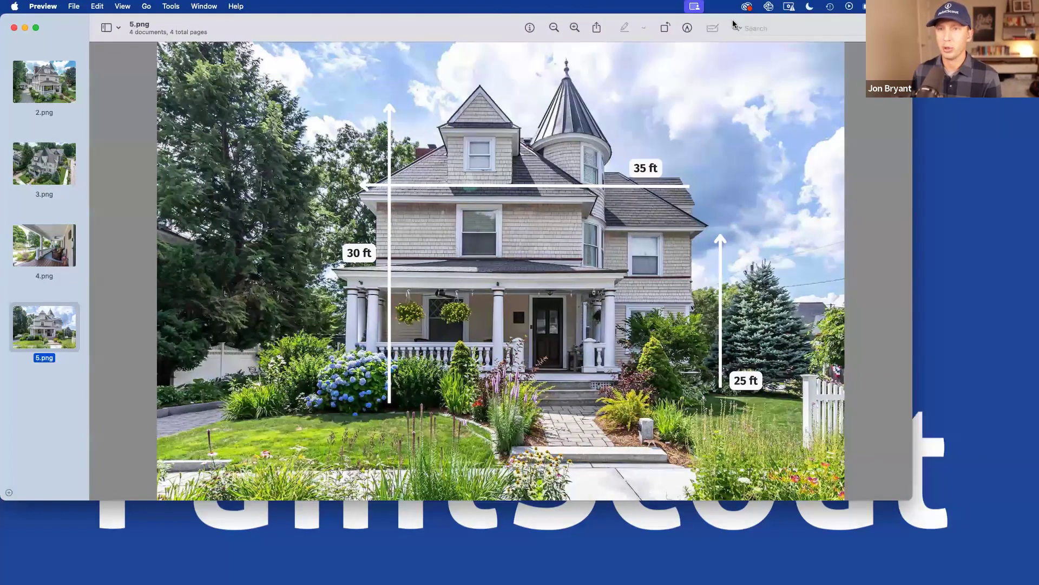
Place the estimate window beside the photos and start a custom area named "front of home"
drag(734, 24, 816, 21)
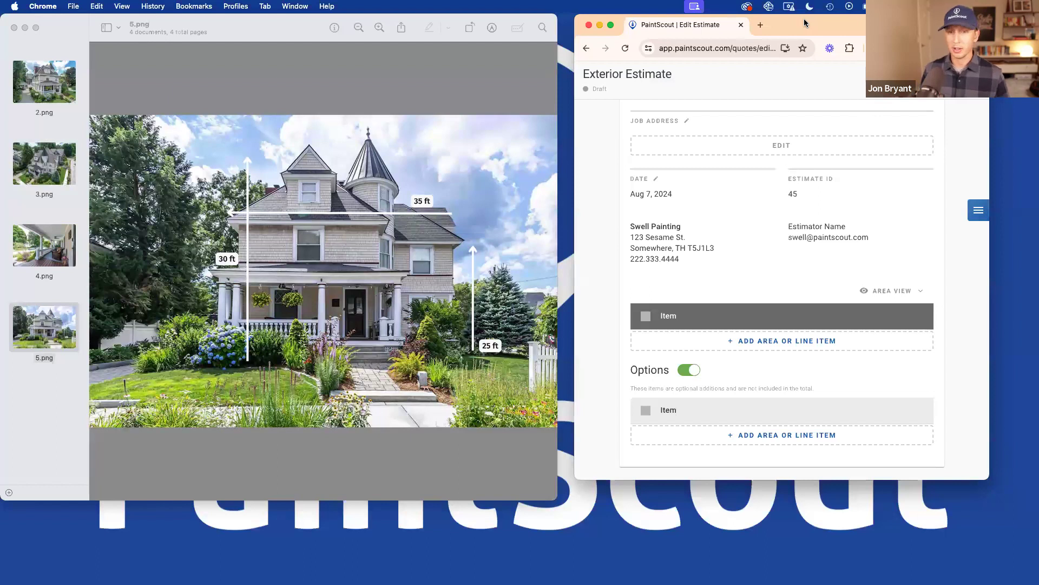
click(757, 341)
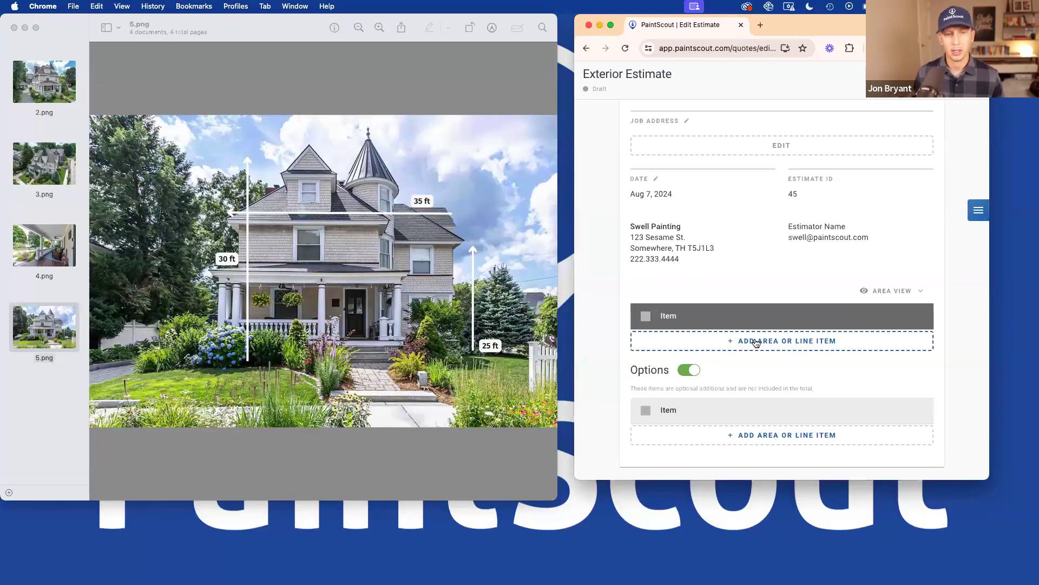
click(757, 345)
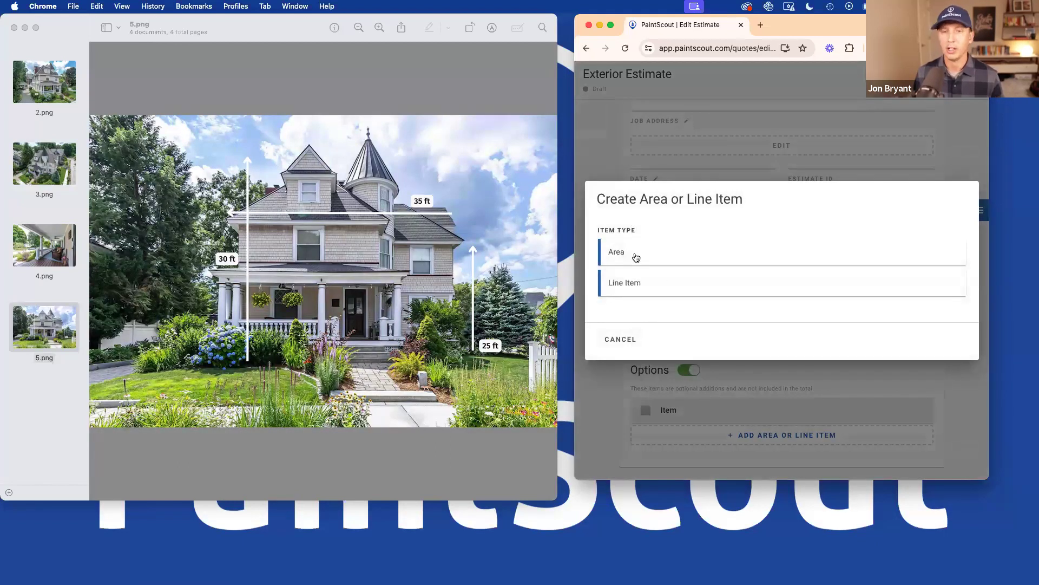
click(636, 256)
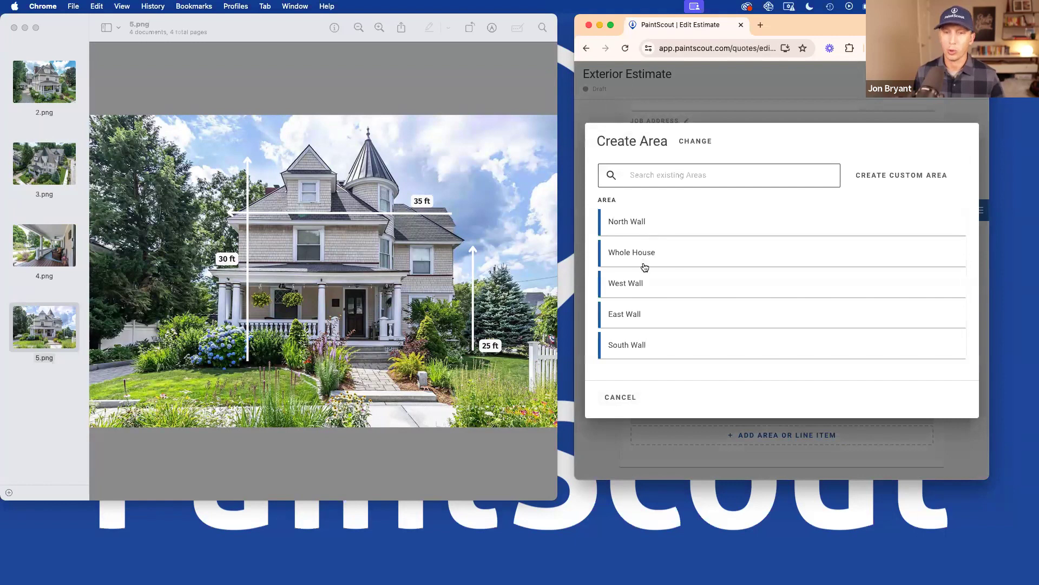
click(874, 179)
text(front of home)
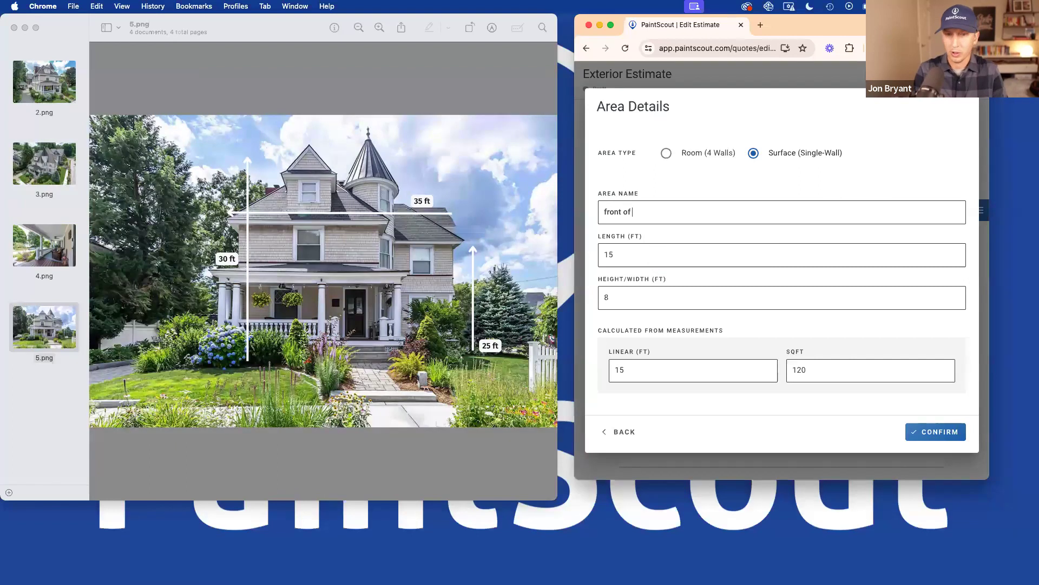
Set the front of home area's length to 35 ft and height to 20 ft, and confirm its details
double_click(628, 260)
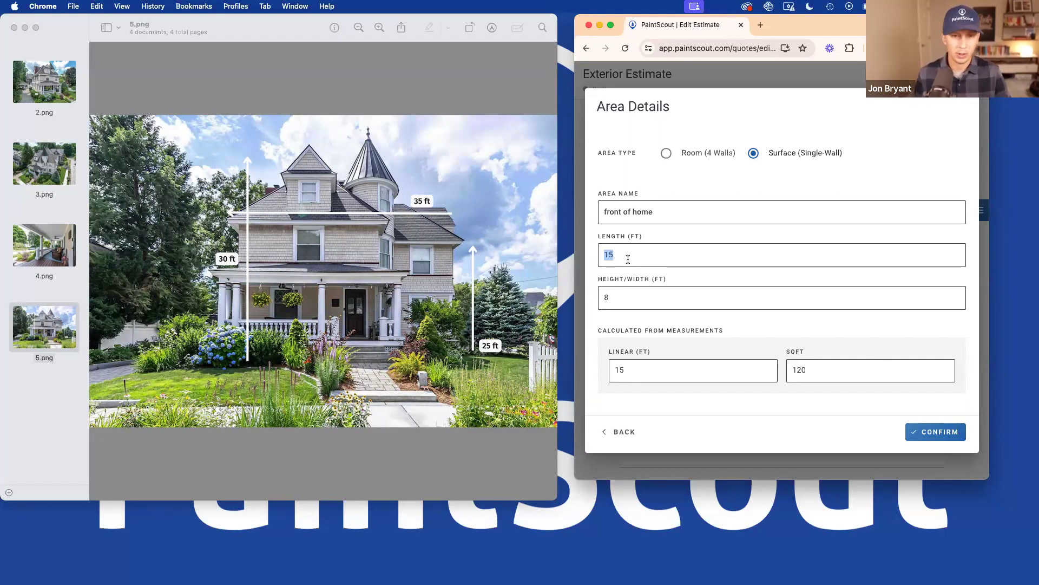
text(35)
double_click(620, 297)
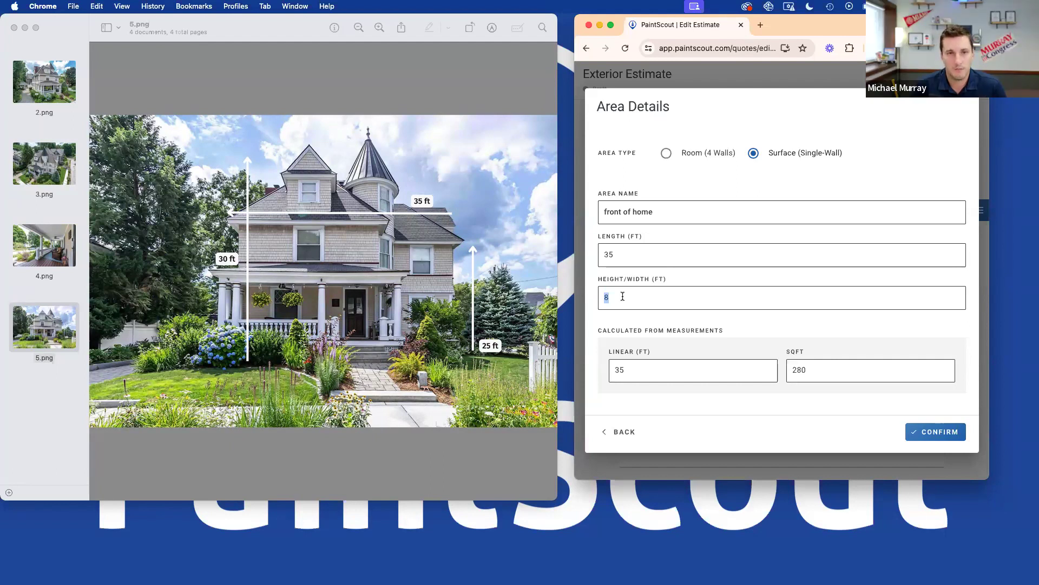
text(20)
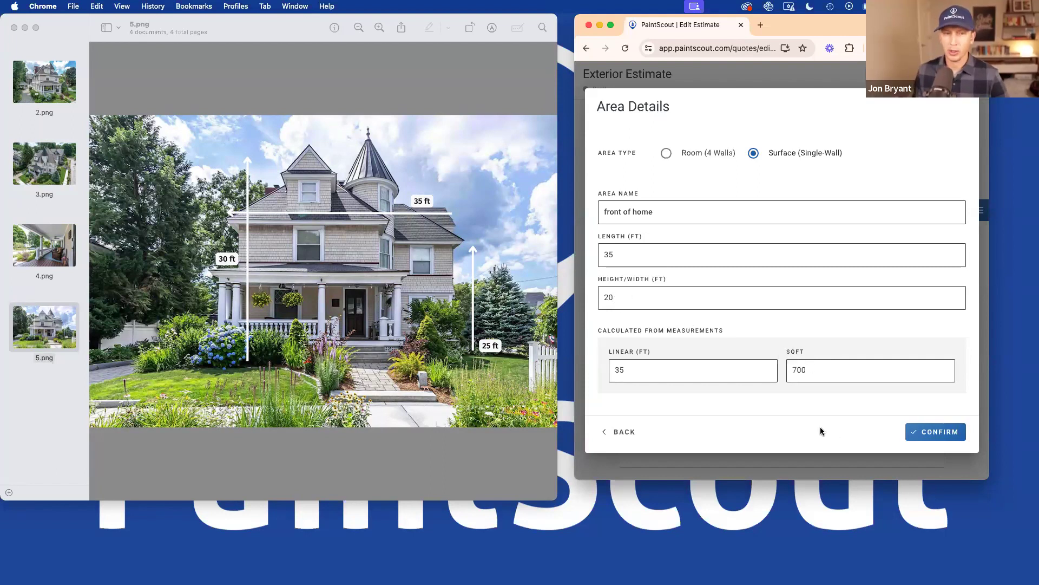
click(914, 437)
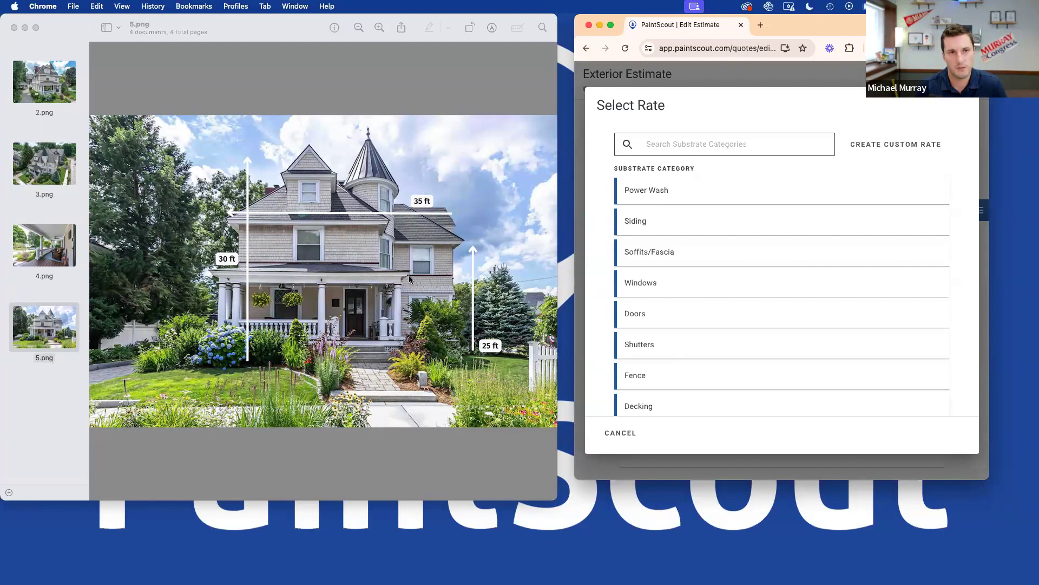
Examine the side view in 2.png and the porch in 4.png, and fit the photo window beside the estimate
click(52, 98)
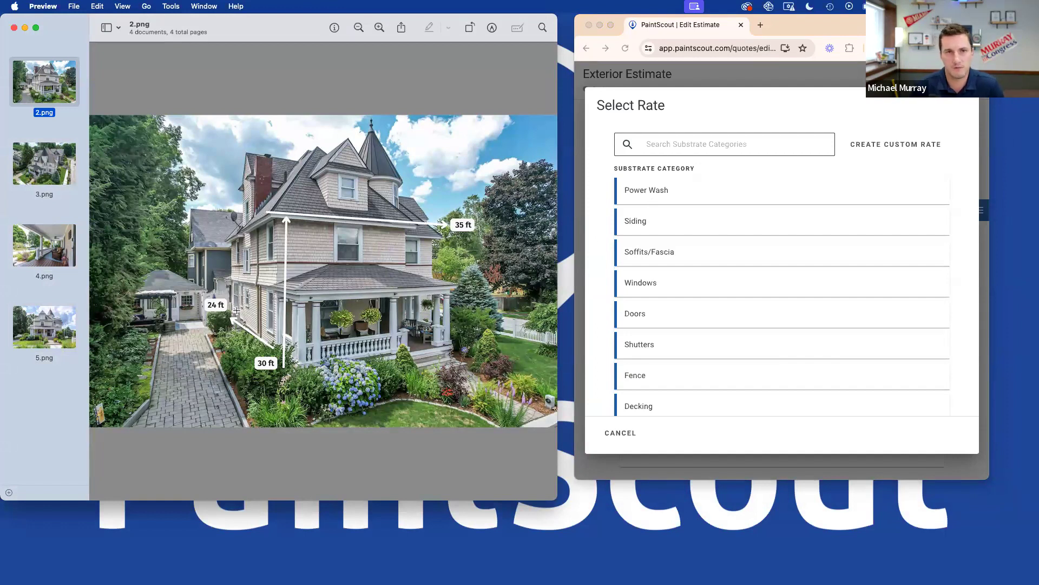
click(61, 246)
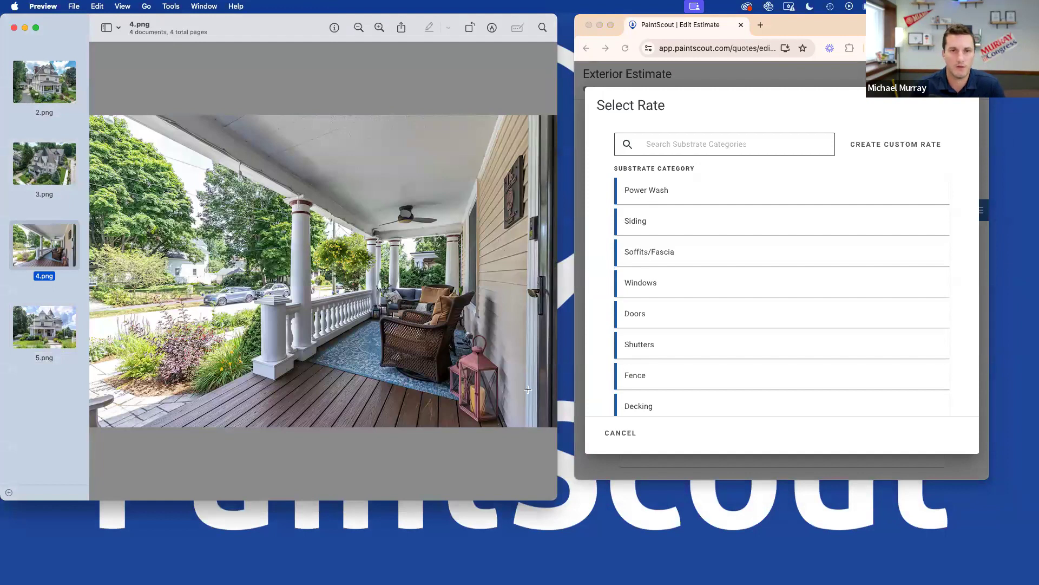
drag(565, 201, 753, 217)
click(236, 109)
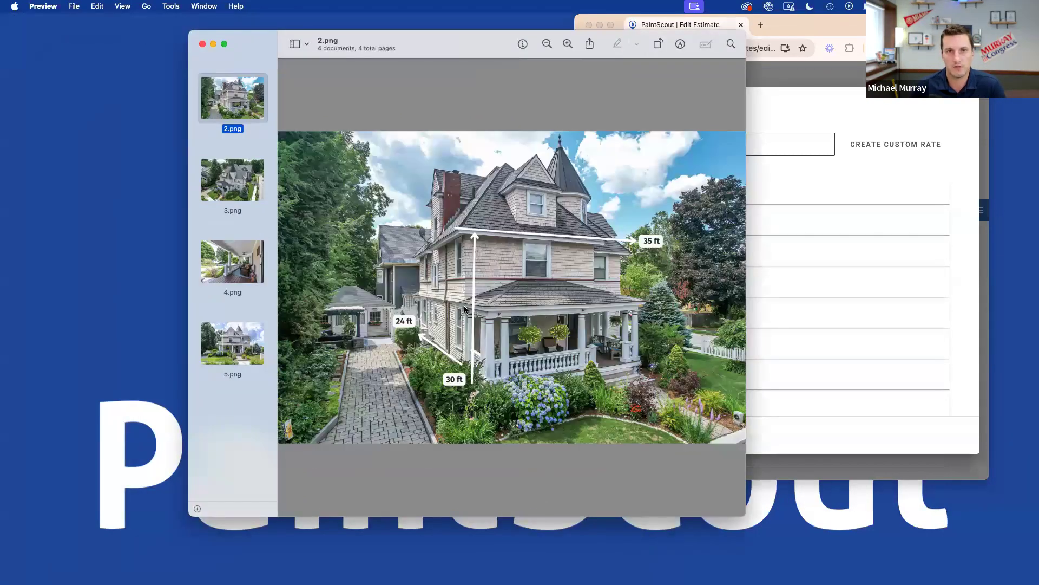
drag(746, 273, 827, 289)
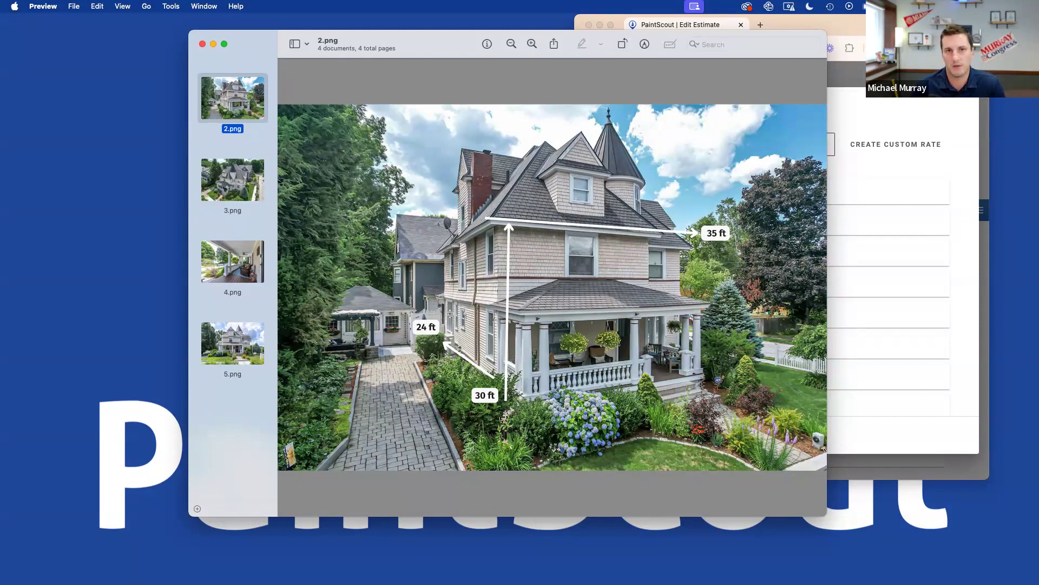
drag(232, 42, 66, 25)
drag(655, 259, 589, 253)
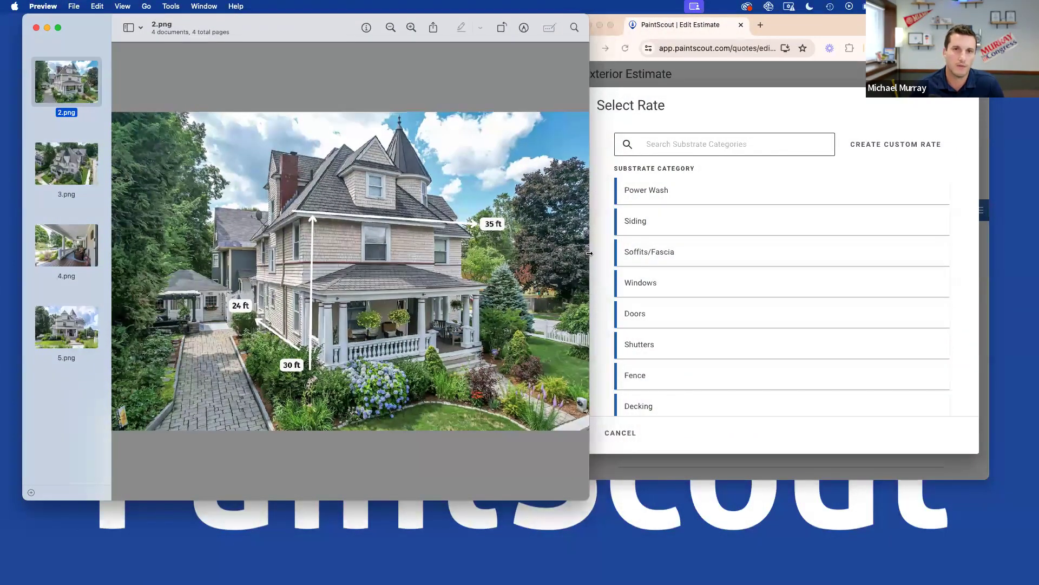
drag(589, 254, 555, 253)
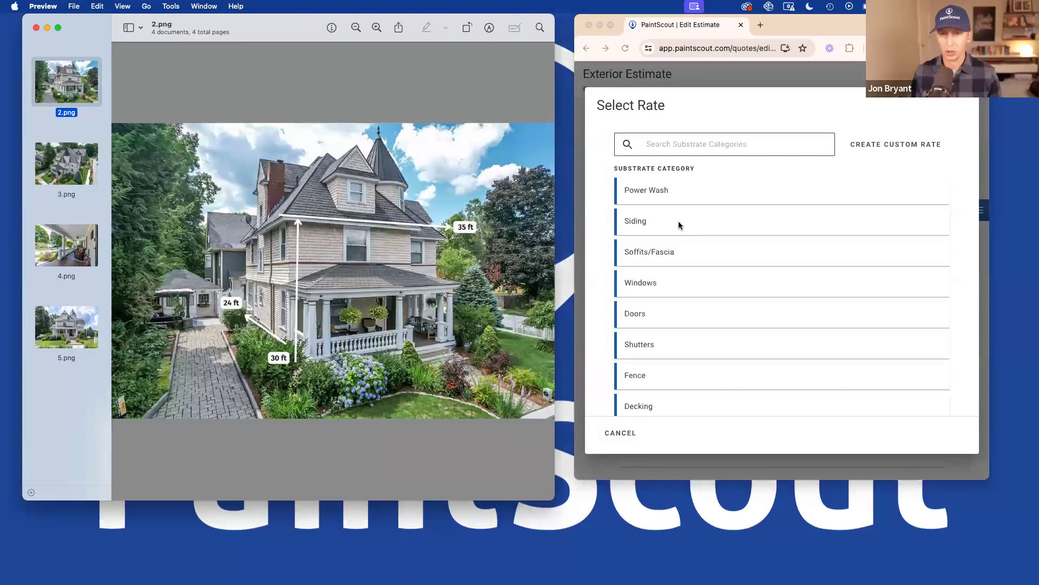
Choose the Cedar Shingles siding rate as the first substrate of the front of home area
click(669, 225)
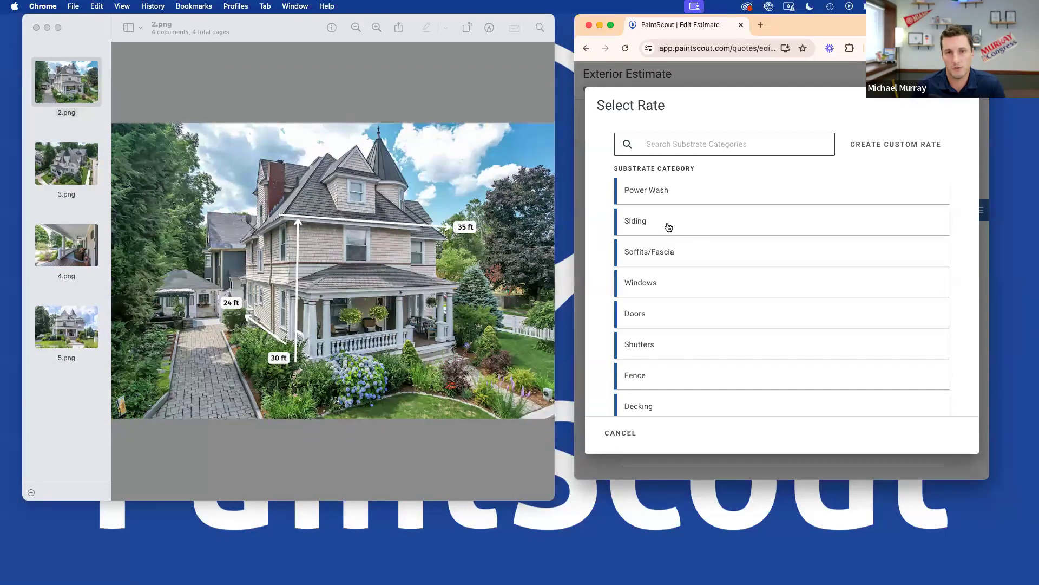
click(669, 227)
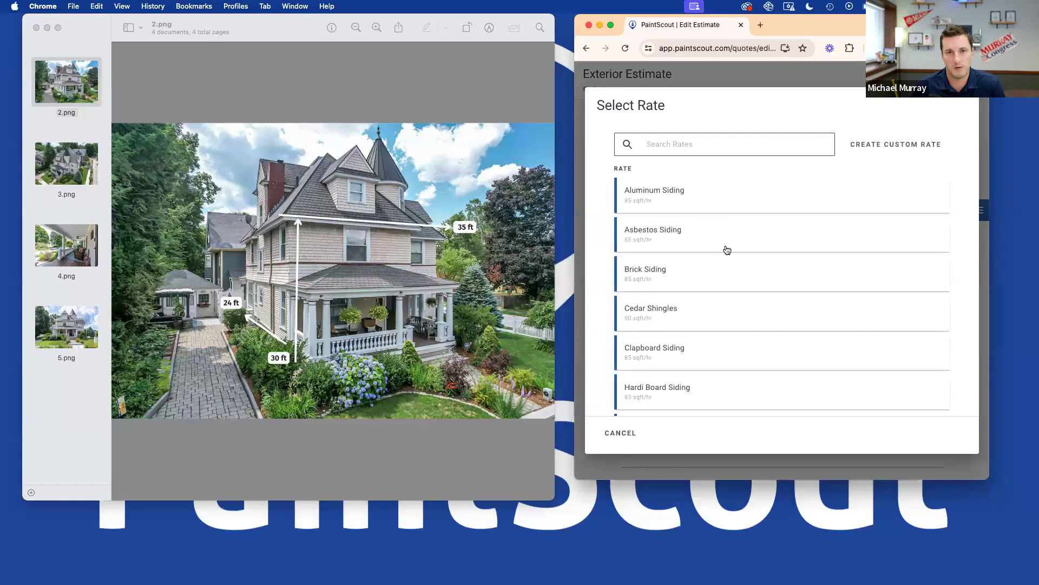
scroll(726, 248, down, 1)
scroll(706, 238, down, 1)
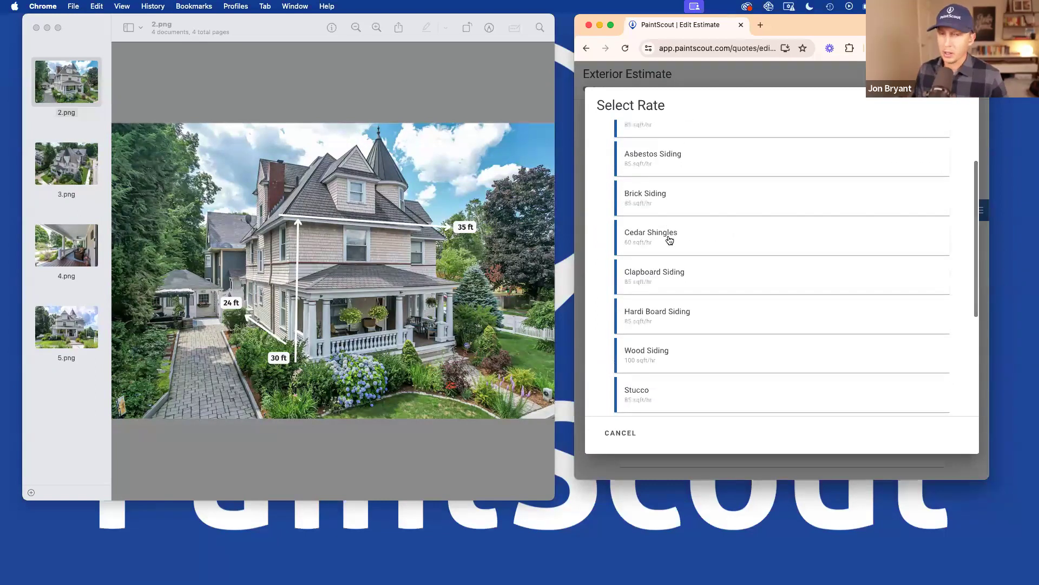
click(670, 238)
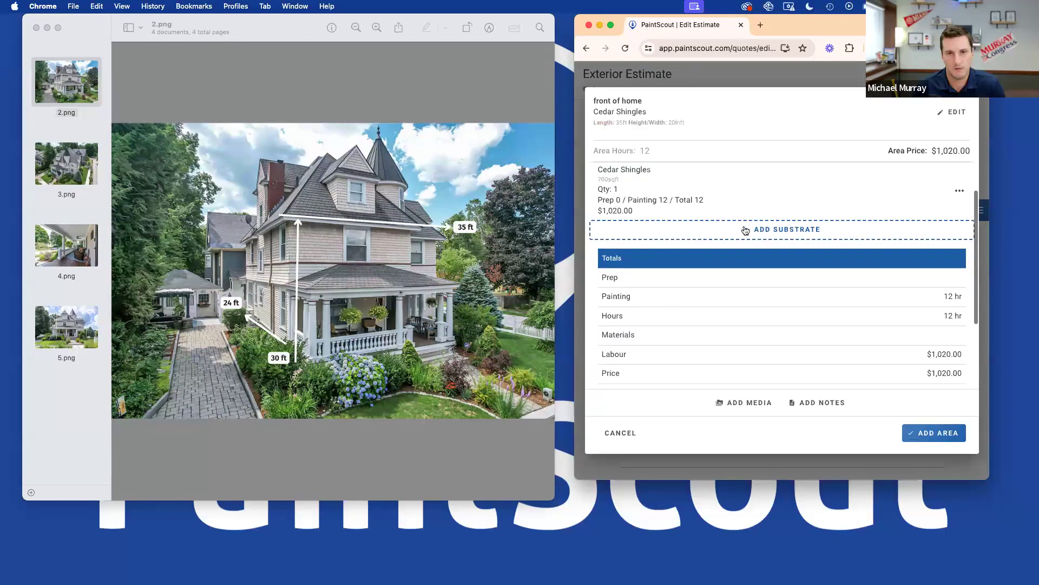
Add Clapboard Siding from the Siding category as a second substrate of the front of home area
click(783, 230)
click(680, 232)
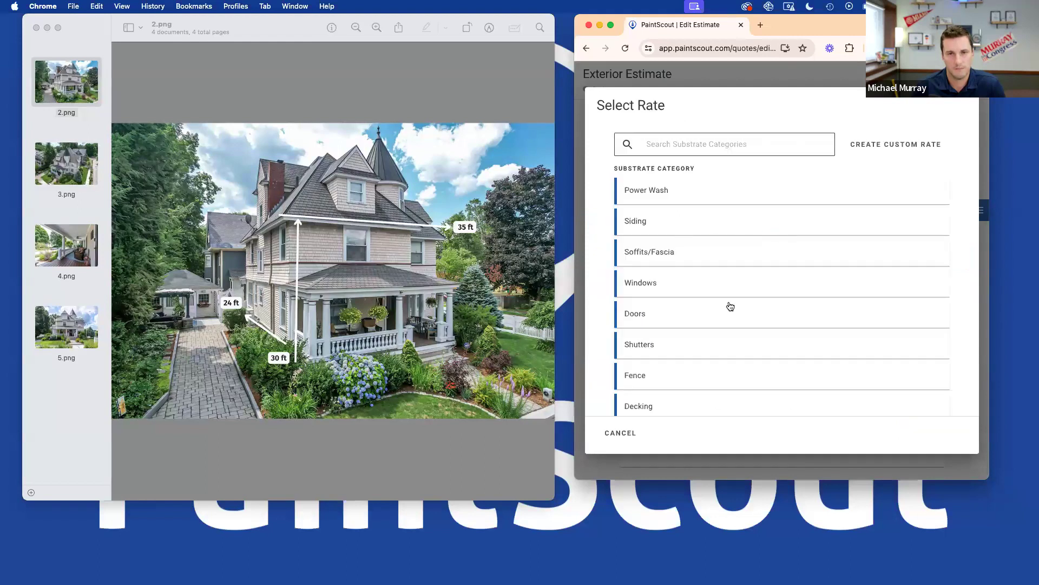
scroll(731, 307, down, 2)
click(665, 178)
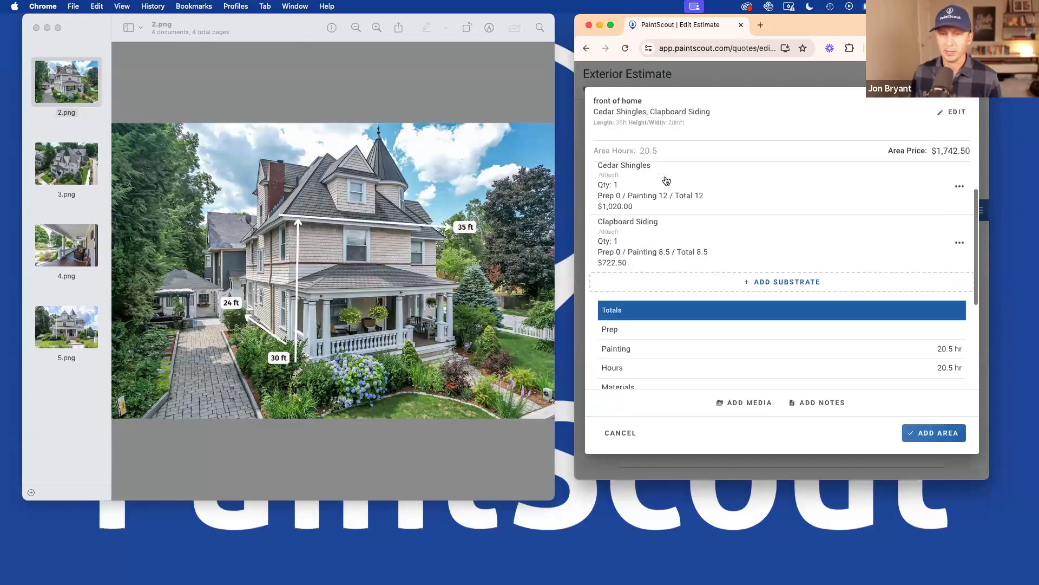
Set the Cedar Shingles substrate's height to 10 ft and confirm the change
scroll(863, 313, down, 2)
scroll(812, 268, up, 4)
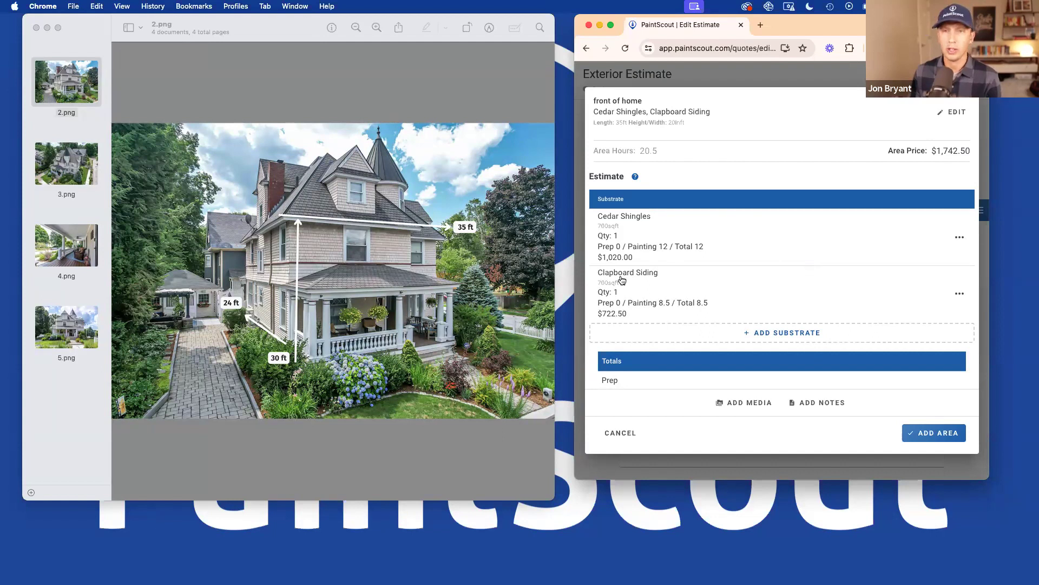
click(648, 233)
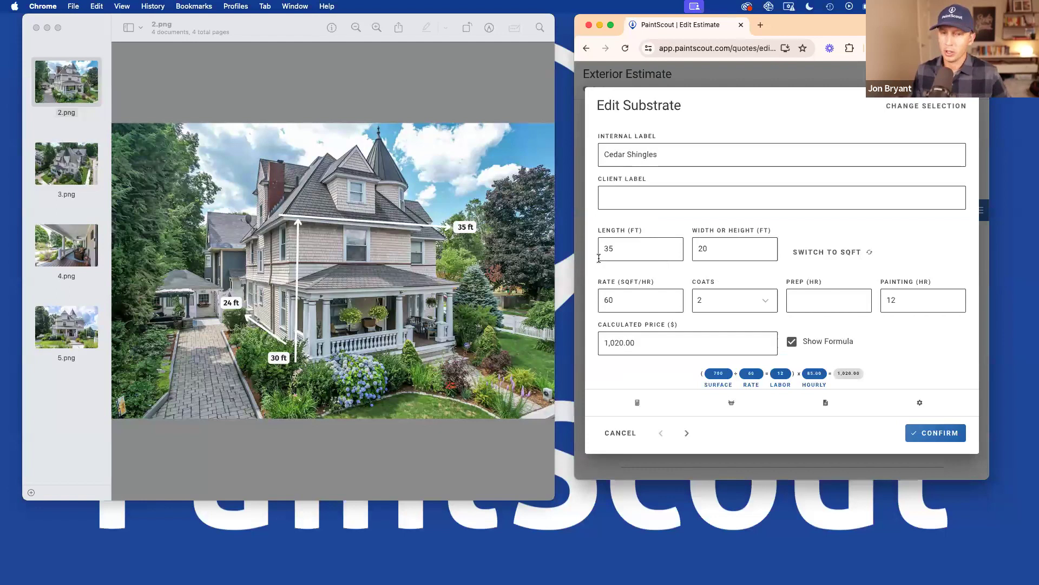
double_click(718, 249)
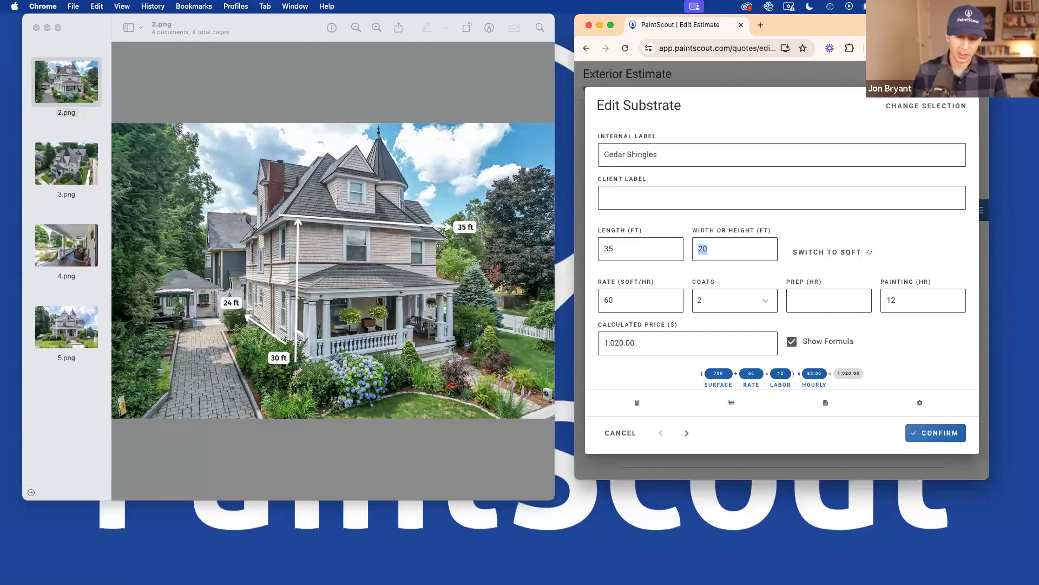
text(18)
click(935, 432)
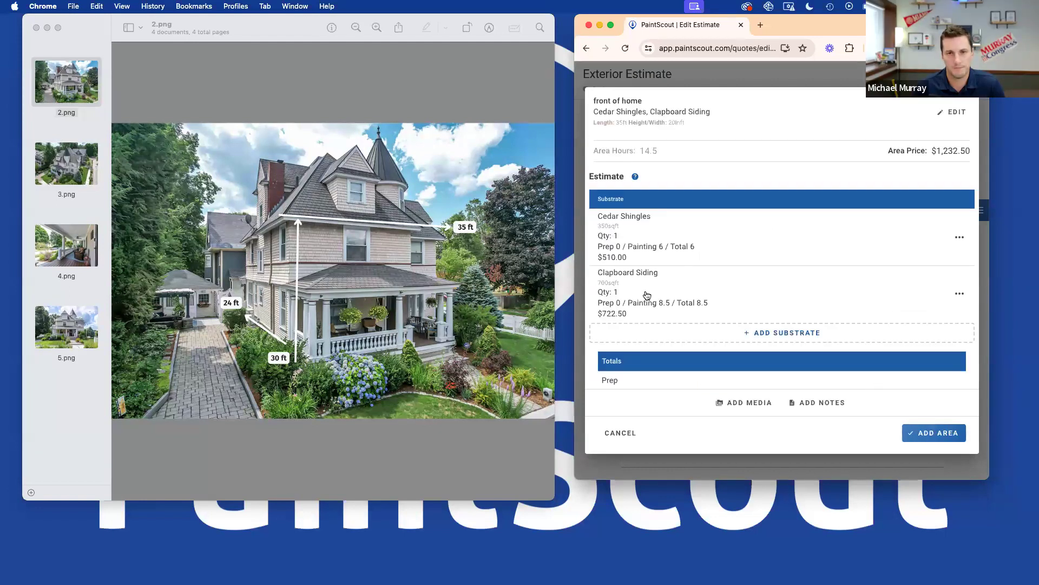
Set the Clapboard Siding substrate's height to 10 ft and confirm the change
click(662, 289)
double_click(704, 249)
text(10)
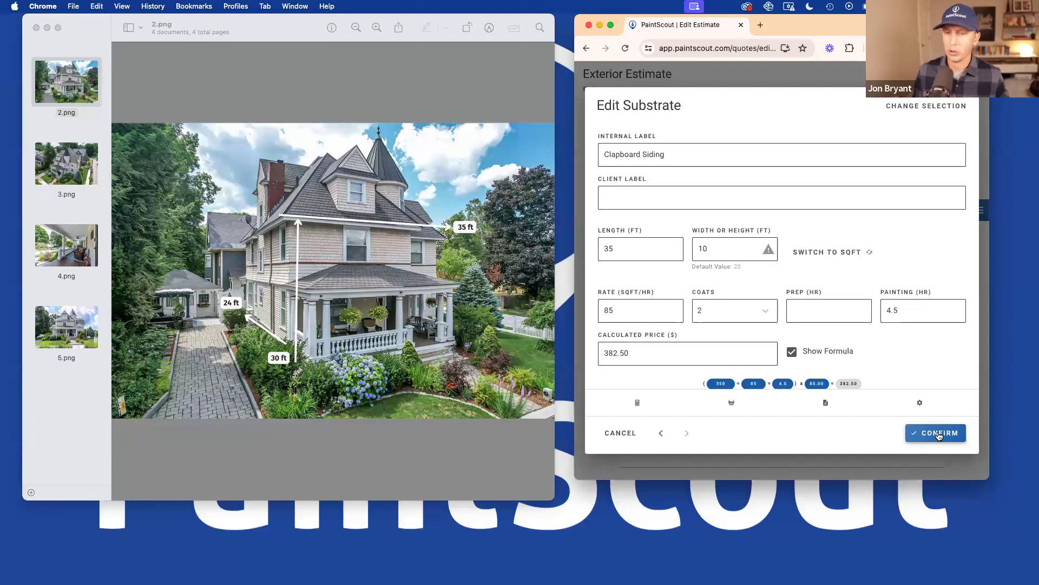
click(940, 434)
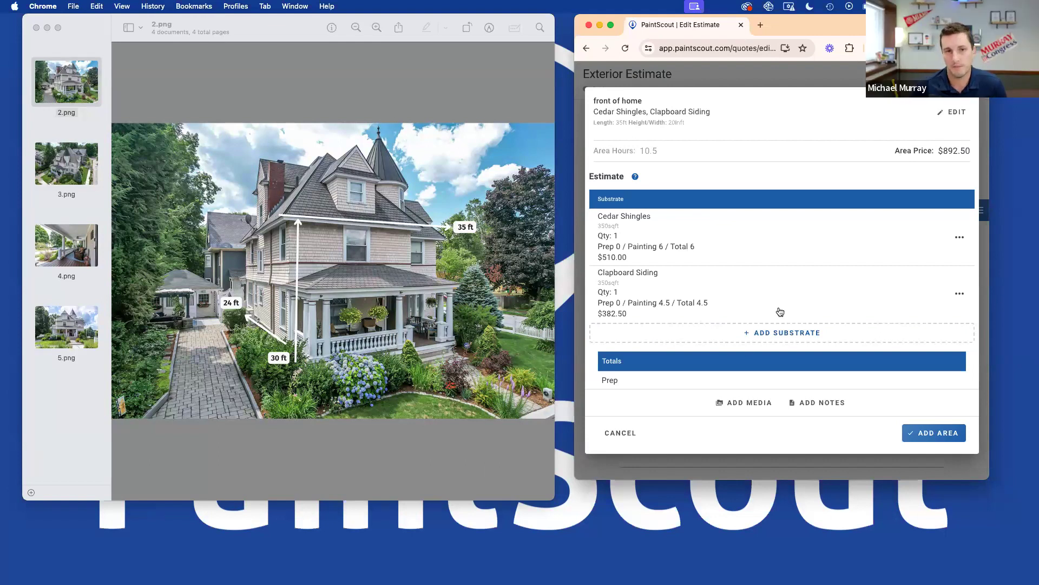
Start a third substrate for the front of home area and browse the rates in the Soffits/Fascia category
scroll(772, 290, down, 1)
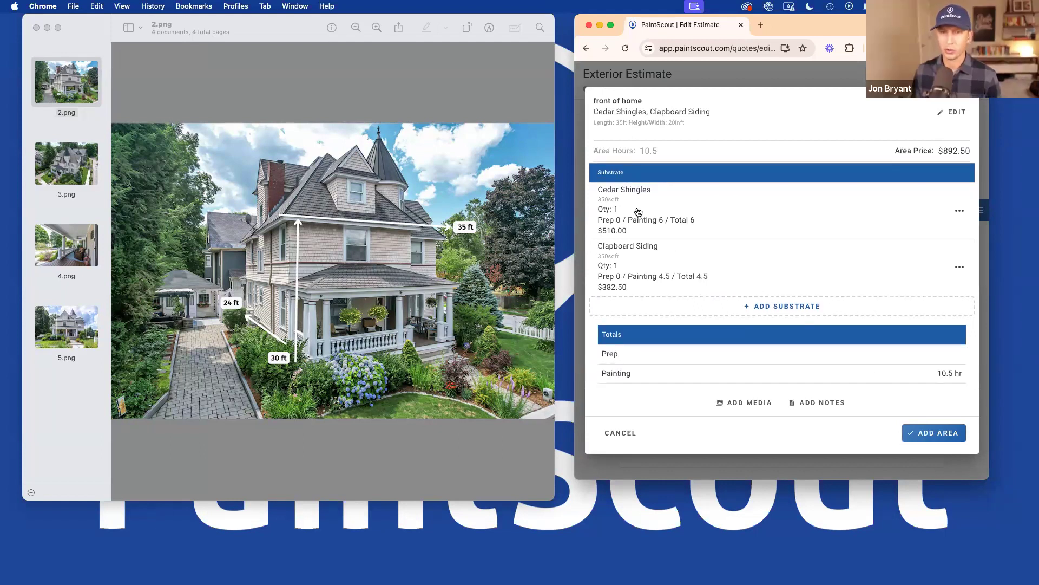
scroll(640, 212, up, 1)
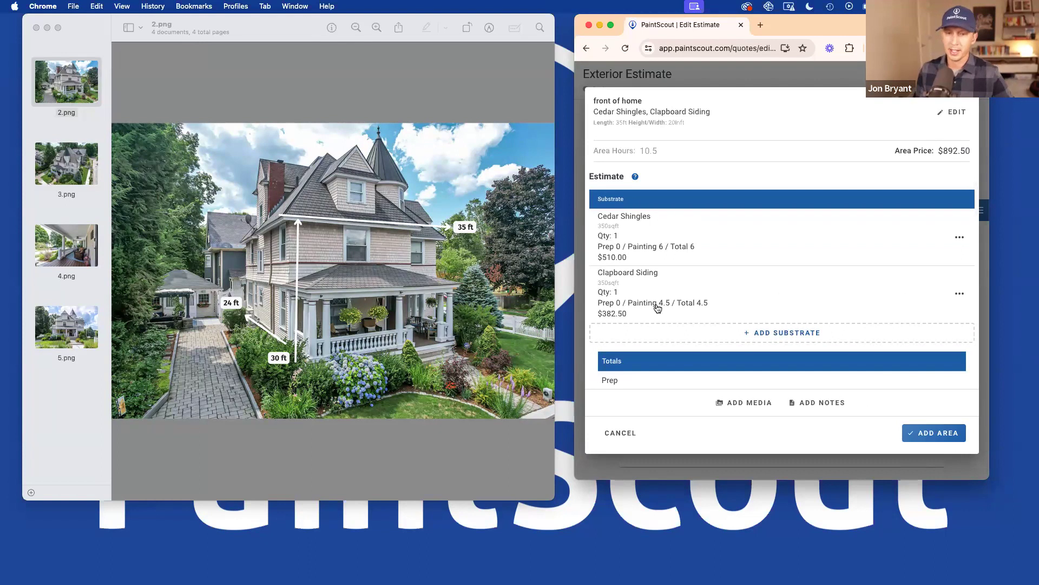
click(732, 342)
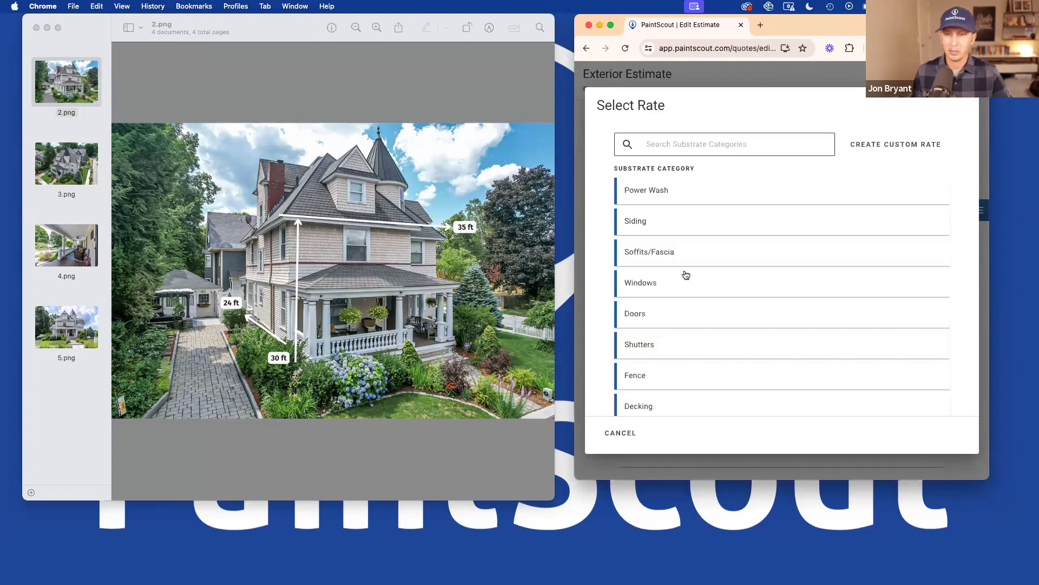
click(655, 262)
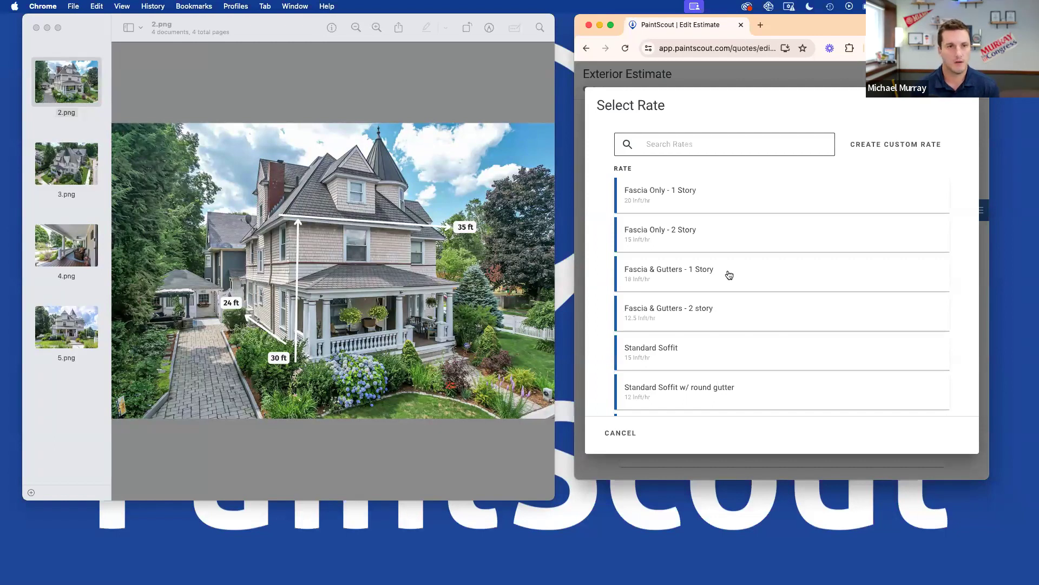
scroll(661, 352, down, 5)
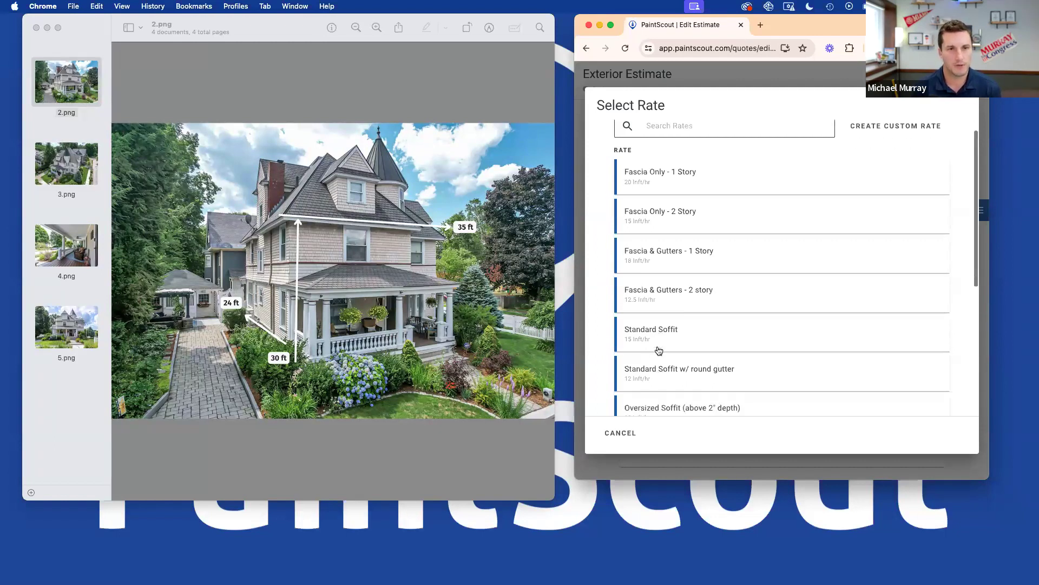
Switch to photo 5.png in Preview, widen its window, and examine the gable and turret at the front of the house
click(90, 322)
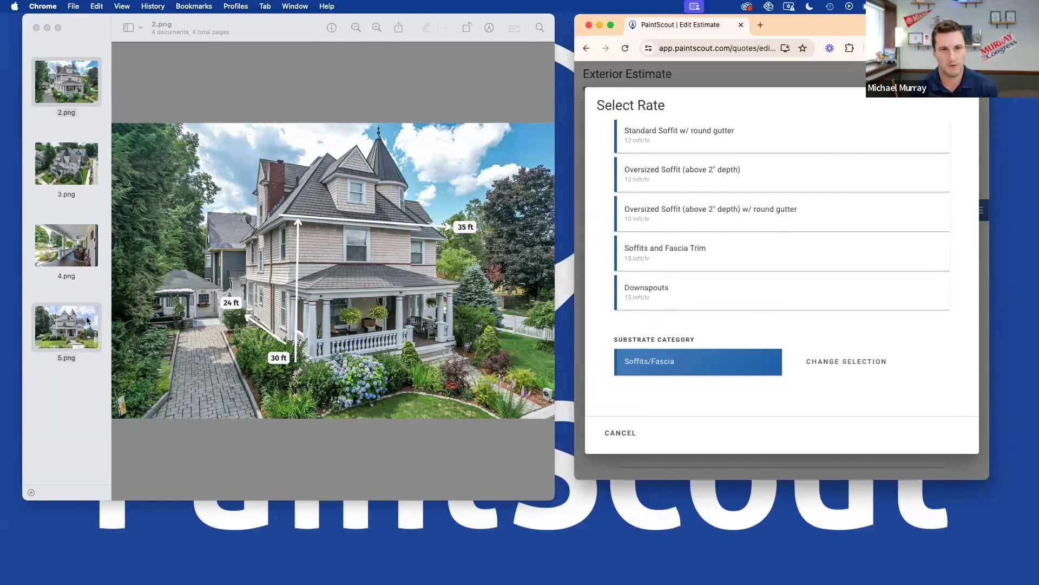
drag(556, 265, 754, 281)
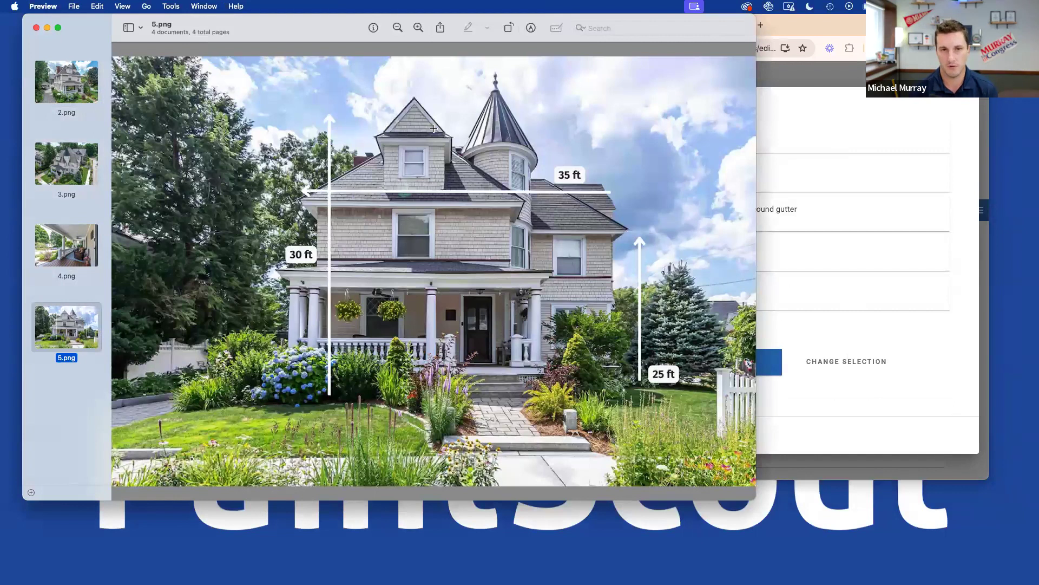
drag(386, 131, 456, 94)
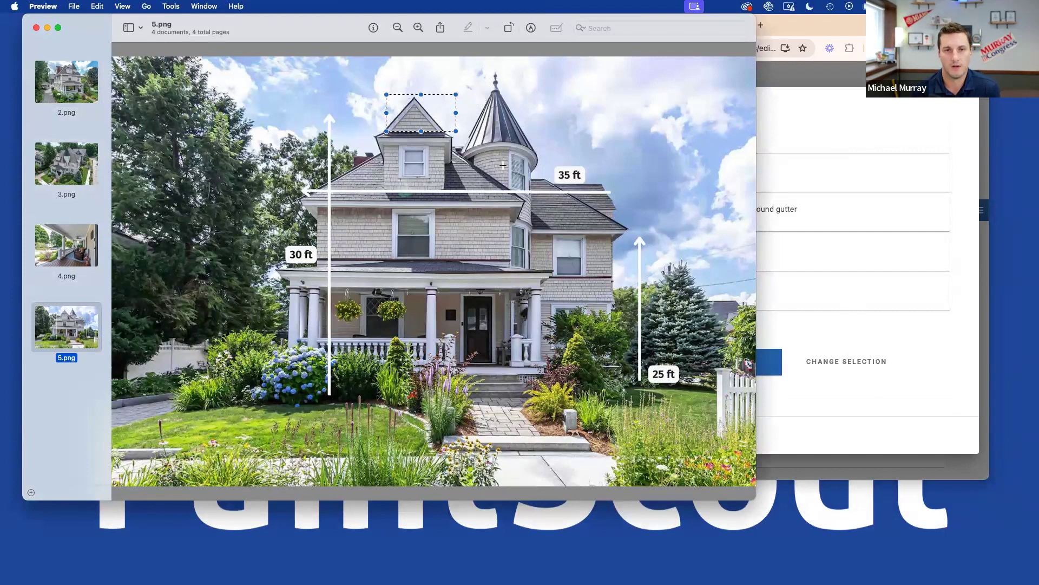
click(495, 155)
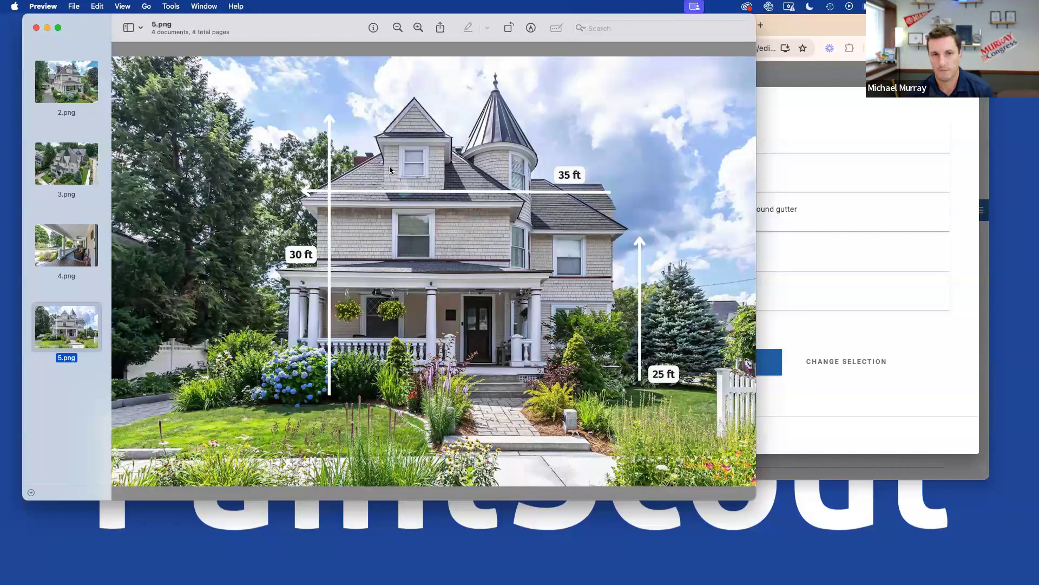
Return to the estimate in Chrome and choose the Fascia Only - 1 Story rate for the third substrate
click(788, 137)
scroll(692, 207, up, 4)
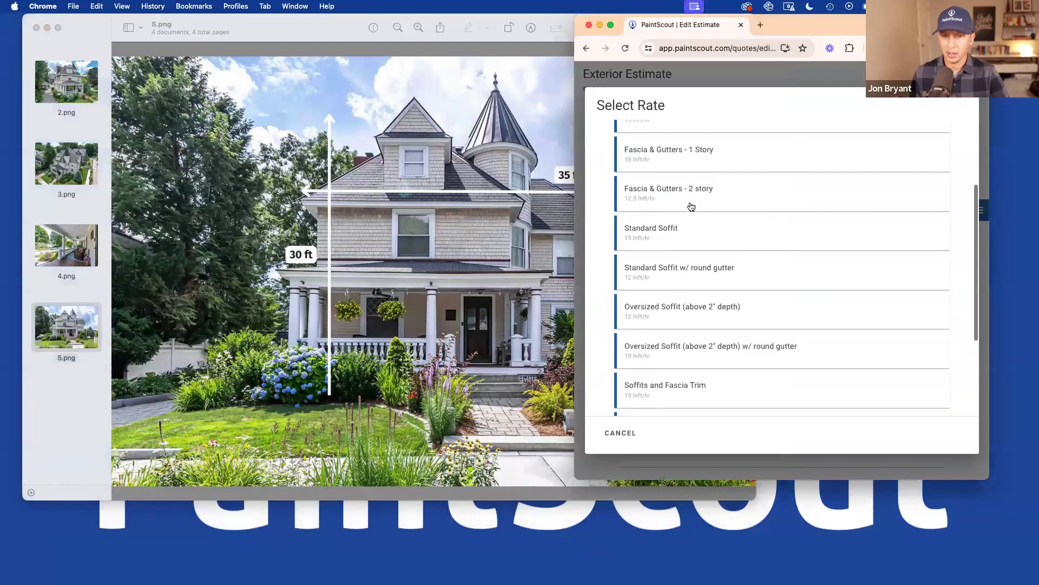
scroll(673, 195, up, 2)
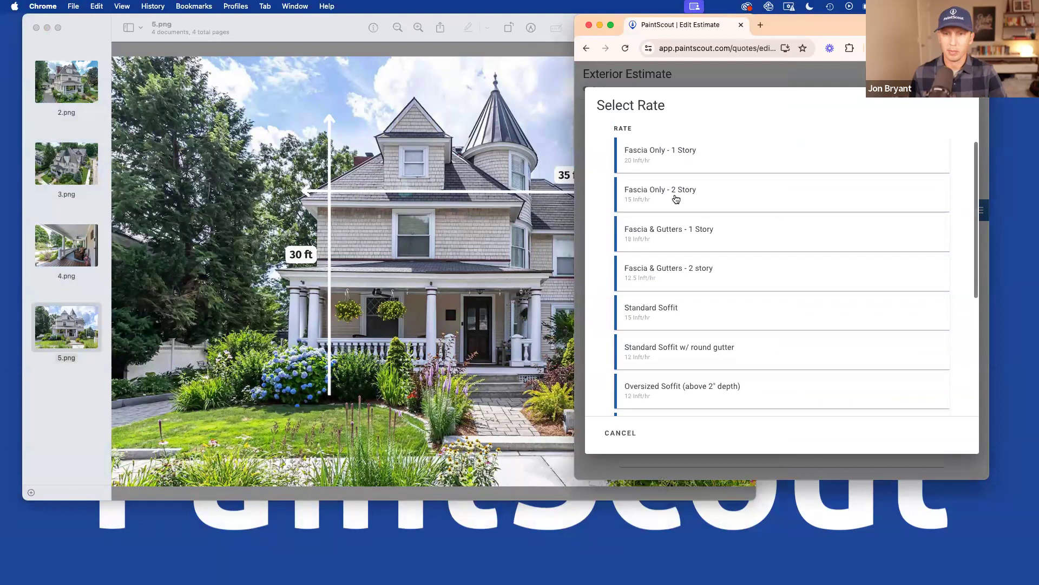
click(656, 157)
Open the Fascia substrate for editing and set its length to 70 ft
scroll(733, 284, down, 3)
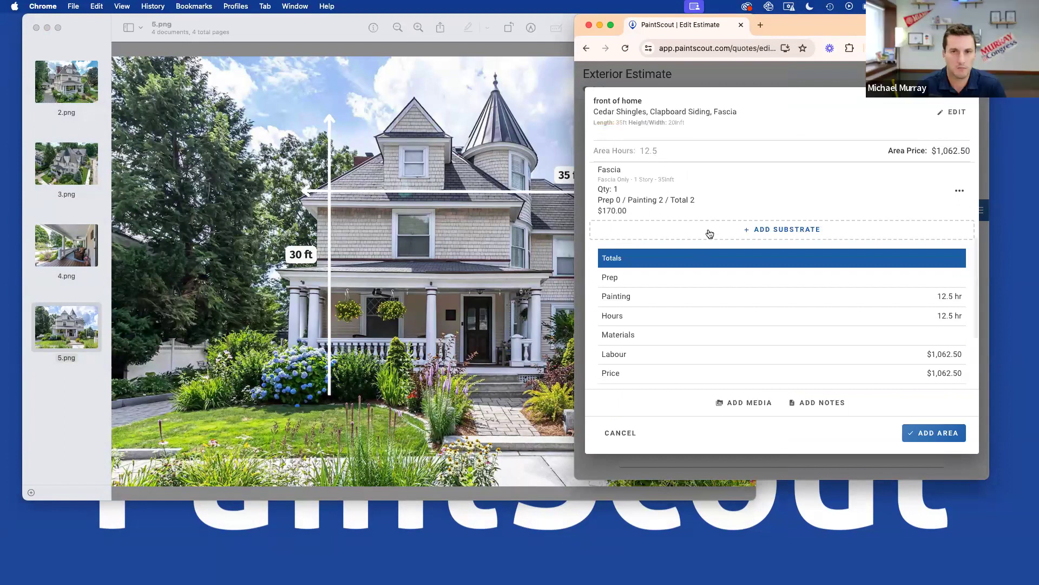
click(632, 212)
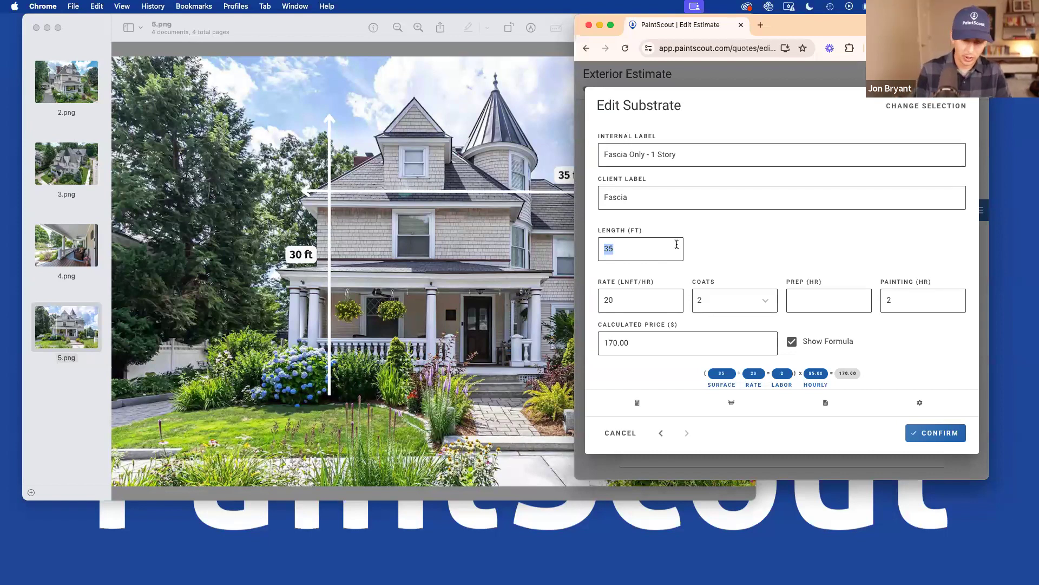
text(70)
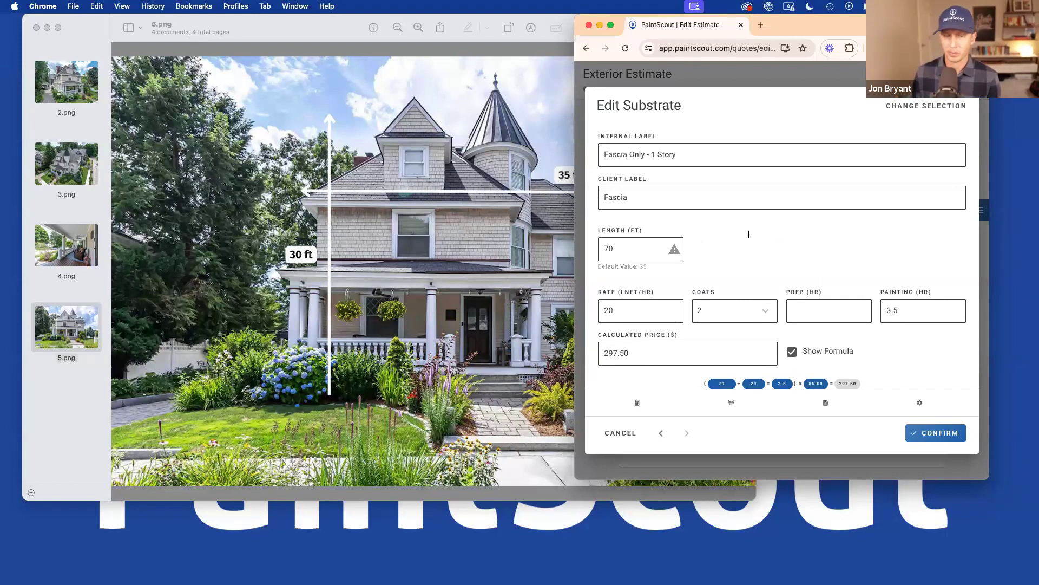
Examine the fascia and trim runs in photo 5.png by marking the main roofline, porch roof, and right-hand section with selections
click(558, 255)
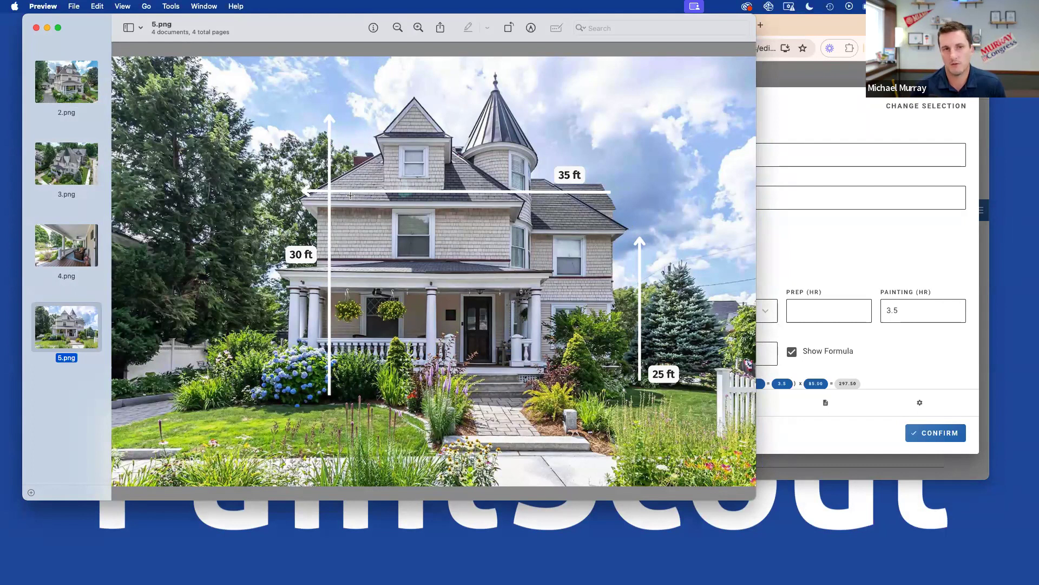
drag(273, 187, 583, 222)
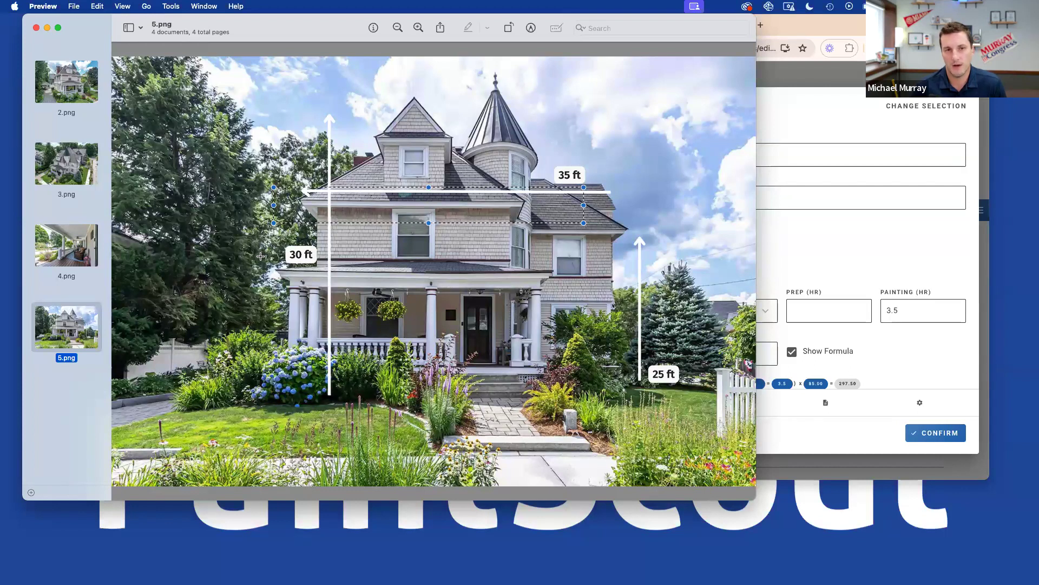
drag(265, 260, 482, 282)
drag(572, 284, 572, 287)
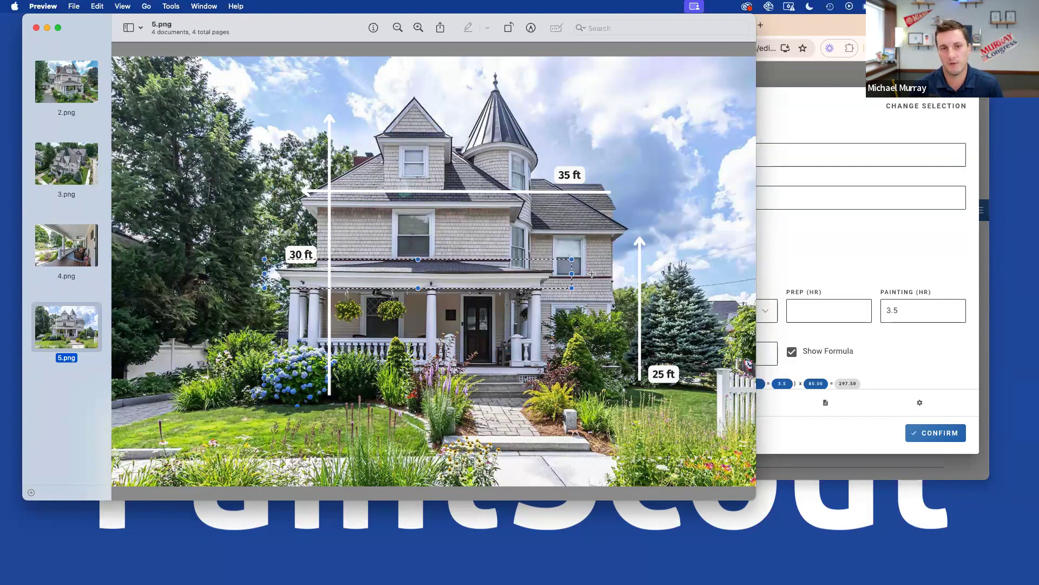
drag(533, 222, 633, 239)
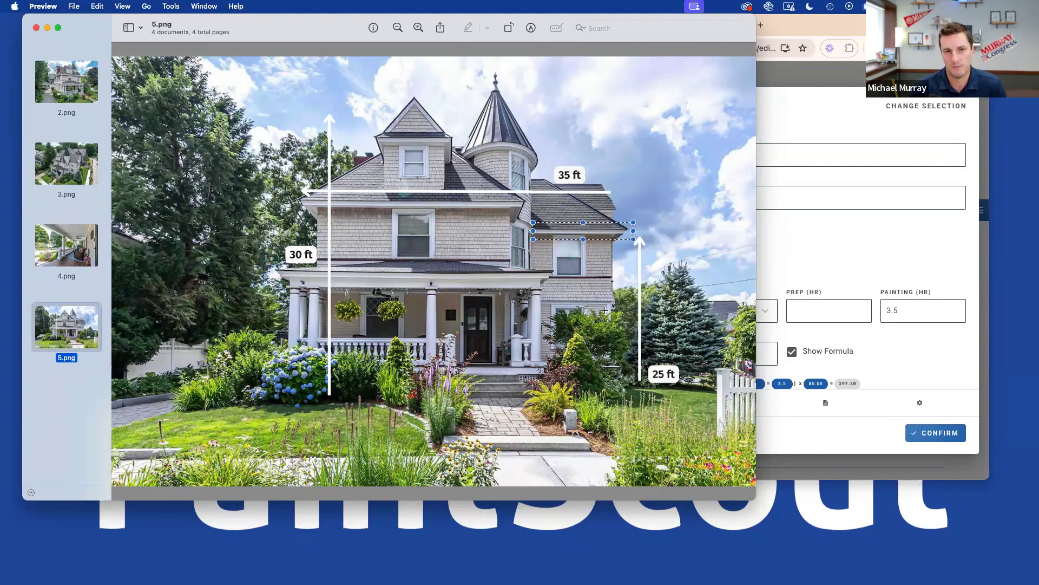
drag(525, 292, 625, 309)
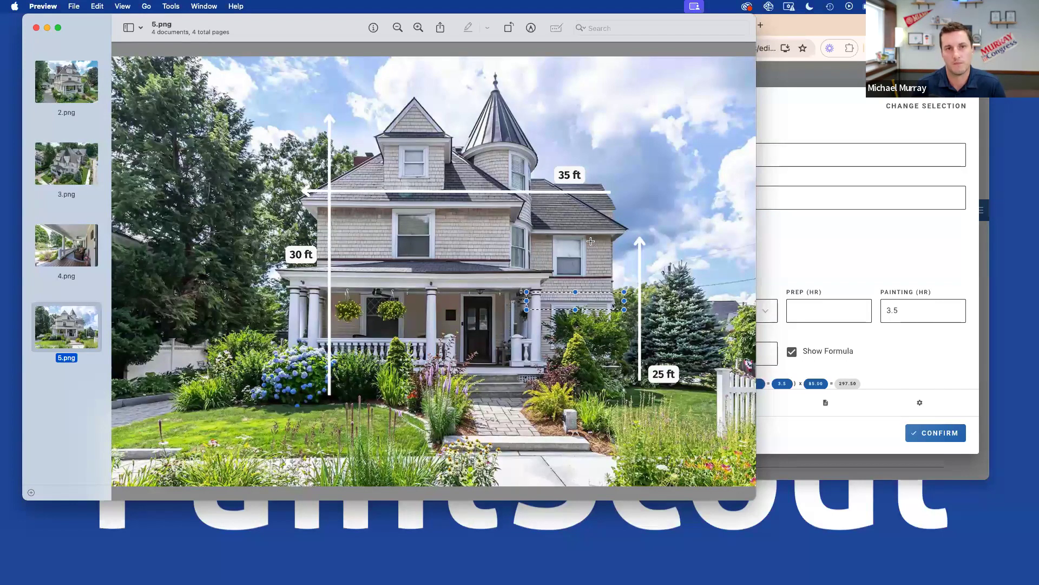
drag(522, 265, 621, 285)
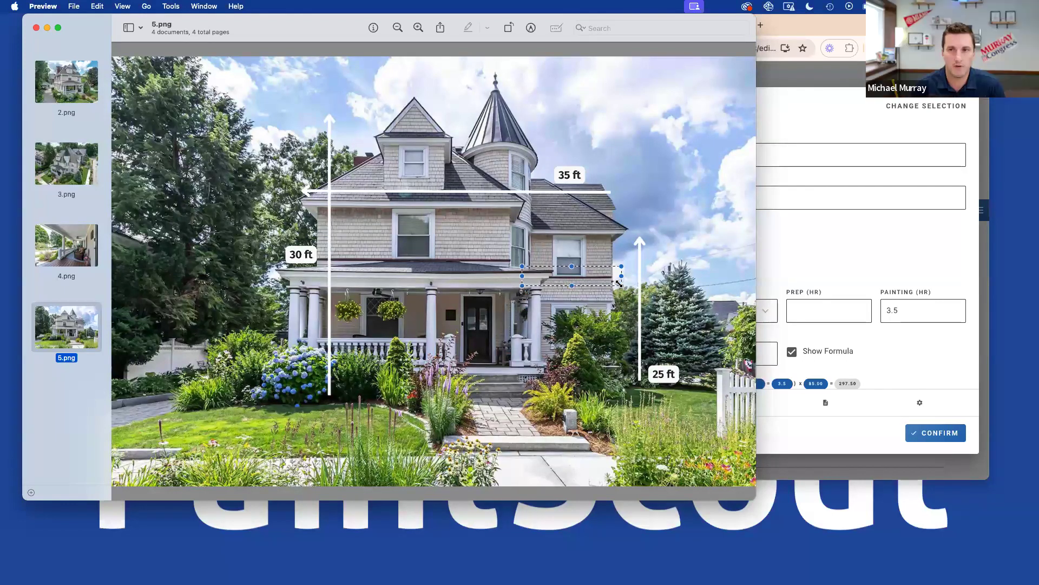
Switch back to the estimate in Chrome and set the Fascia substrate's length to 105 ft
click(802, 270)
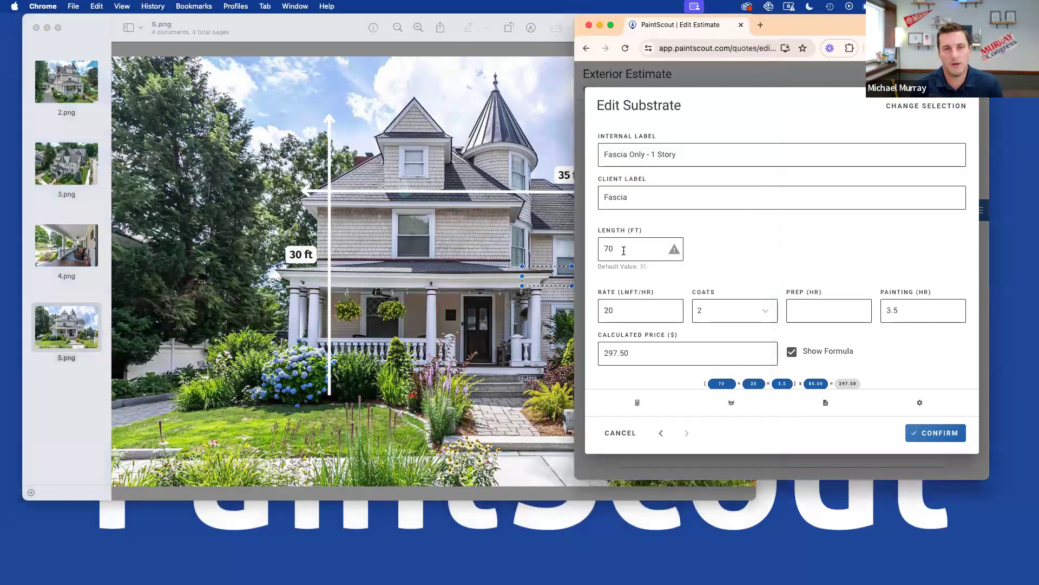
double_click(624, 250)
text(105)
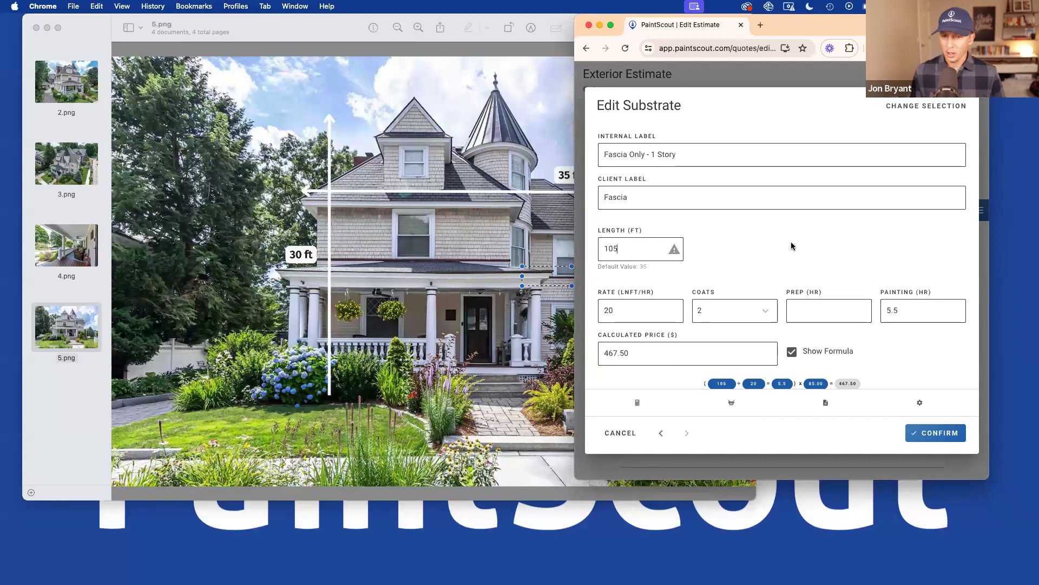
Set the Fascia substrate's production rate to 15 lnft/hr
scroll(791, 242, down, 2)
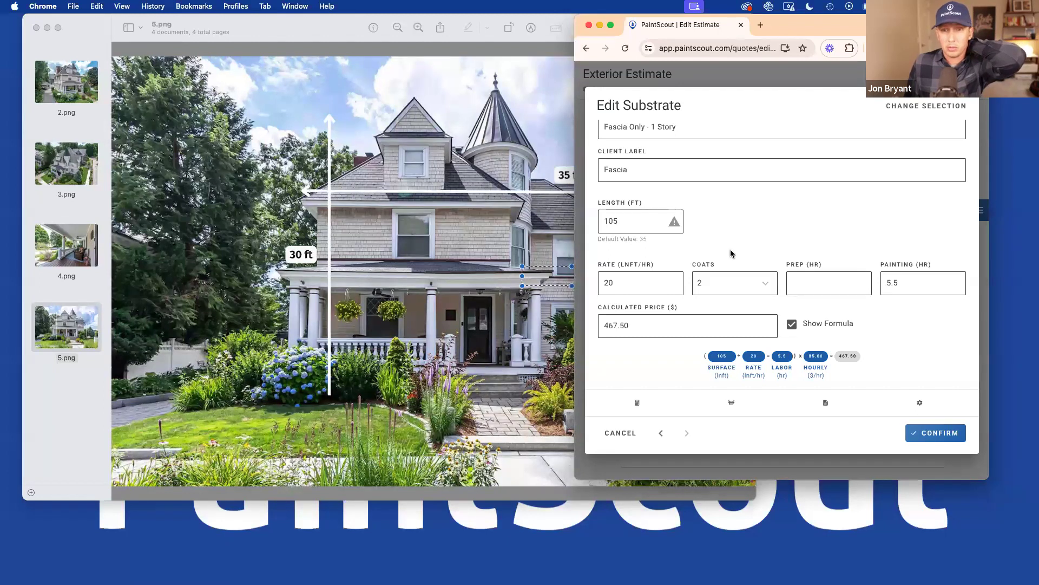
click(627, 281)
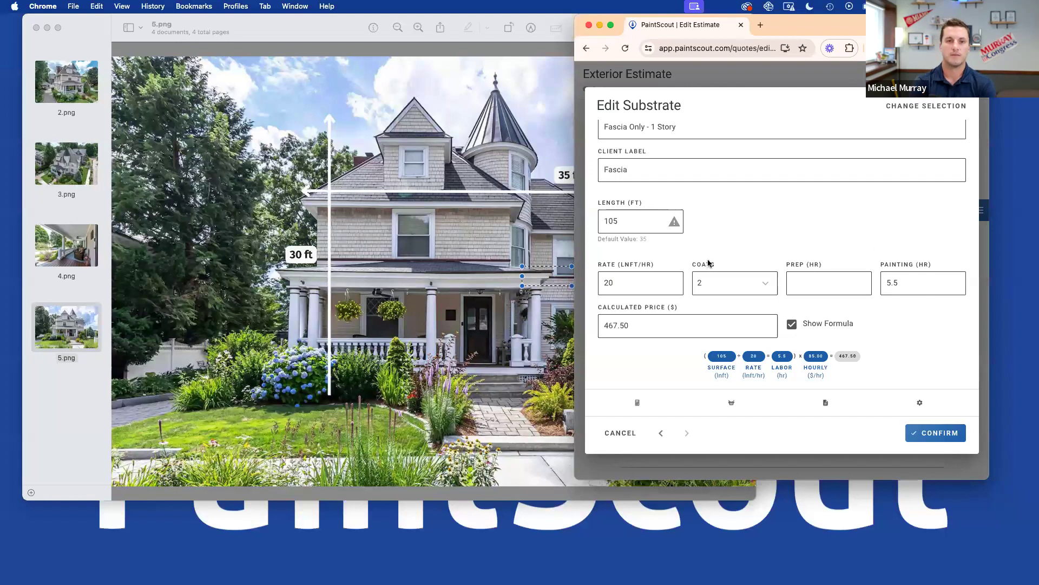
double_click(632, 283)
text(15)
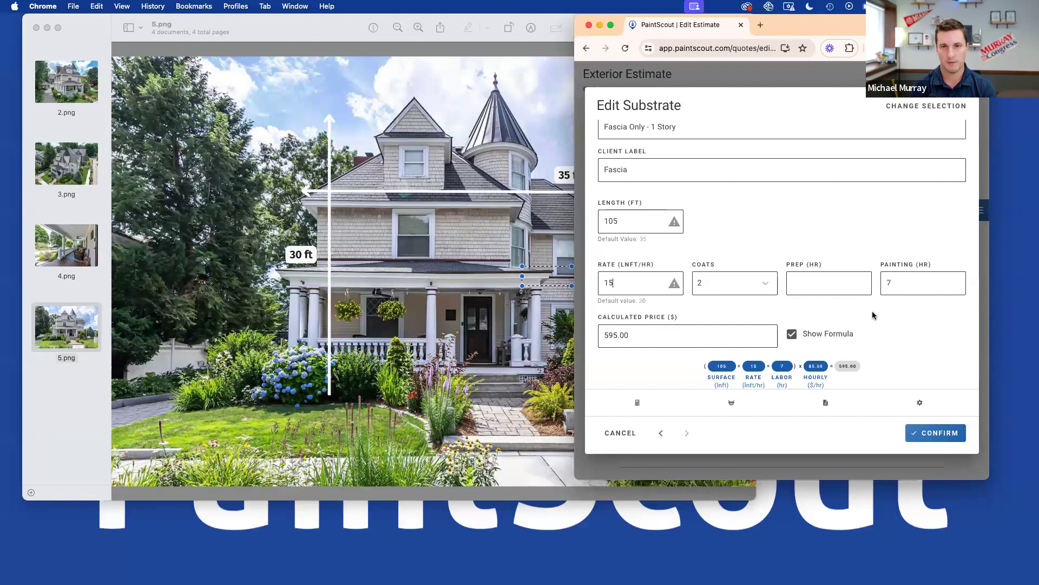
Override the Fascia substrate's painting time with 8 hours and confirm the substrate
double_click(902, 278)
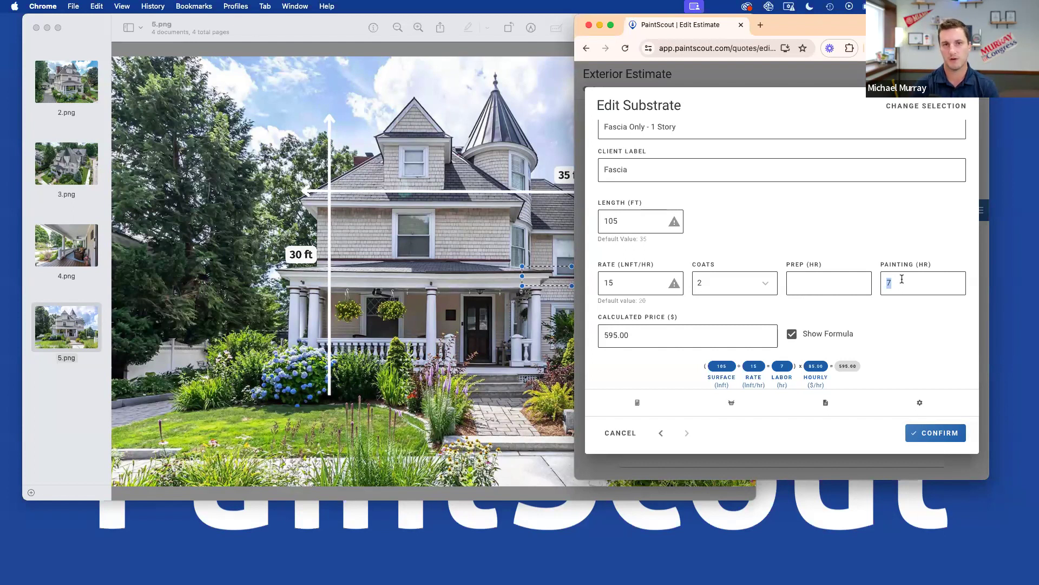
text(8)
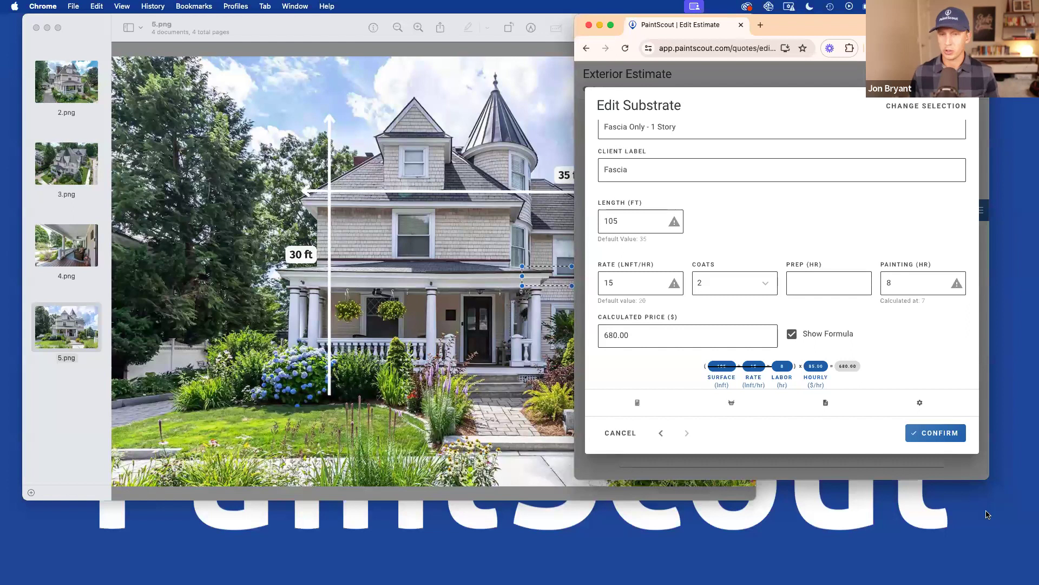
click(935, 433)
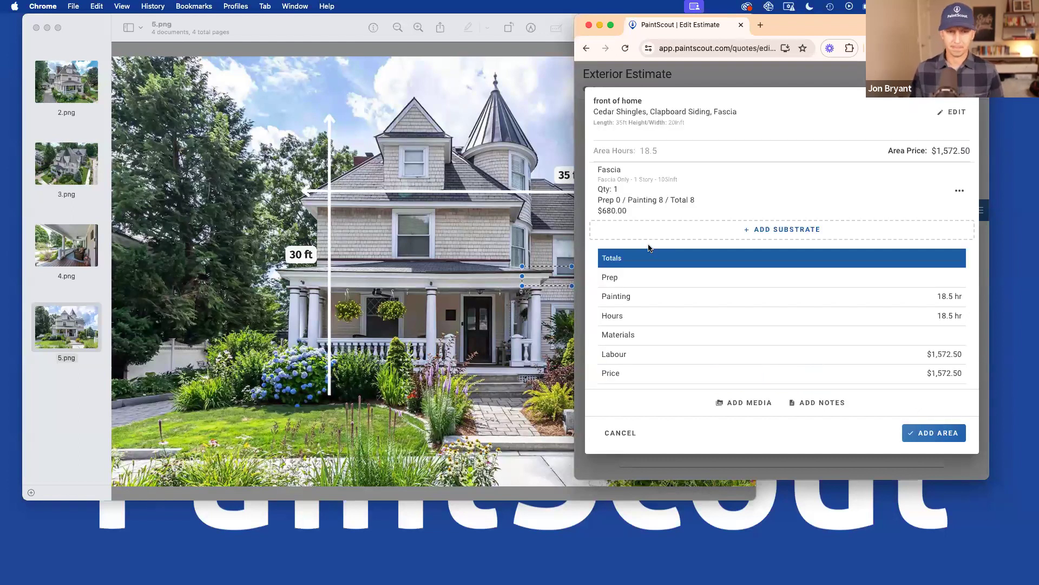
Review the substrates listed for the front of home area and check them against photo 5.png
scroll(699, 209, up, 2)
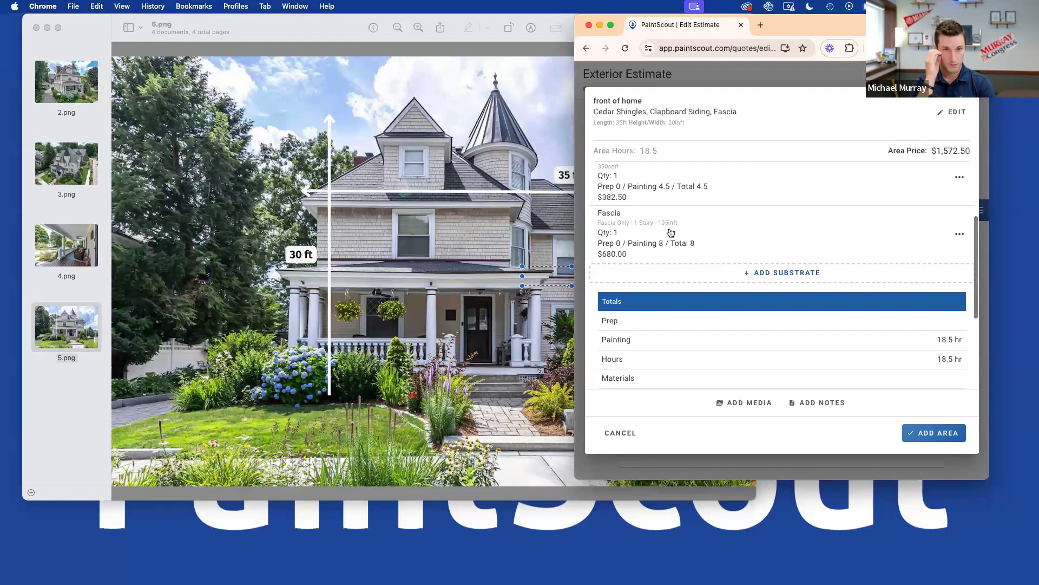
scroll(670, 231, up, 3)
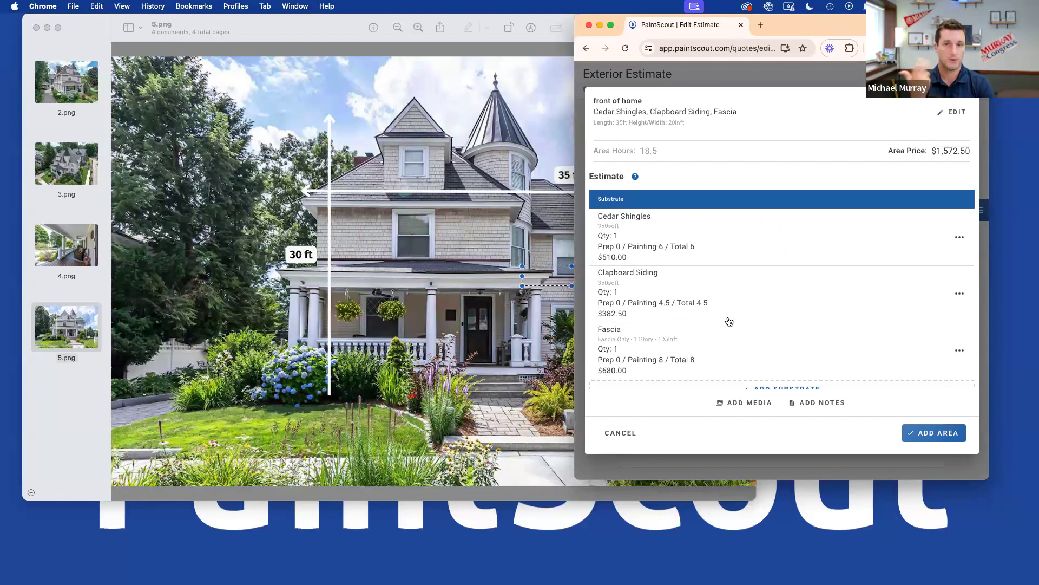
scroll(729, 321, down, 1)
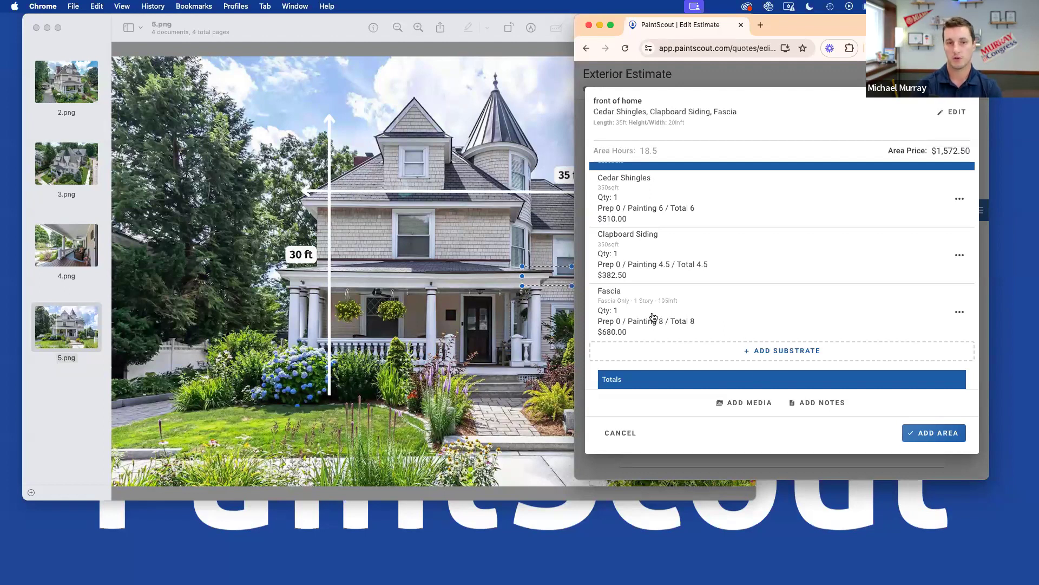
click(535, 220)
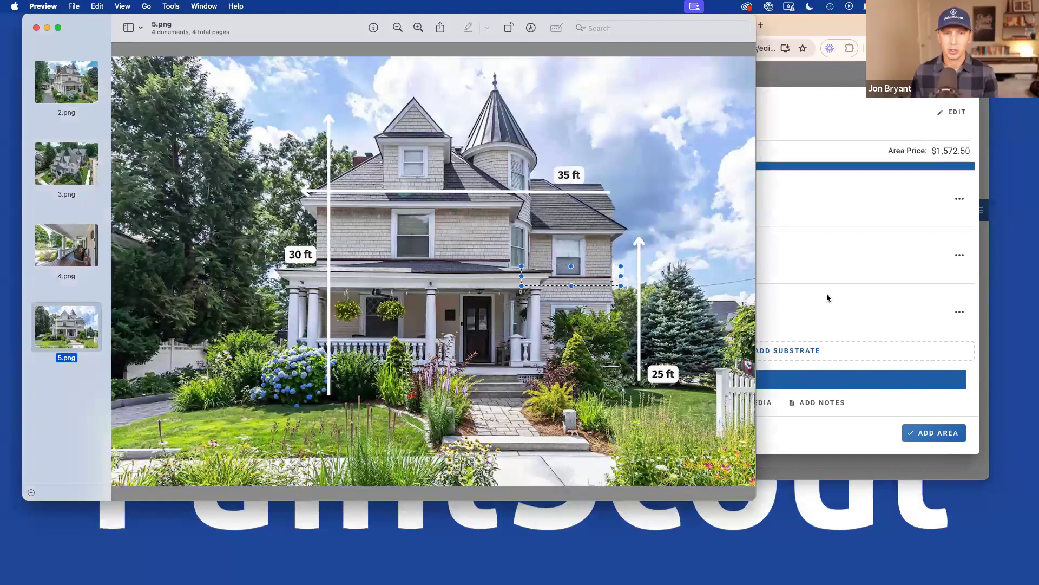
click(801, 312)
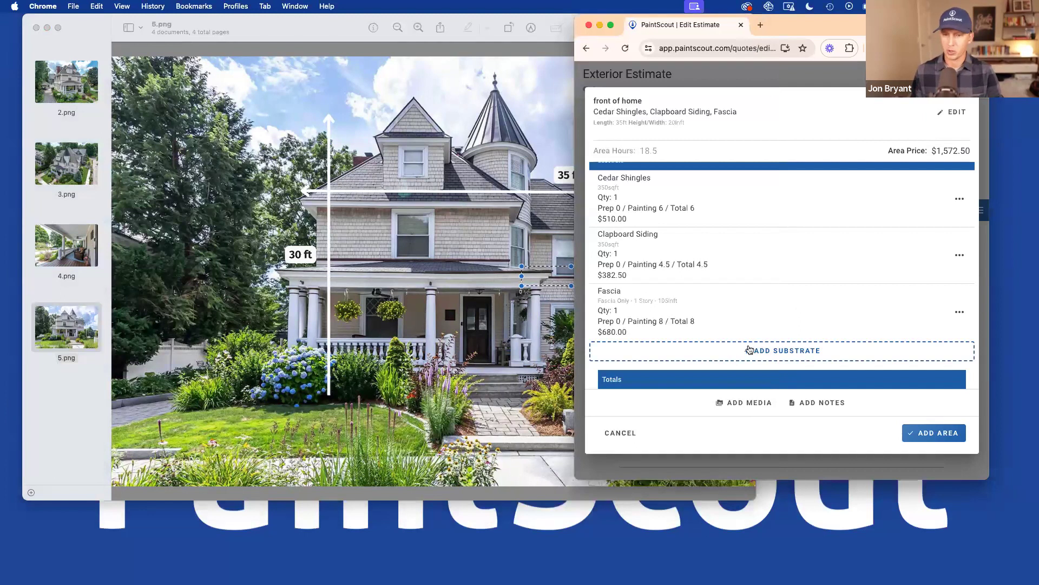
click(749, 349)
scroll(670, 266, down, 3)
scroll(668, 265, up, 3)
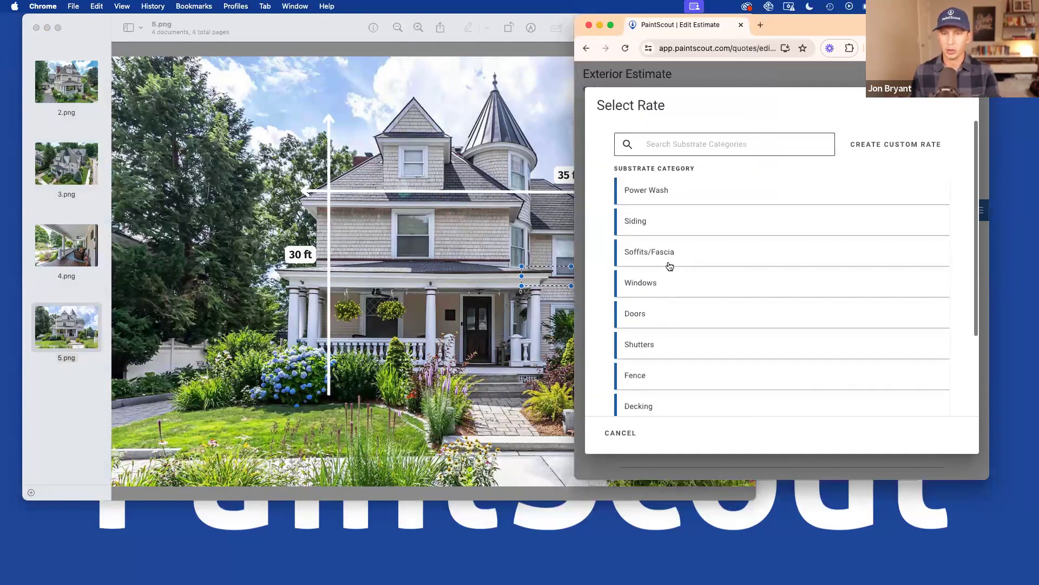
click(888, 145)
click(657, 155)
text(Dormer)
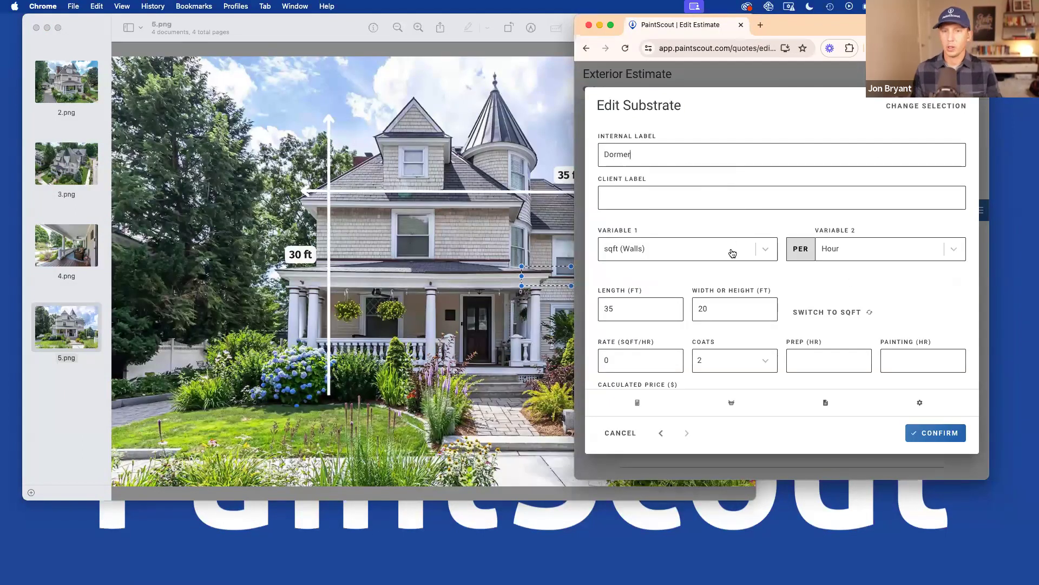
scroll(732, 253, down, 2)
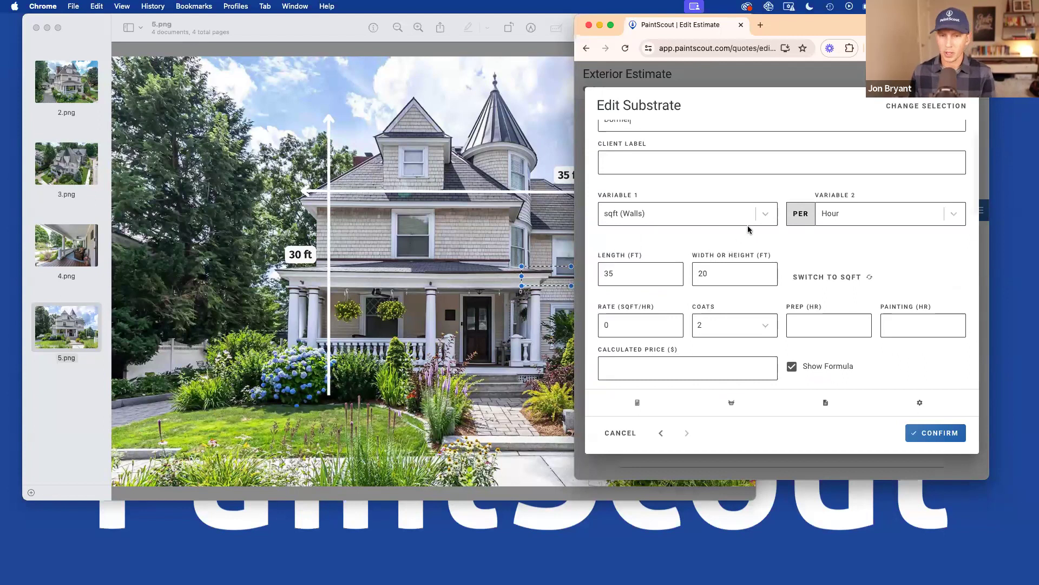
scroll(756, 226, up, 2)
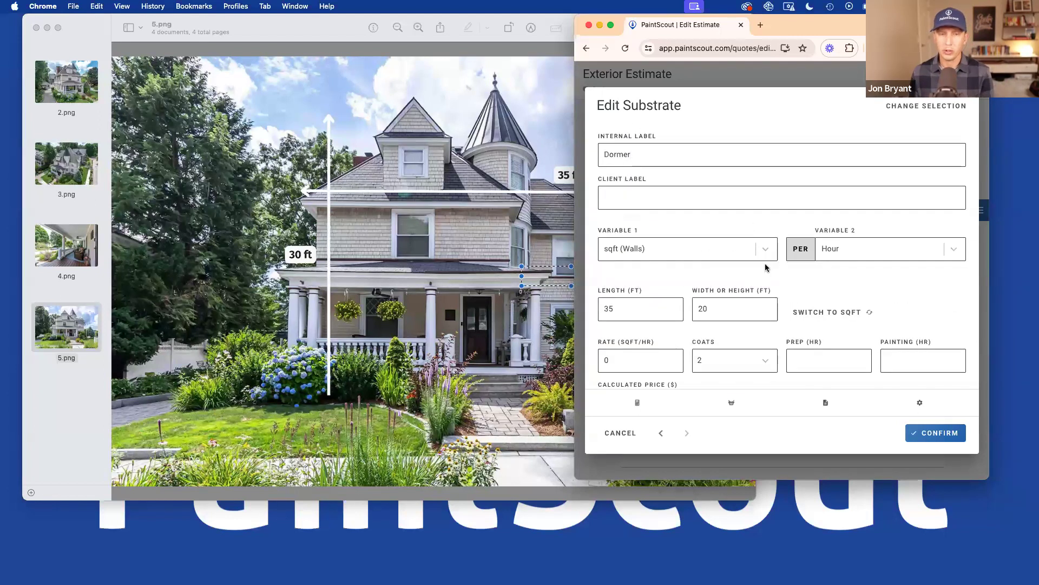
click(621, 433)
Add a custom-rate substrate to the front of home area with the internal label Dormer
scroll(723, 205, up, 5)
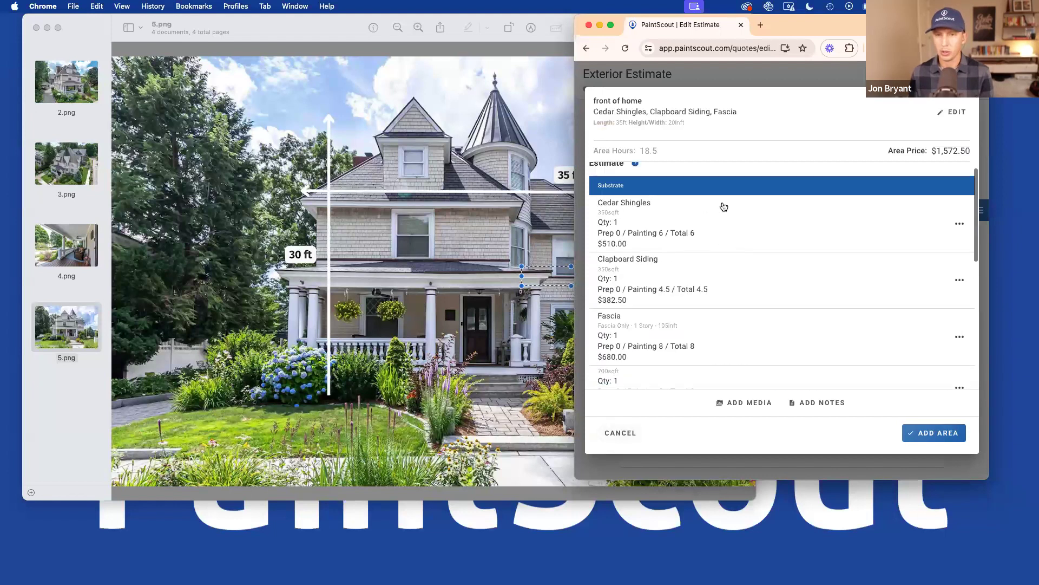
scroll(741, 276, up, 1)
scroll(739, 275, down, 5)
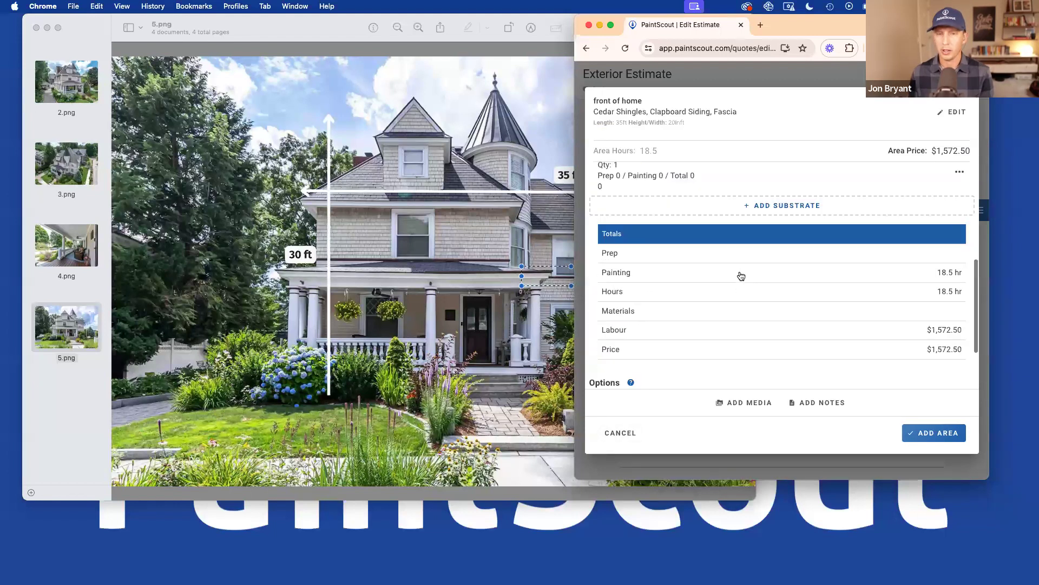
click(780, 199)
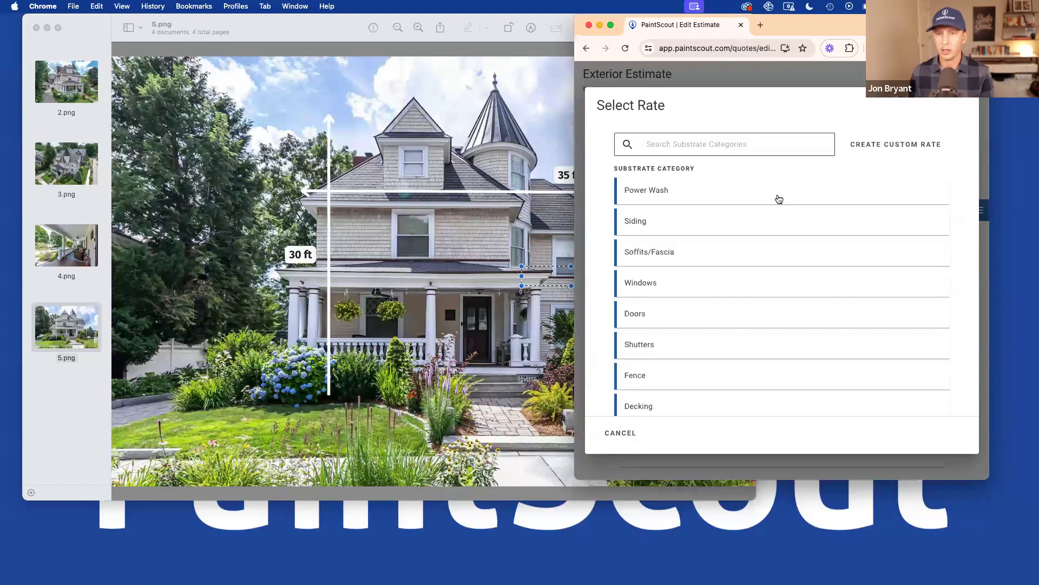
click(867, 143)
click(649, 157)
text(Dormer)
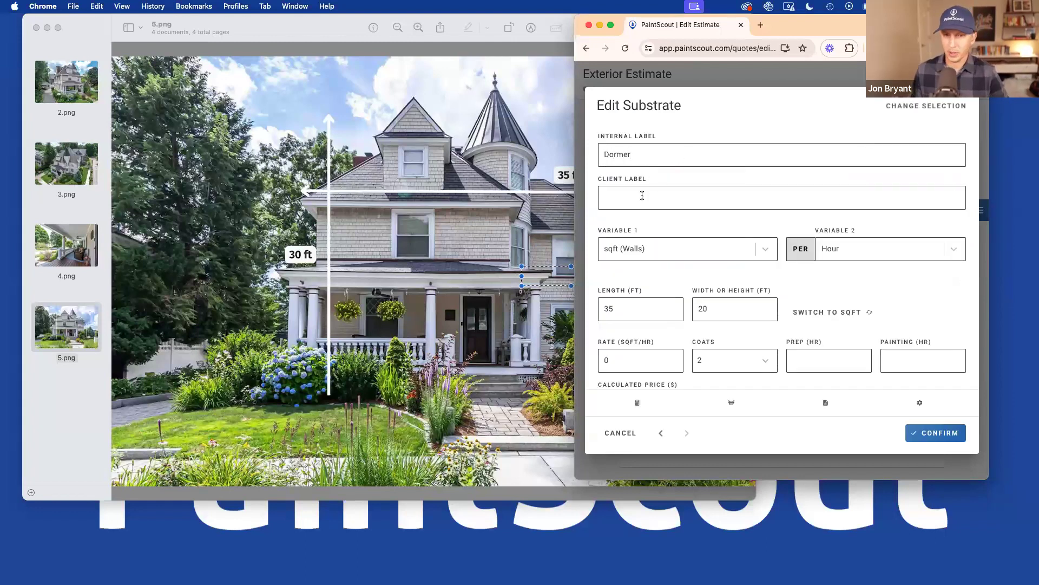
click(696, 191)
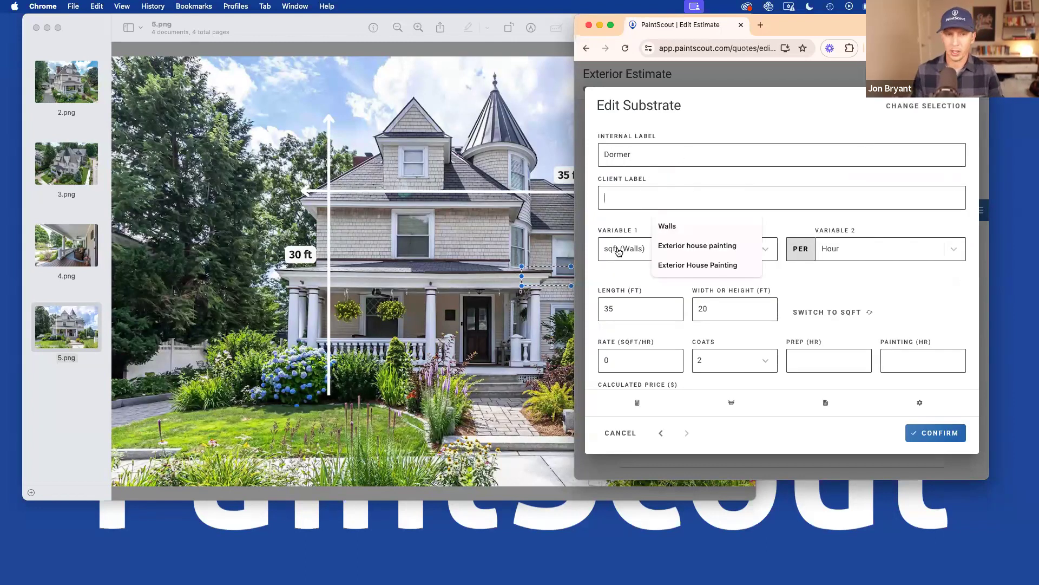
click(620, 266)
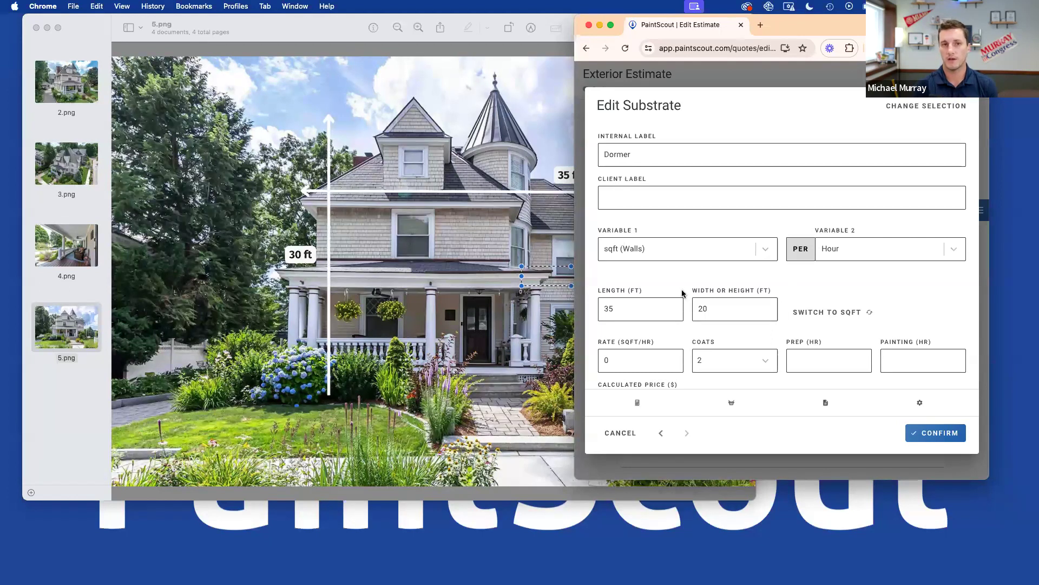
Set the new substrate's first variable to Hours and its client label to Dormer
click(769, 250)
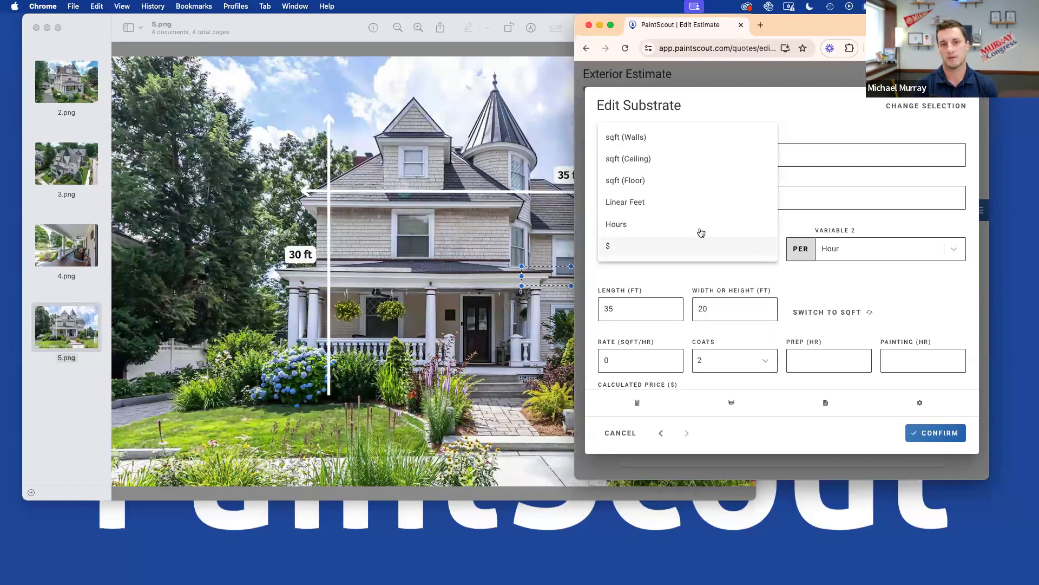
click(635, 225)
scroll(707, 297, down, 1)
scroll(650, 239, up, 1)
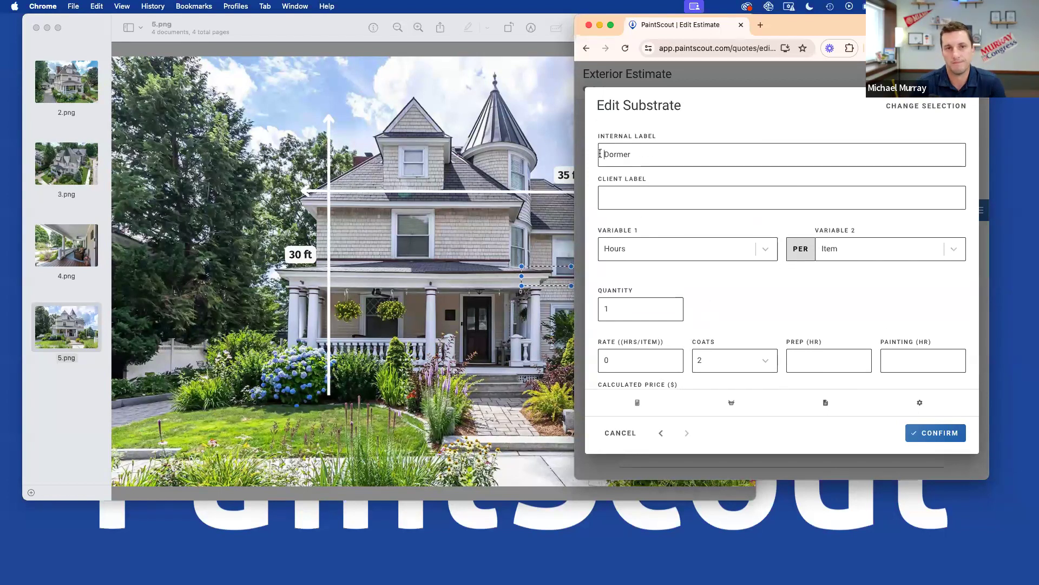
click(610, 200)
text(Dormer)
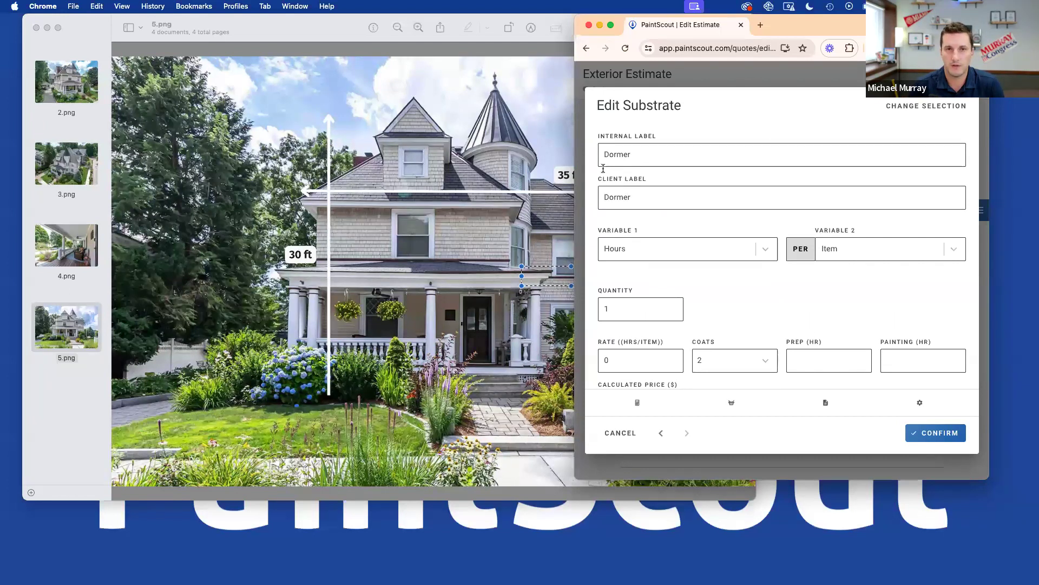
Change the Dormer substrate's internal label to "1 window dormer 3rd strory"
drag(602, 154, 633, 156)
text(1 do)
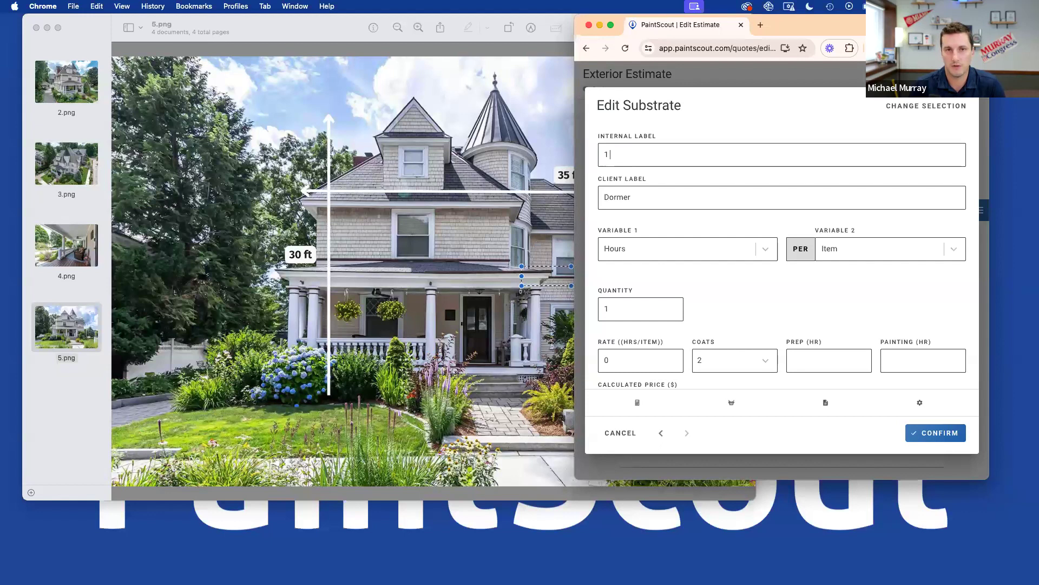
key(BackSpace)
text(windowd)
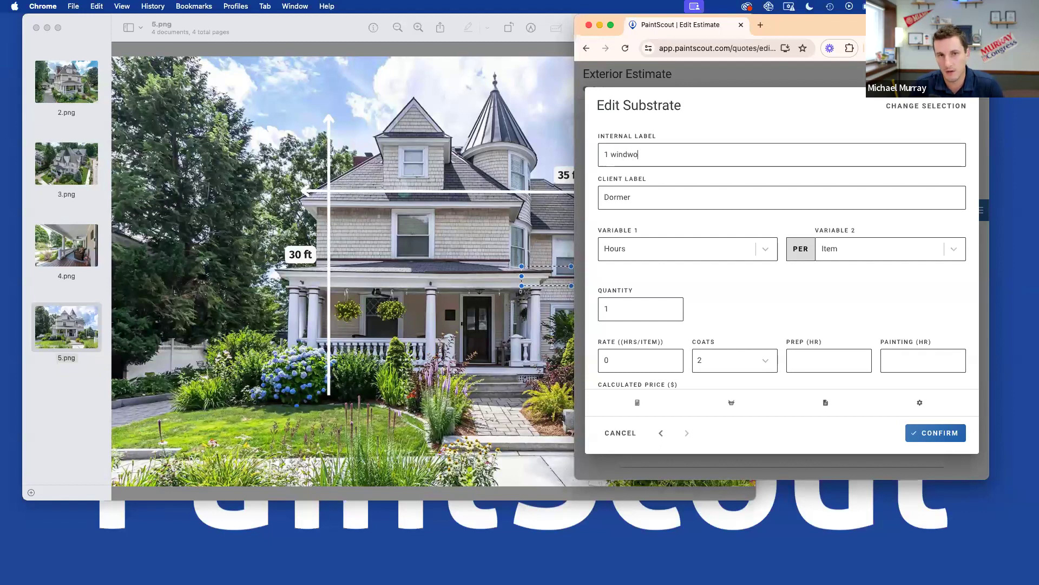
key(BackSpace)
text(d)
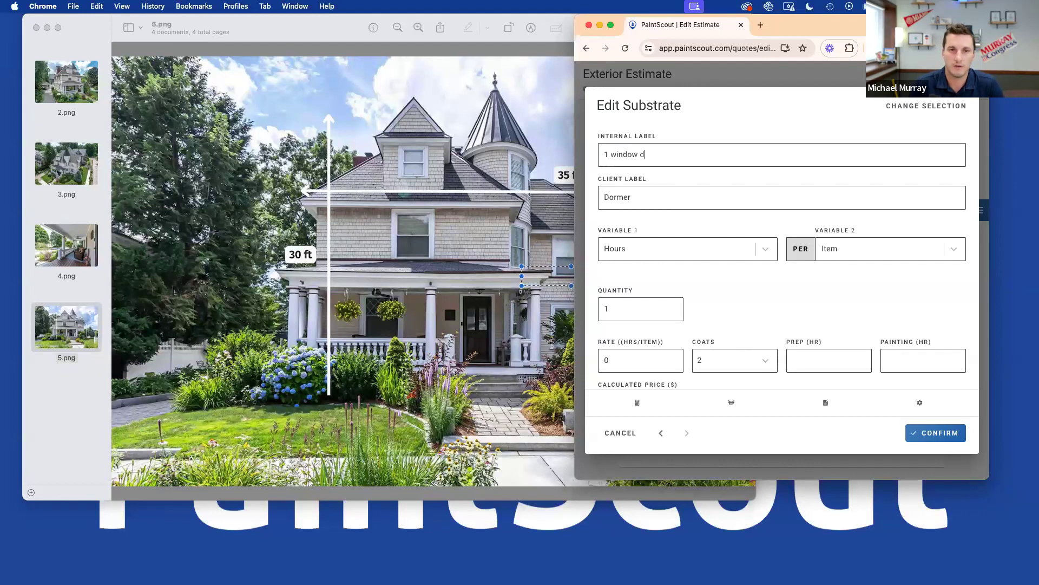
text(ormer 3 strory)
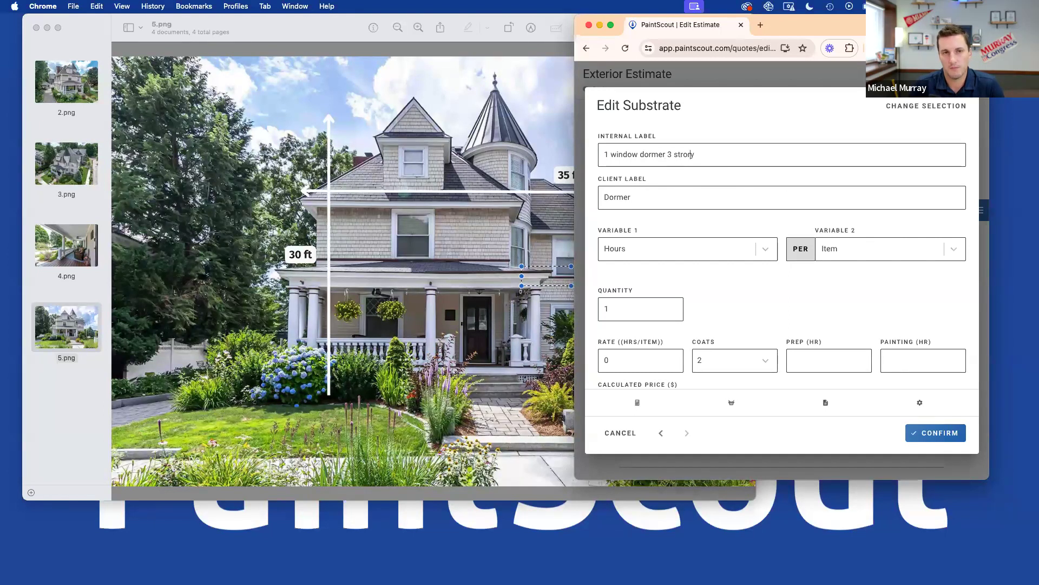
text(rd)
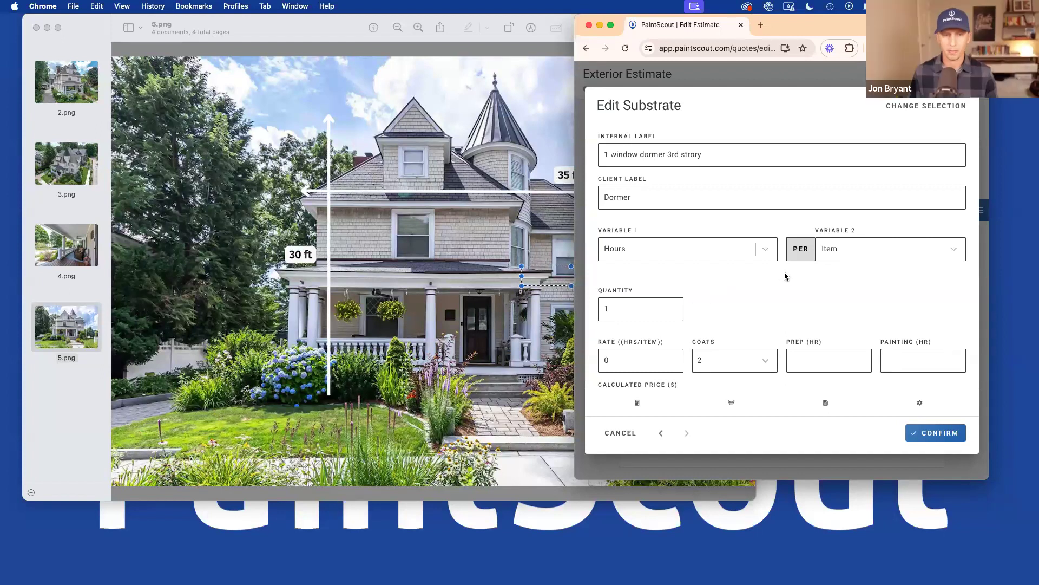
Set the Dormer substrate's rate to 8 hrs/item
scroll(687, 187, down, 1)
scroll(687, 187, up, 1)
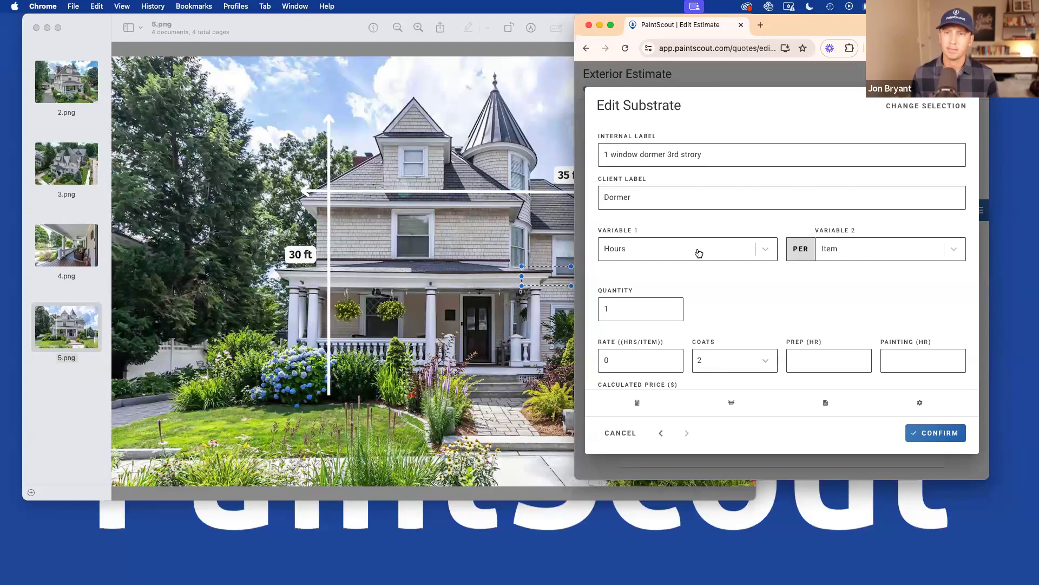
scroll(715, 274, down, 3)
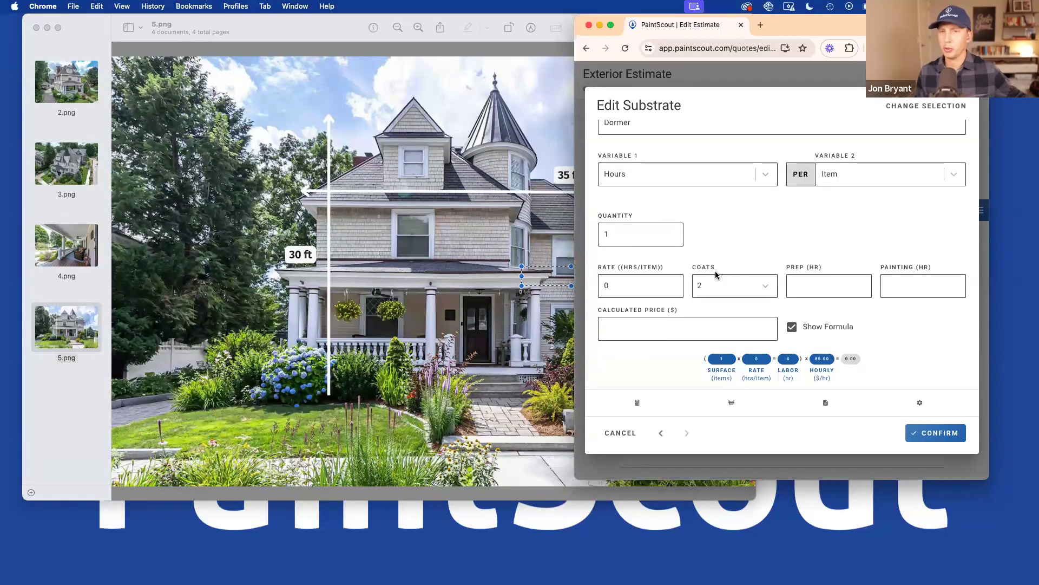
scroll(712, 260, up, 3)
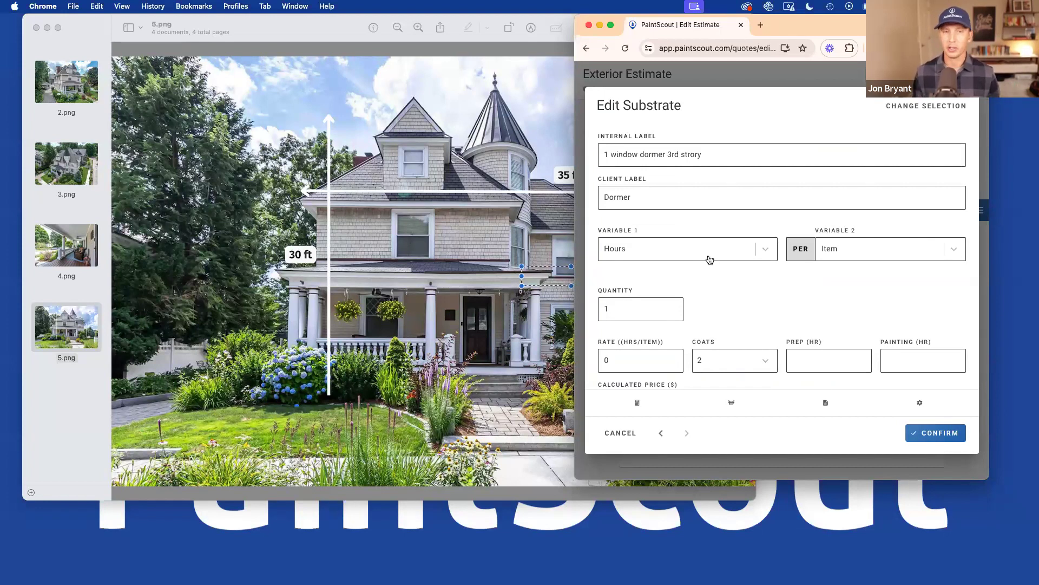
scroll(713, 258, down, 2)
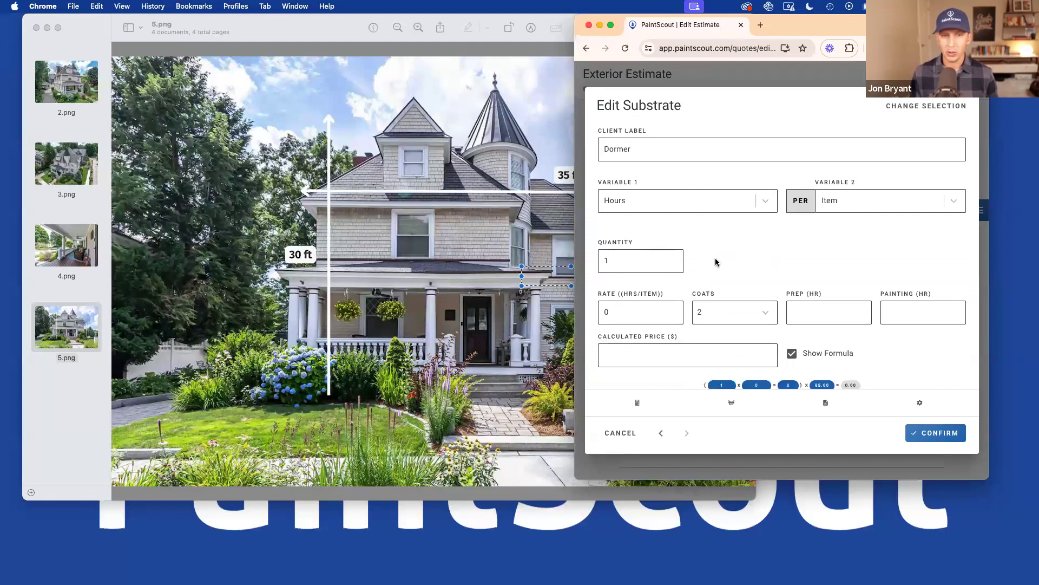
scroll(719, 262, down, 3)
click(609, 242)
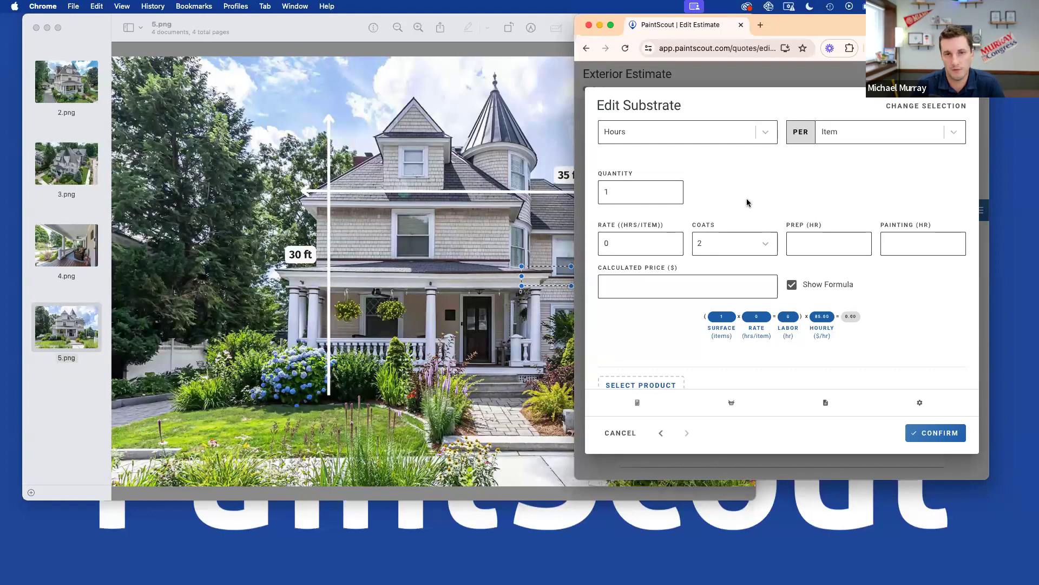
key(BackSpace)
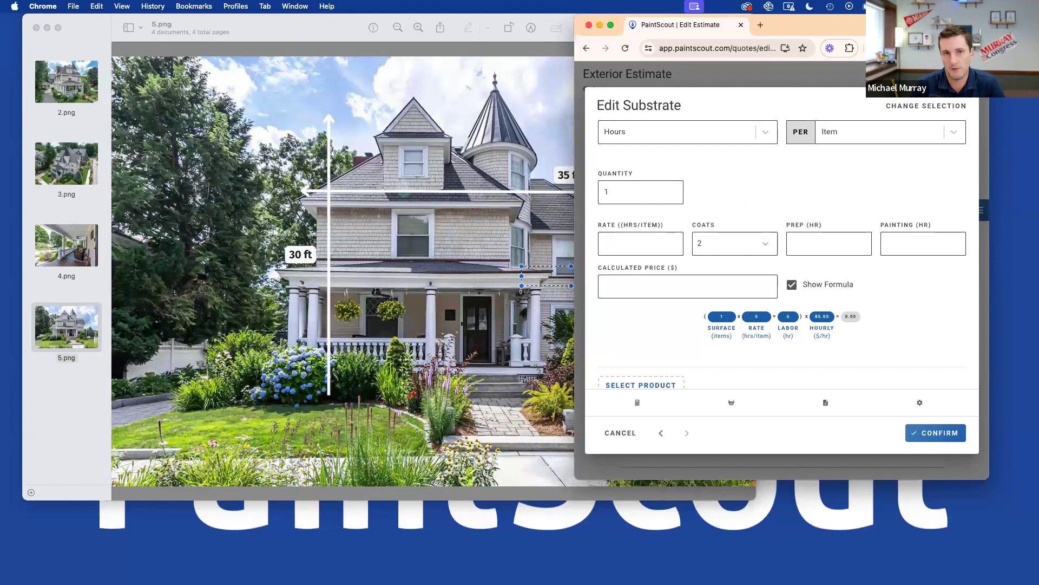
text(8)
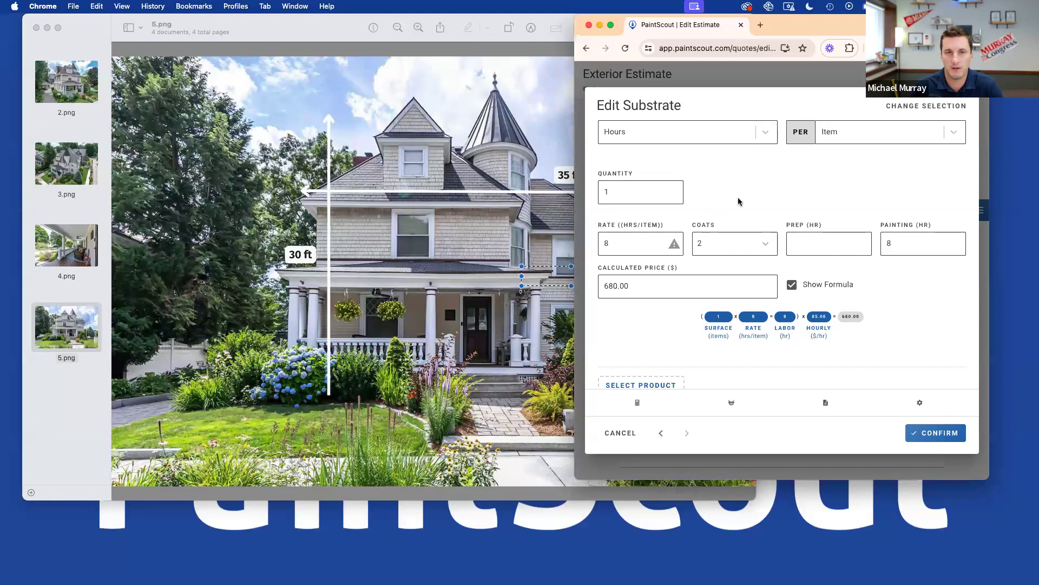
Deselect the annotation on 5.png in Preview, and confirm the Dormer substrate back in Chrome
scroll(733, 201, up, 3)
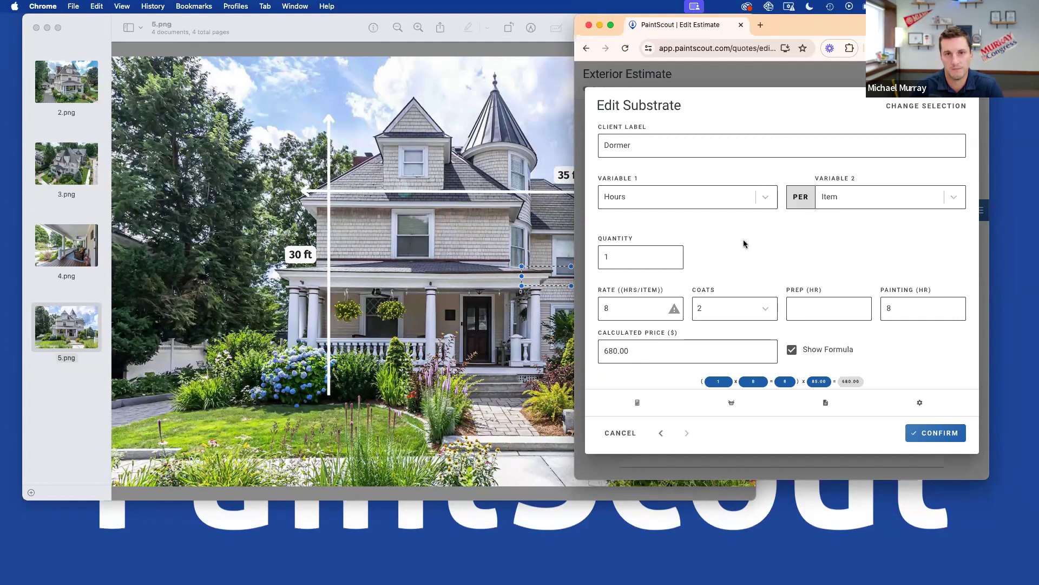
click(654, 309)
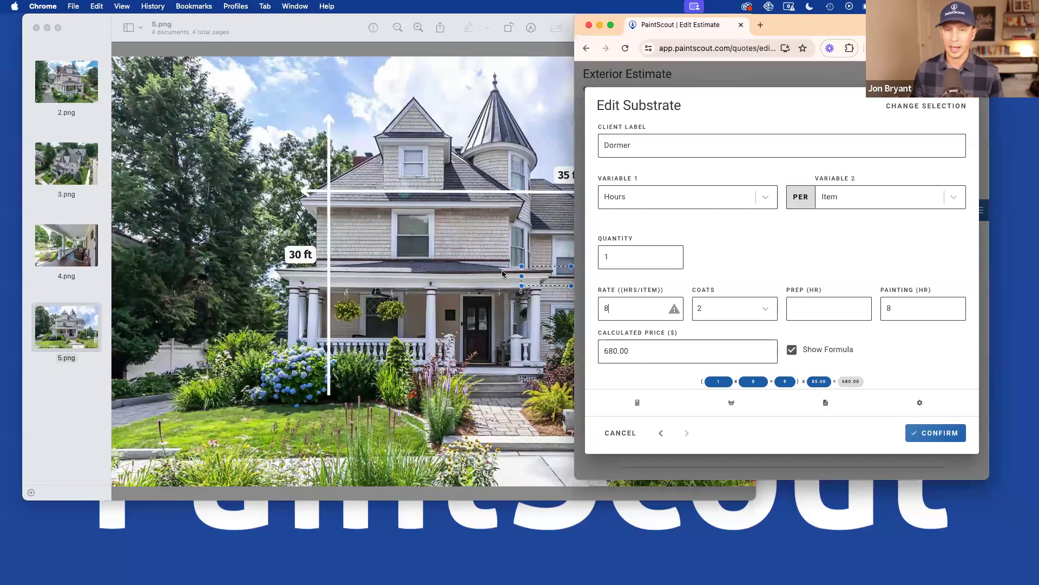
click(793, 308)
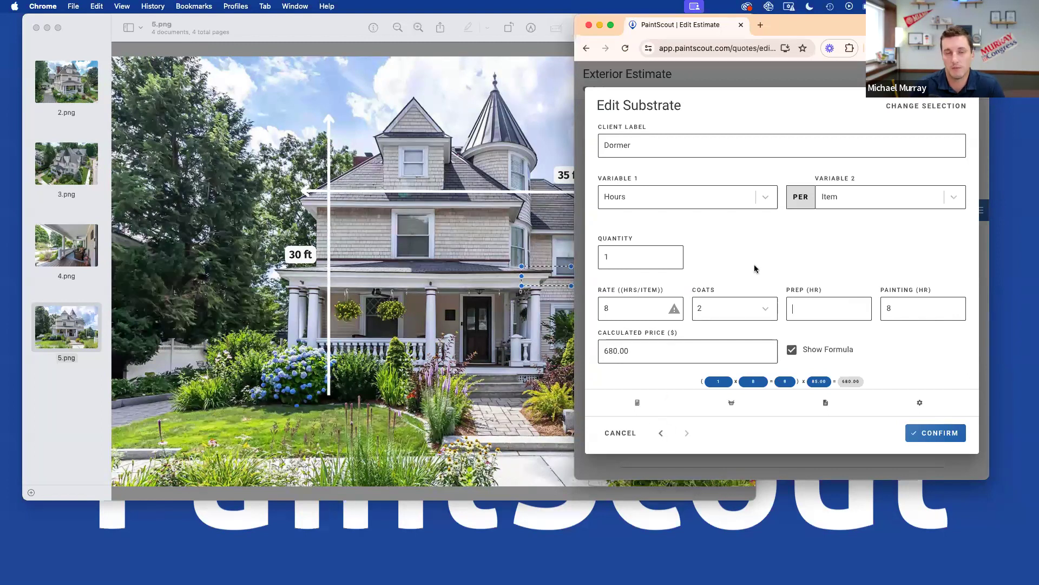
click(561, 232)
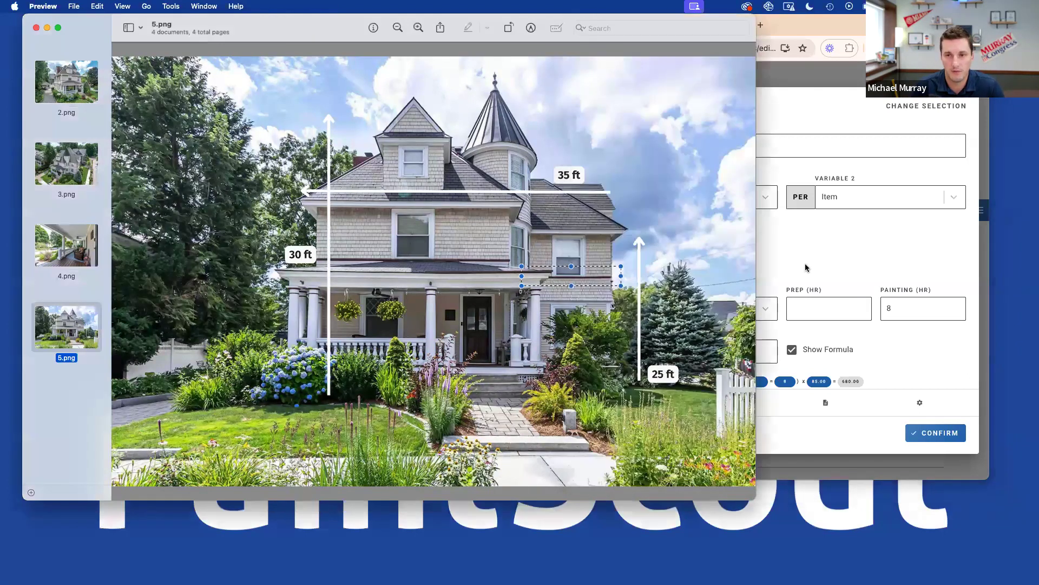
click(662, 288)
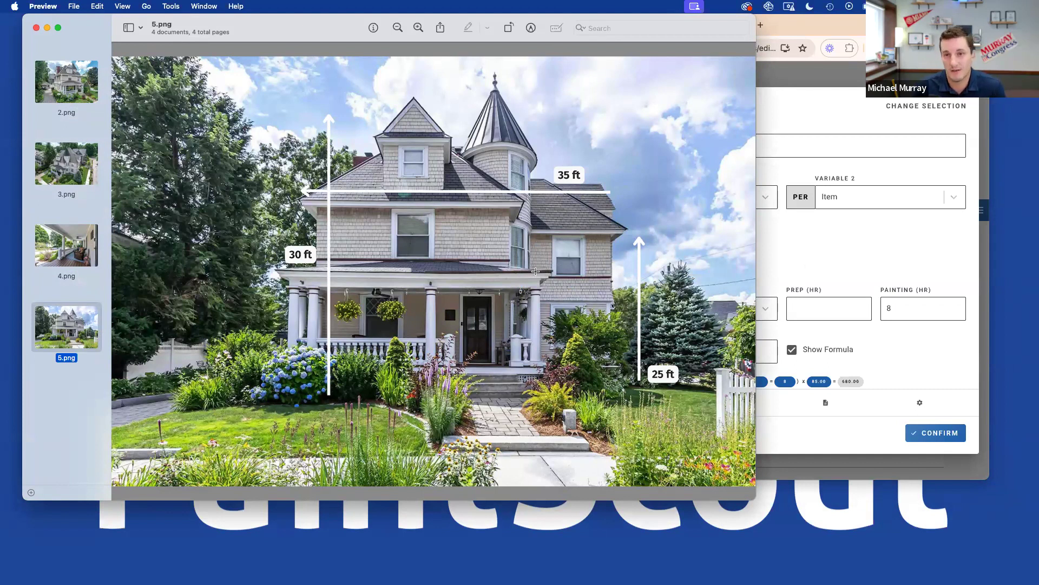
click(797, 261)
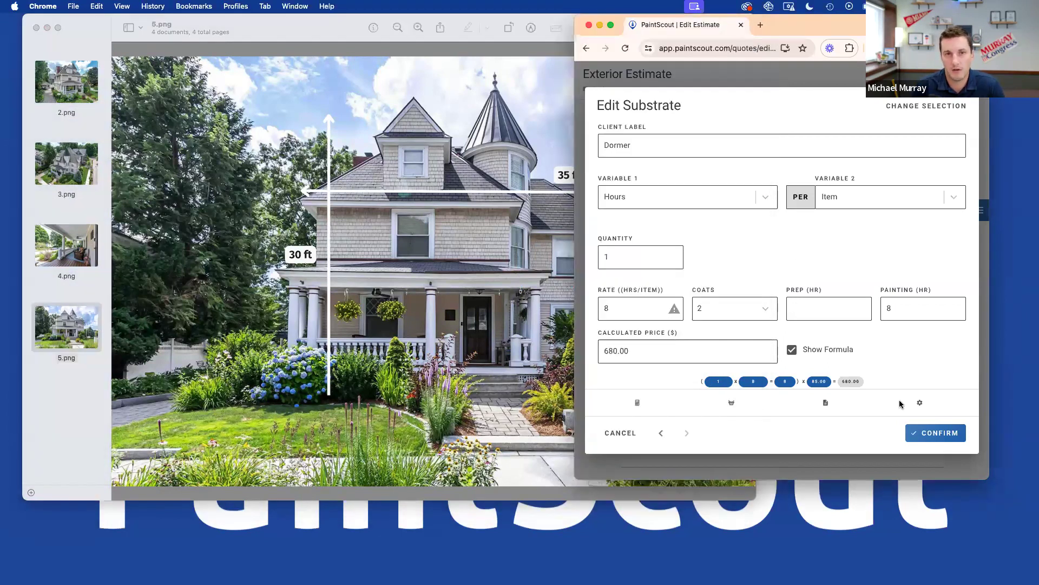
click(939, 433)
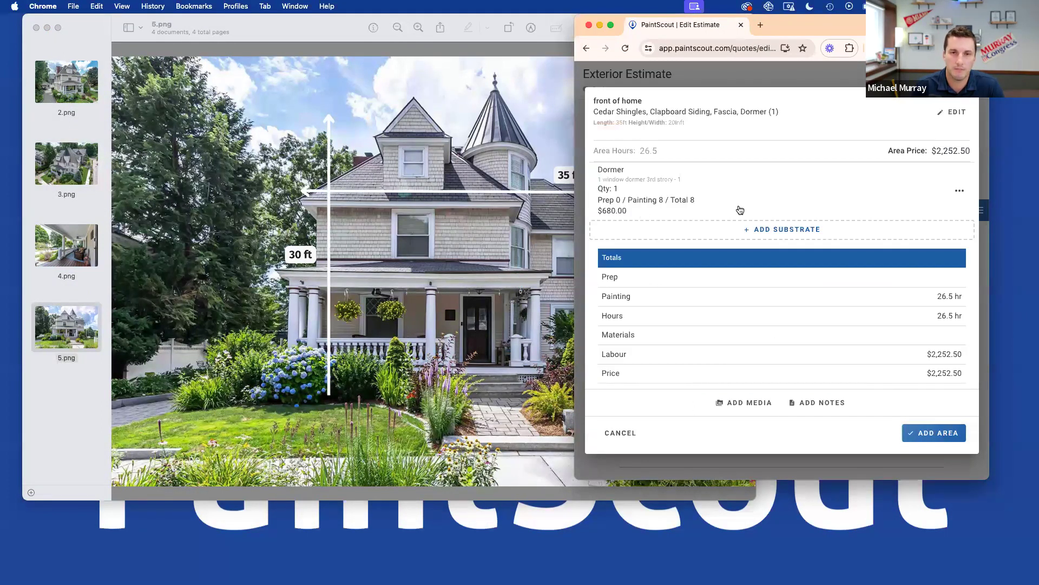
Add a custom-rate substrate to the front of home area with the internal label "prep"
scroll(740, 214, up, 5)
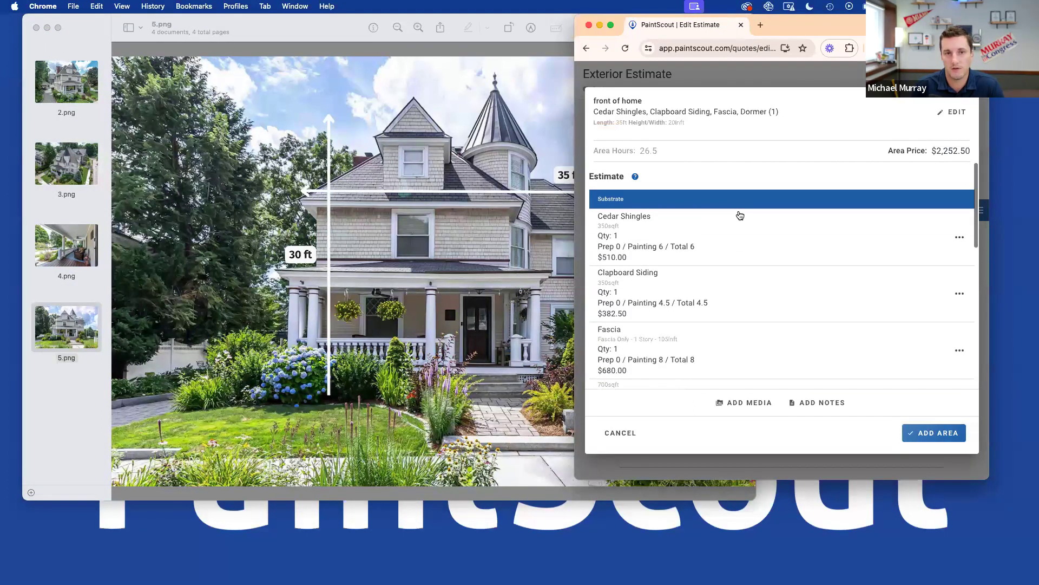
scroll(740, 215, down, 5)
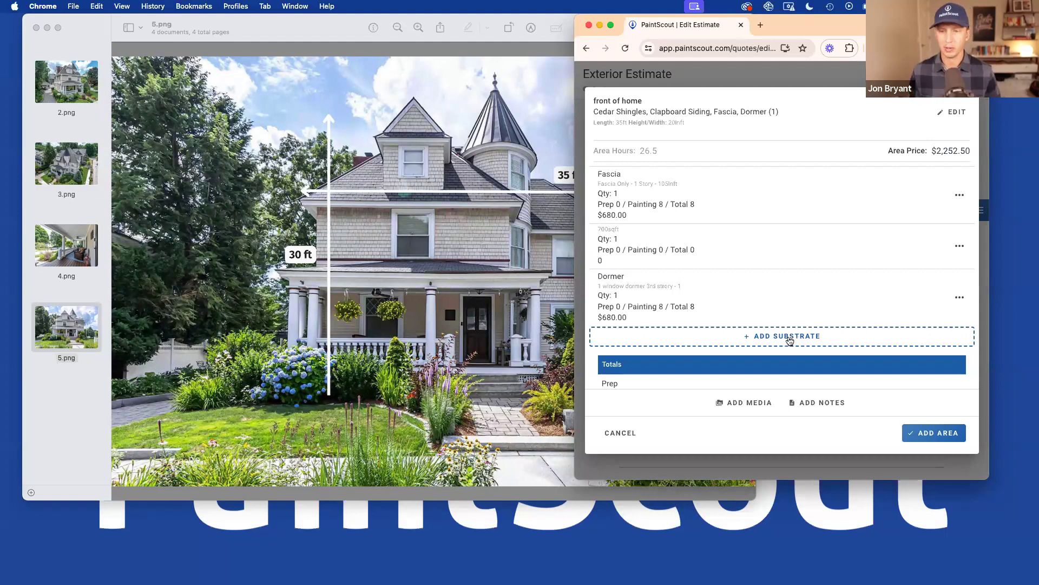
click(789, 339)
click(898, 148)
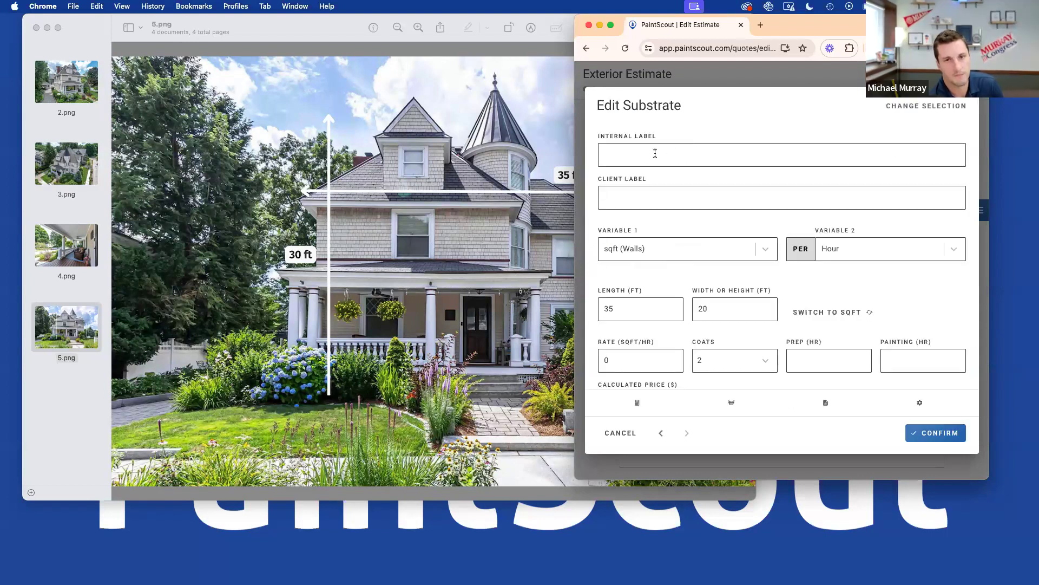
click(656, 153)
text(prep)
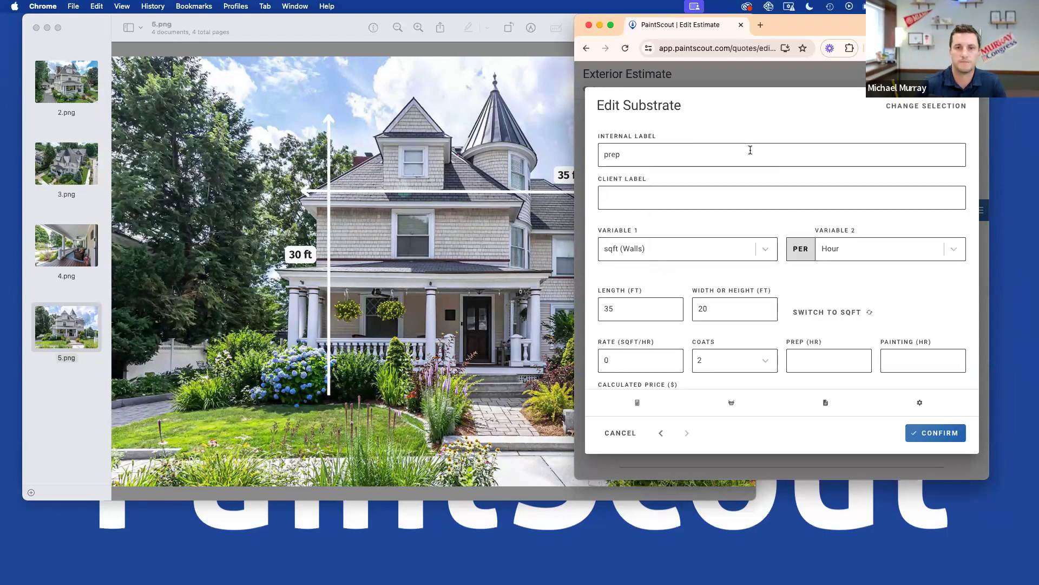
Set the prep substrate's first variable to Hours
click(623, 200)
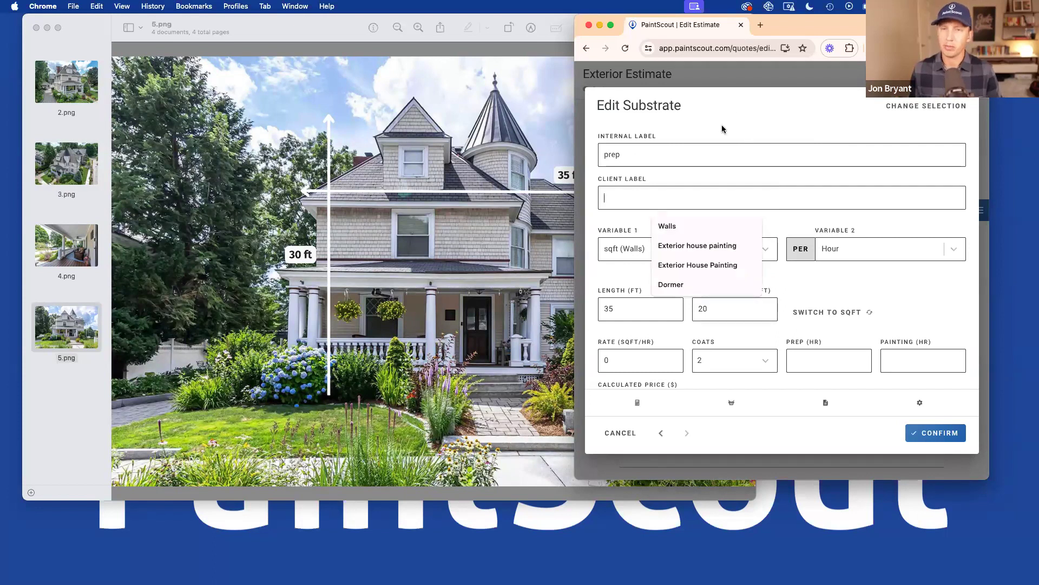
scroll(716, 128, down, 1)
scroll(717, 128, up, 1)
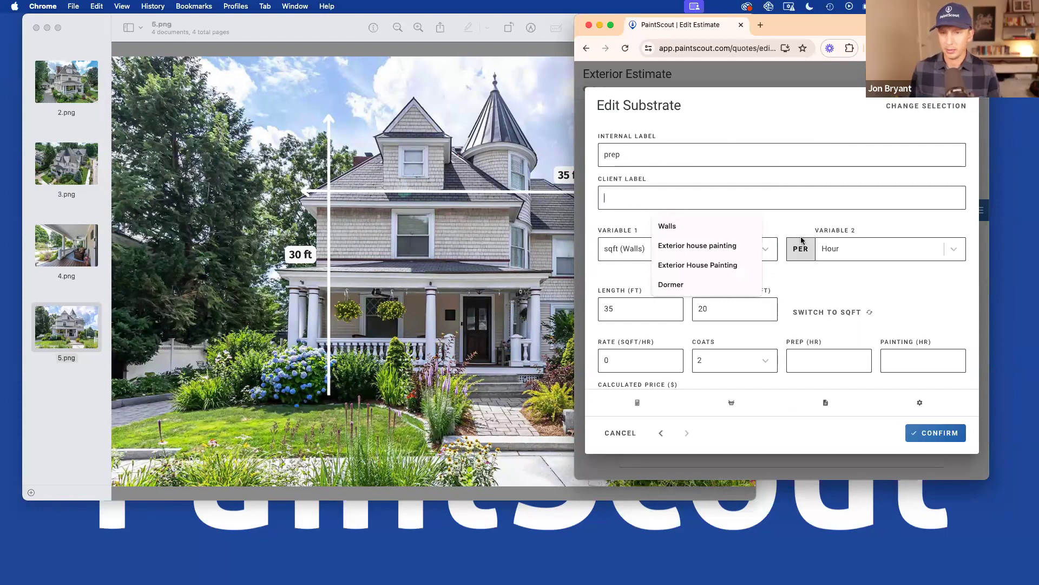
click(765, 249)
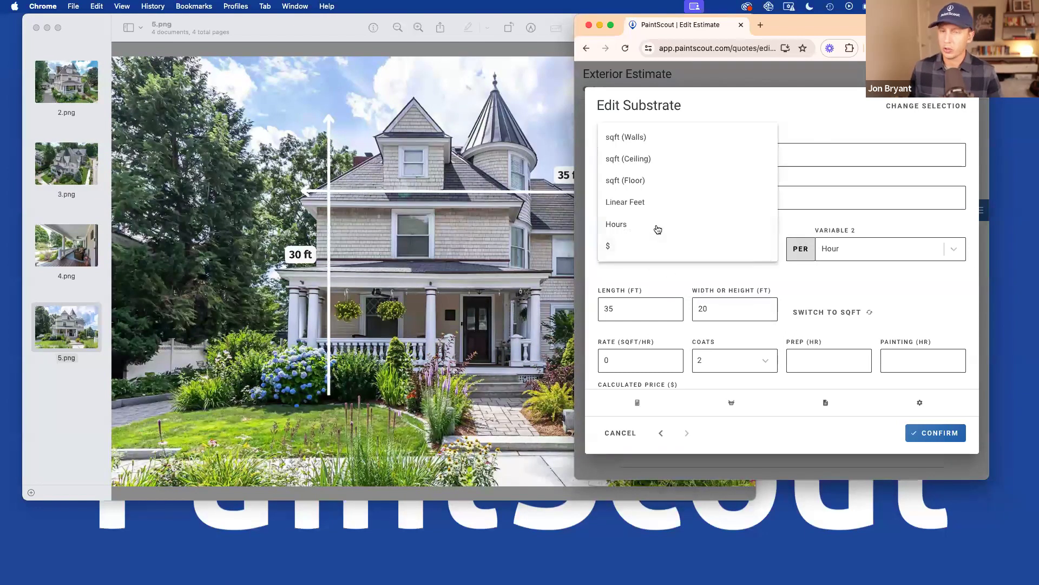
click(656, 225)
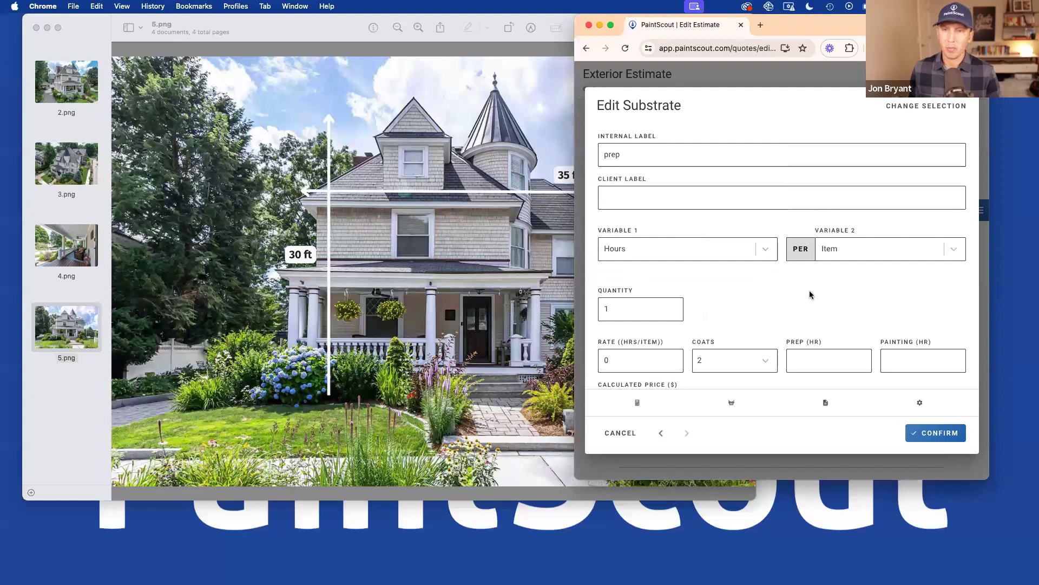
Set the prep substrate's rate to 24 hrs/item and confirm the substrate
scroll(750, 289, down, 3)
scroll(749, 286, down, 1)
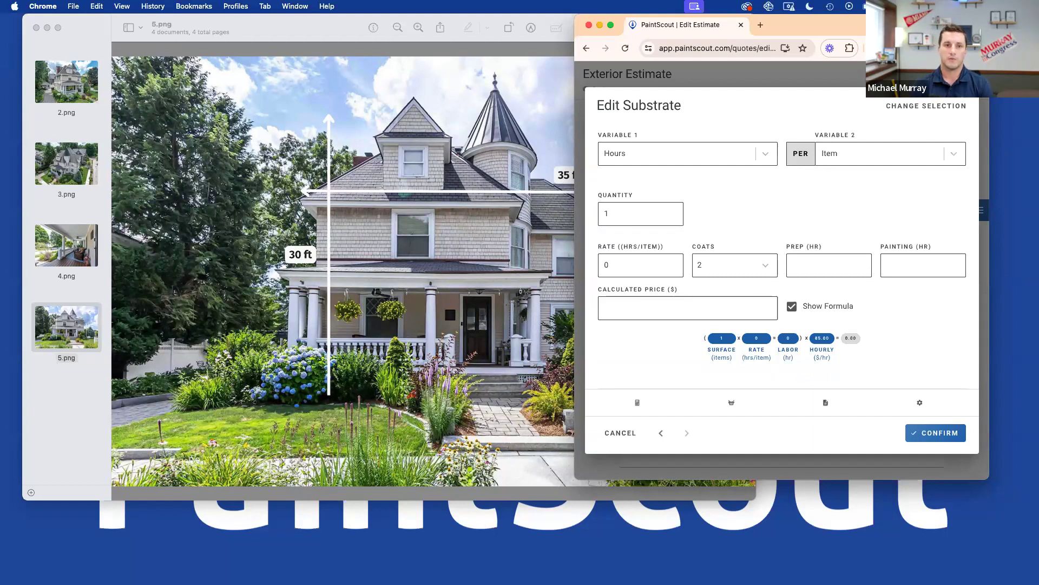
click(529, 305)
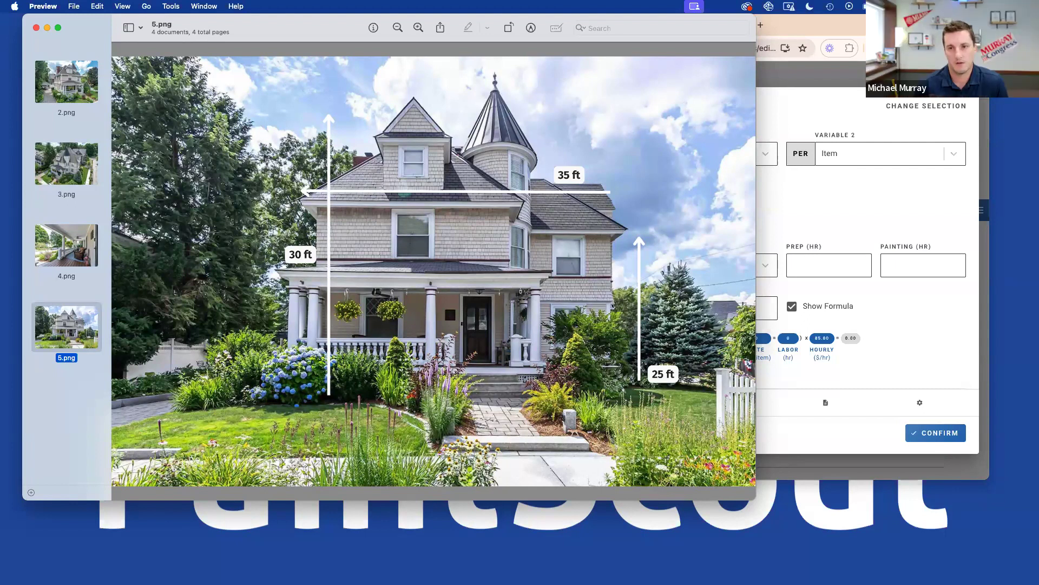
click(909, 203)
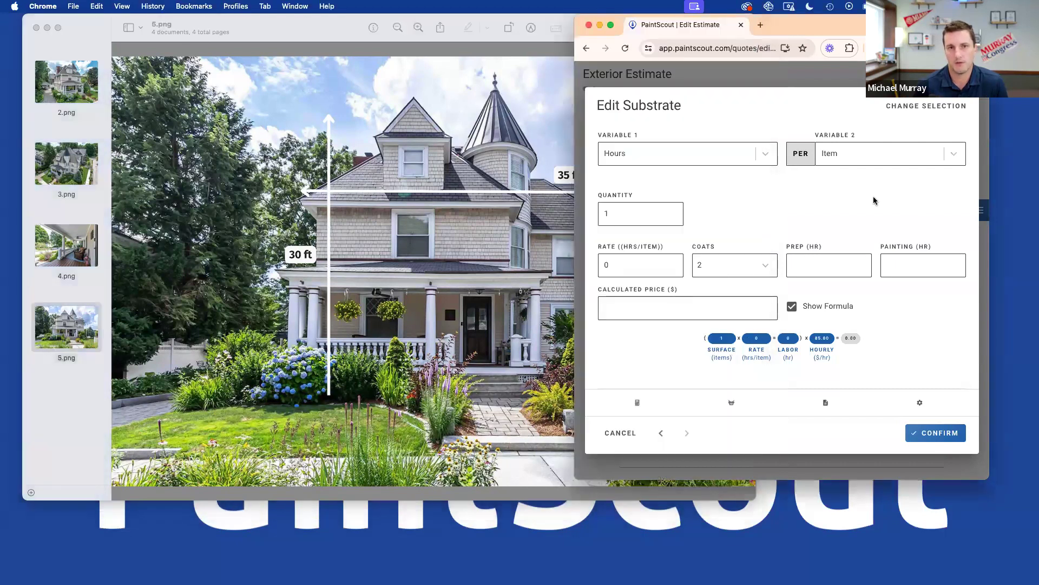
scroll(715, 211, up, 3)
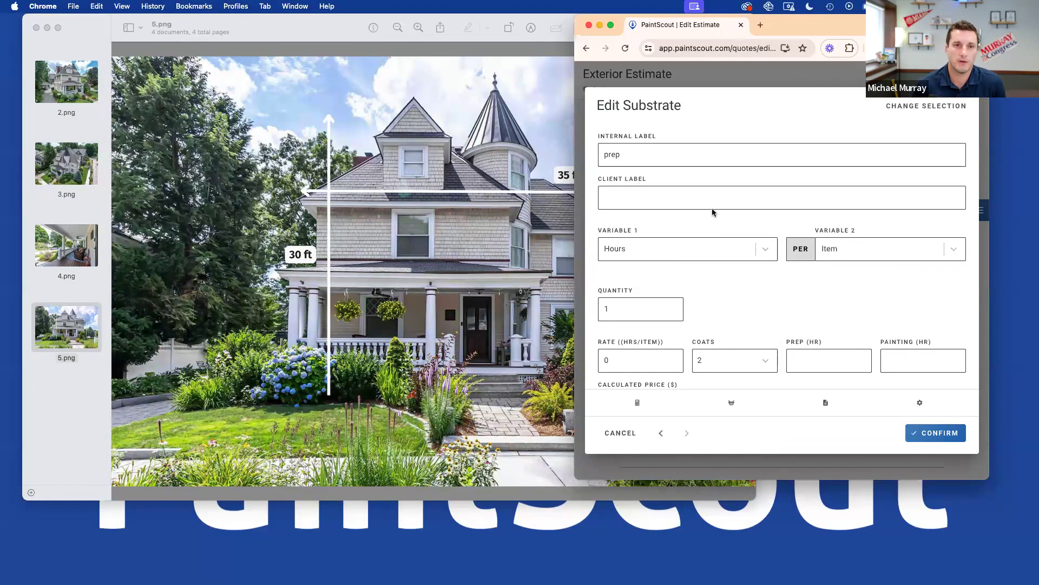
scroll(743, 279, down, 3)
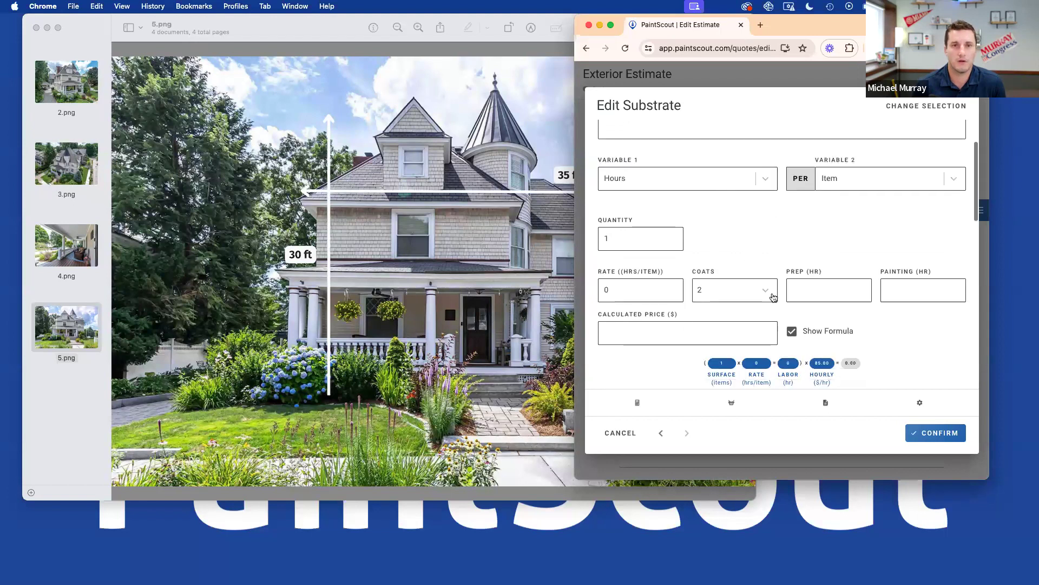
click(627, 288)
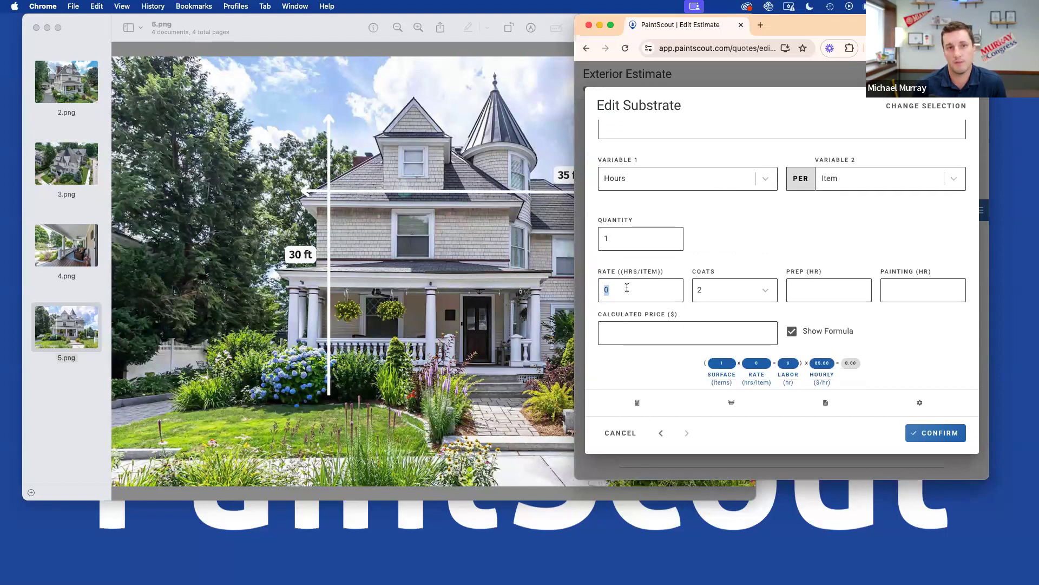
text(24)
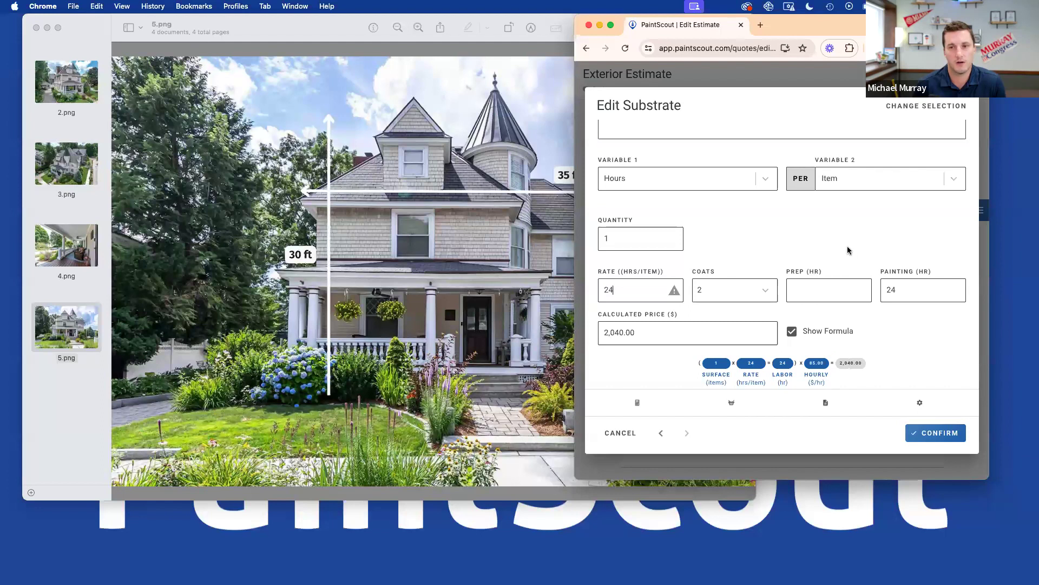
scroll(848, 250, up, 3)
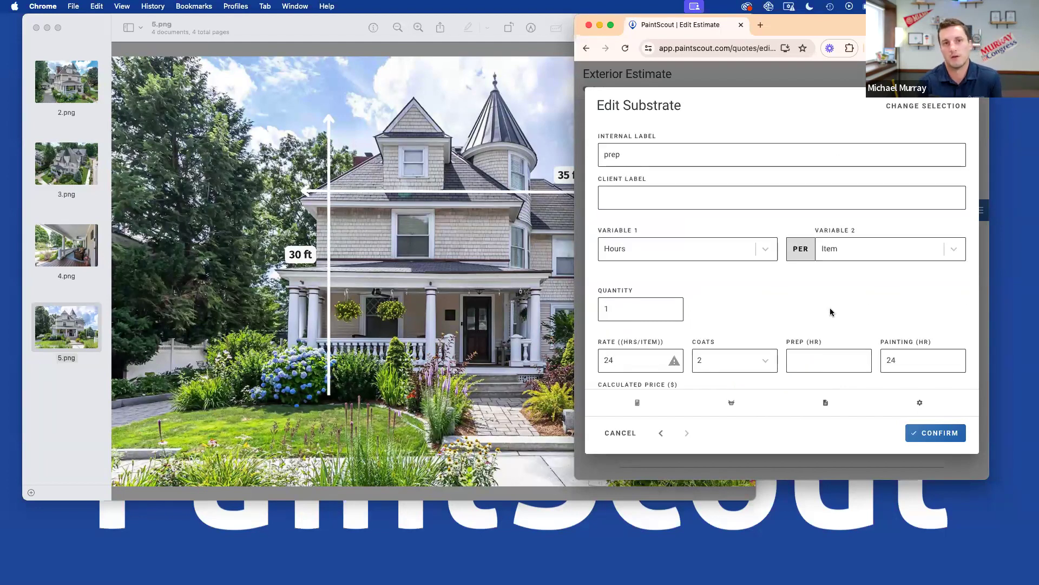
scroll(817, 304, down, 1)
double_click(611, 328)
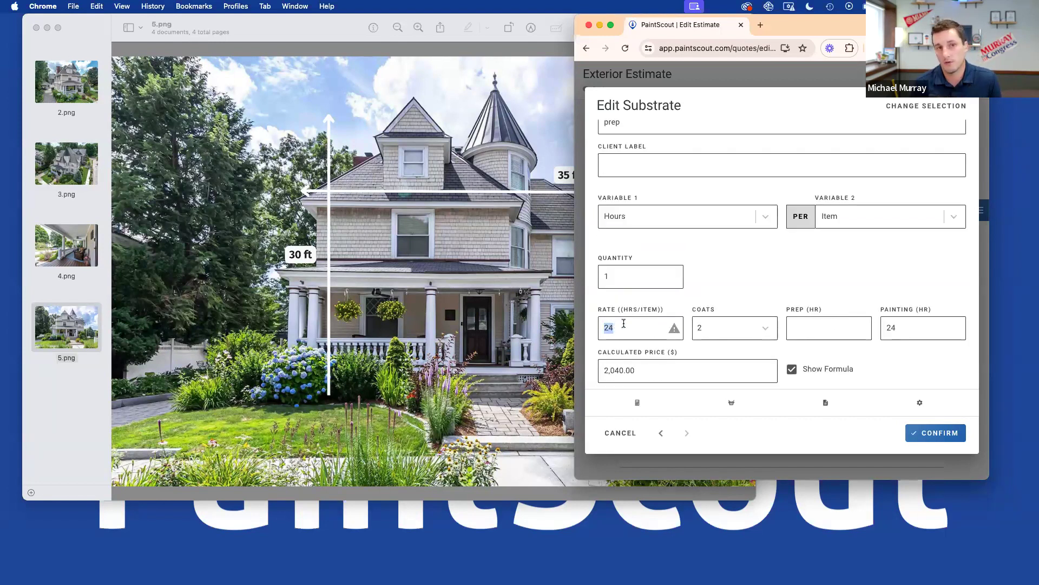
click(938, 436)
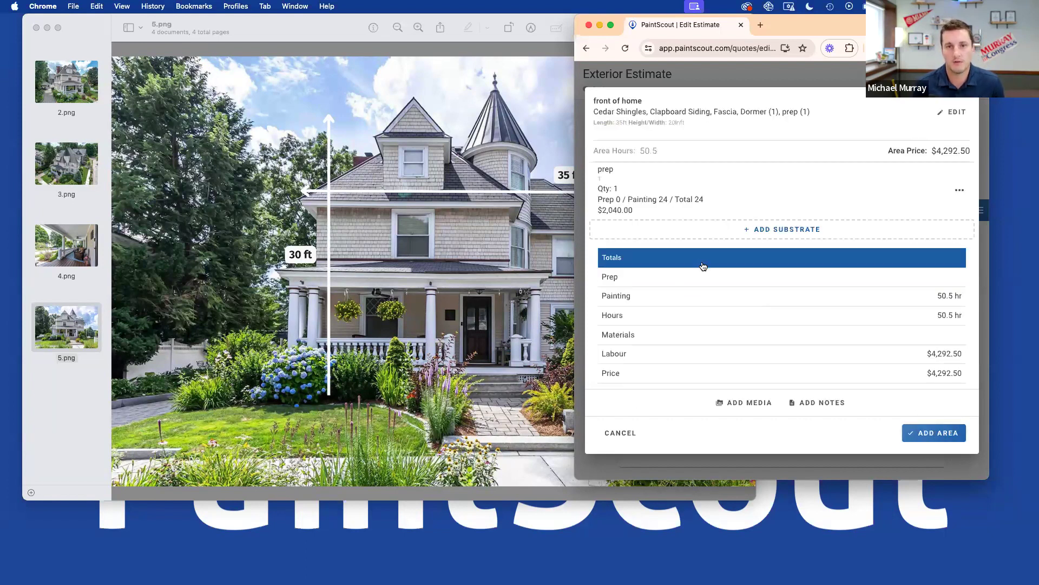
Review the substrates listed in the front of home area, with their hours and prices, and the area totals
scroll(736, 278, up, 2)
scroll(746, 279, up, 3)
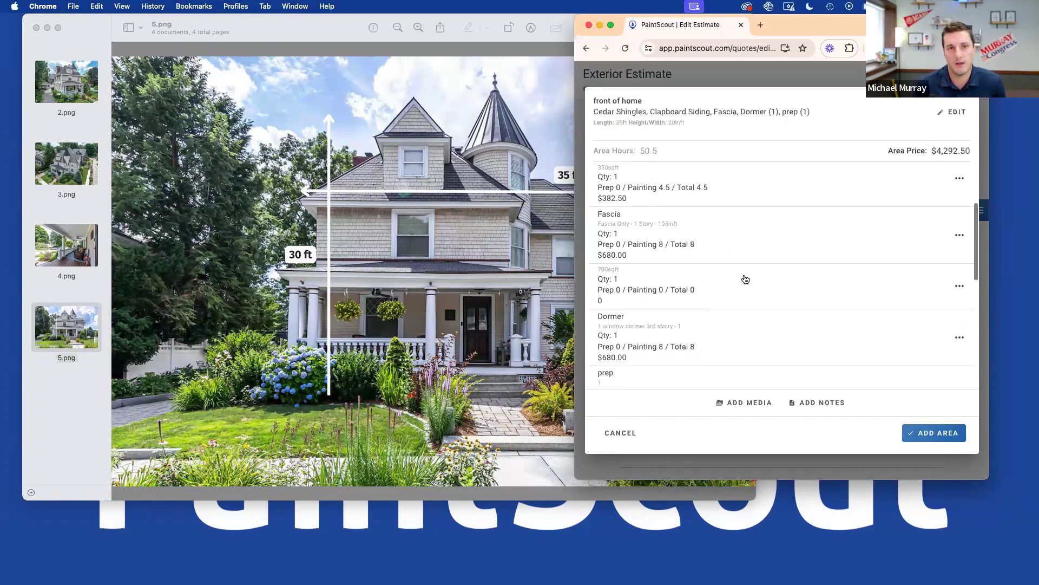
scroll(746, 279, up, 1)
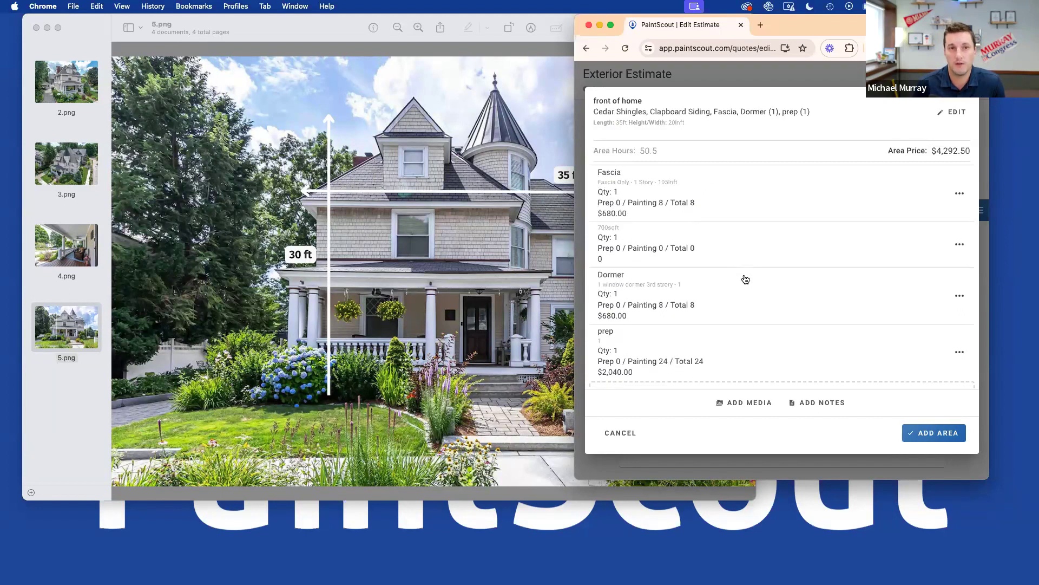
scroll(746, 278, up, 1)
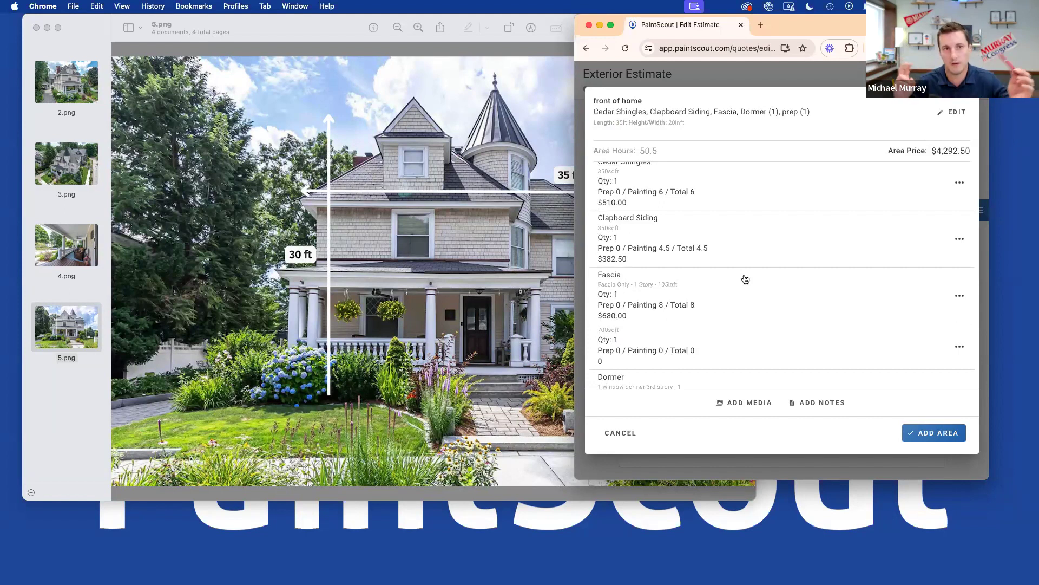
scroll(746, 279, down, 3)
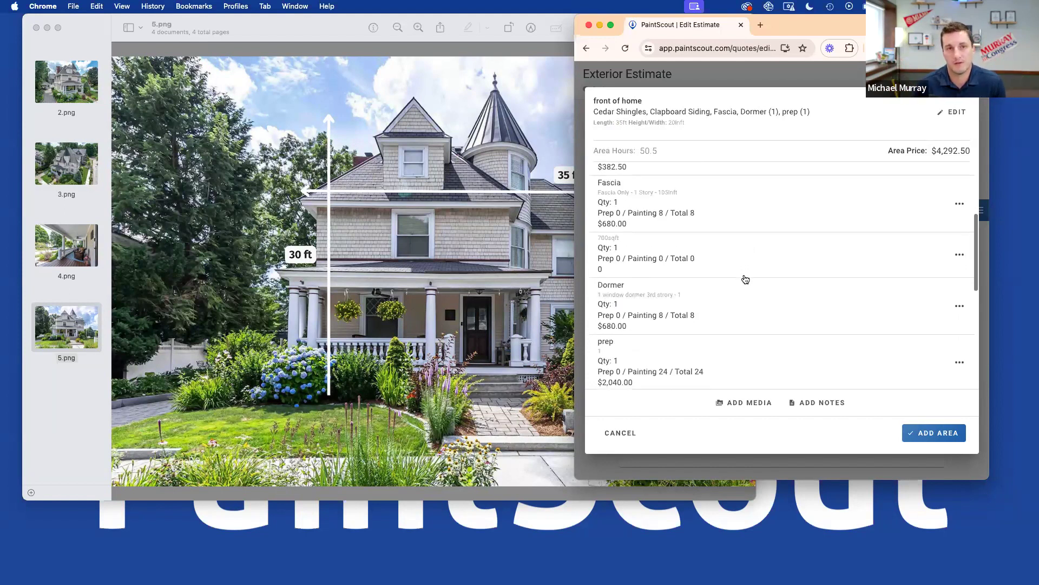
scroll(745, 278, down, 2)
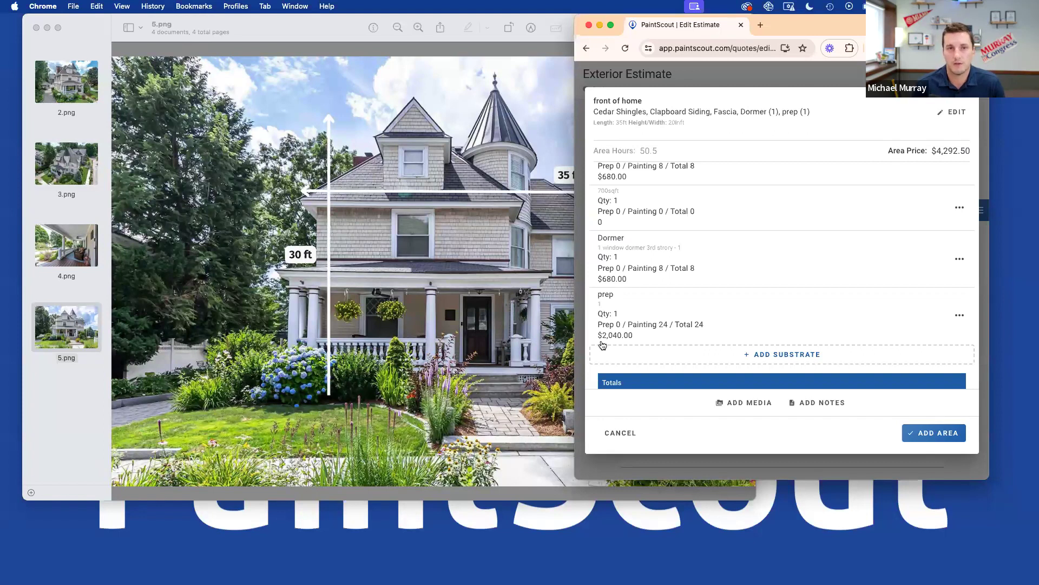
scroll(688, 303, up, 1)
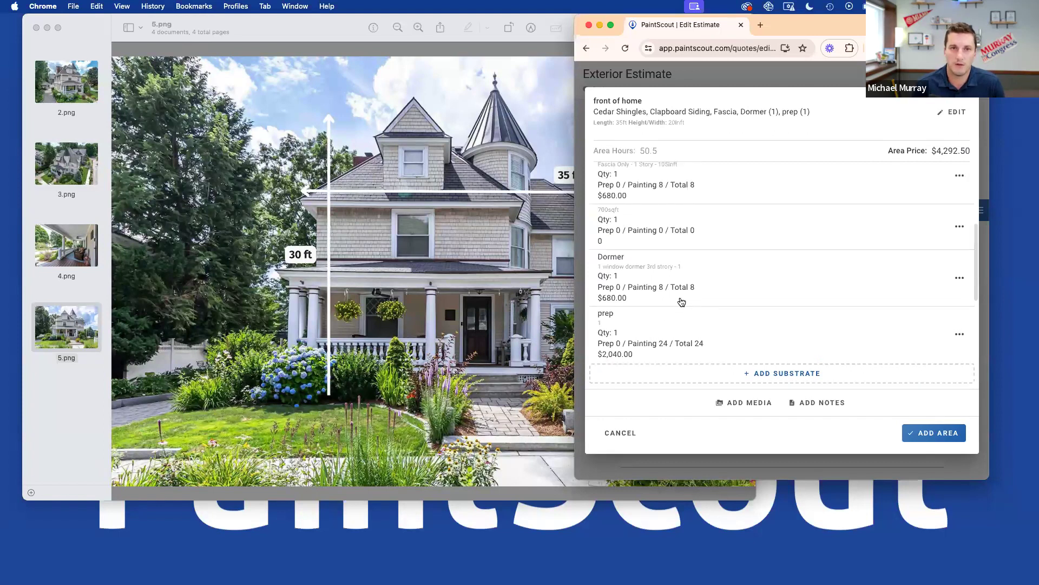
scroll(683, 302, down, 2)
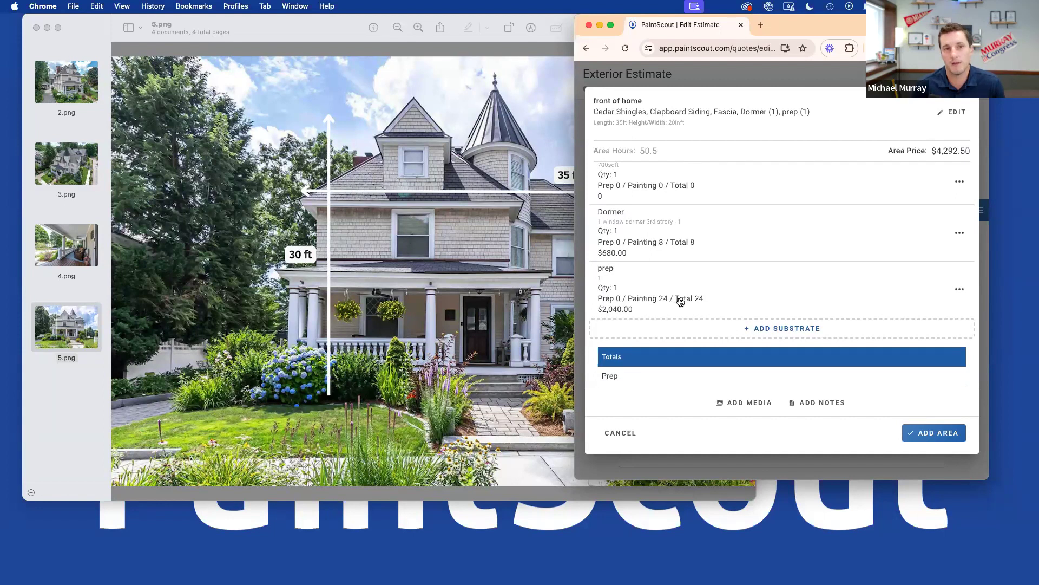
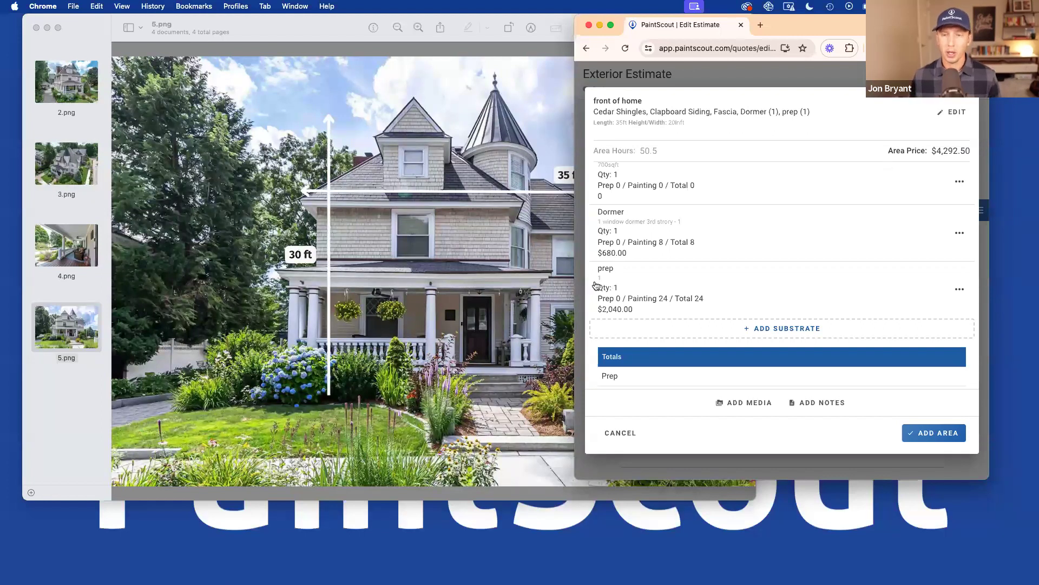
scroll(694, 263, up, 5)
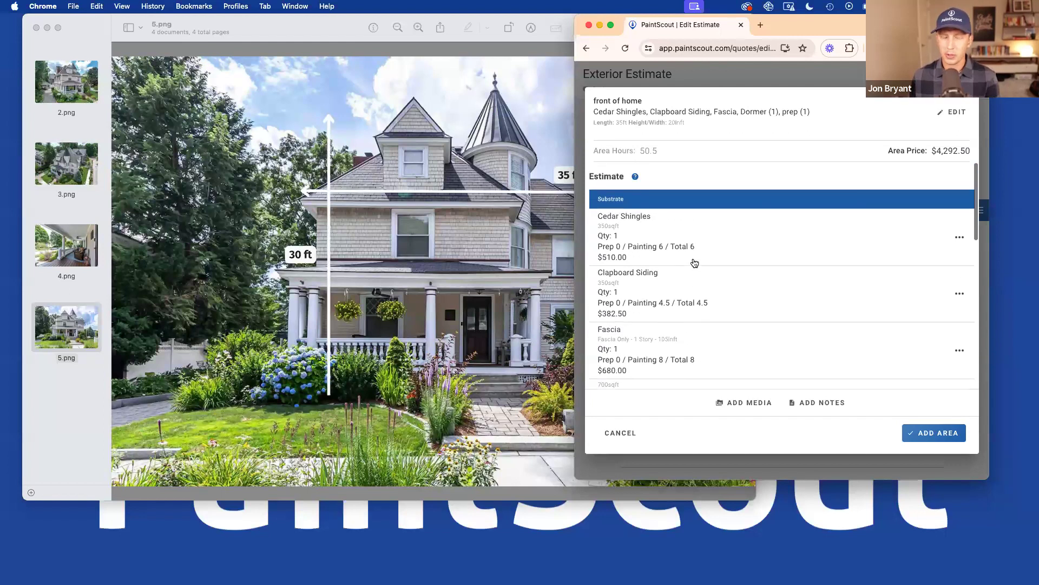
scroll(647, 294, down, 5)
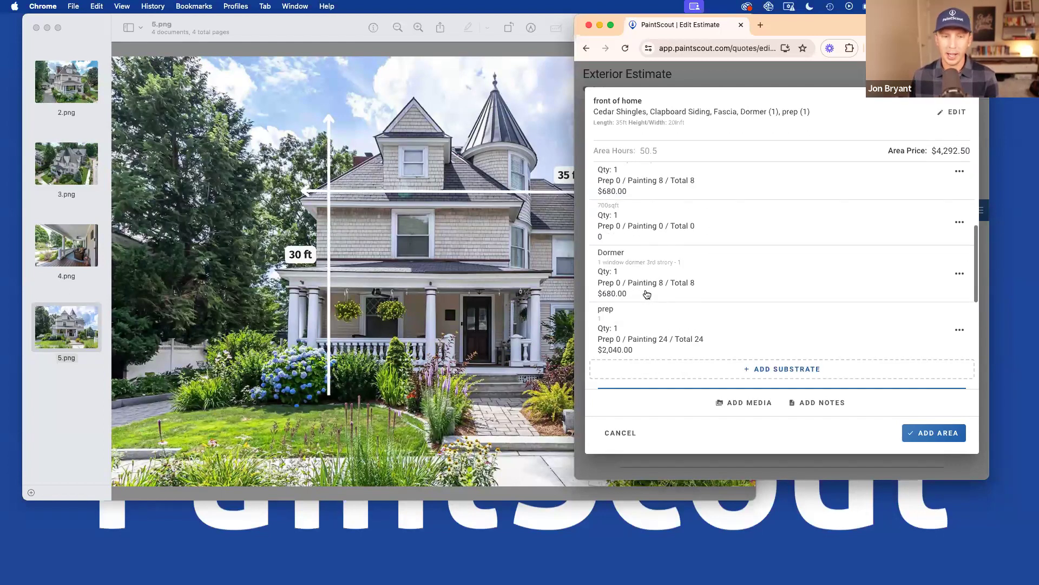
scroll(647, 294, down, 5)
scroll(647, 294, up, 3)
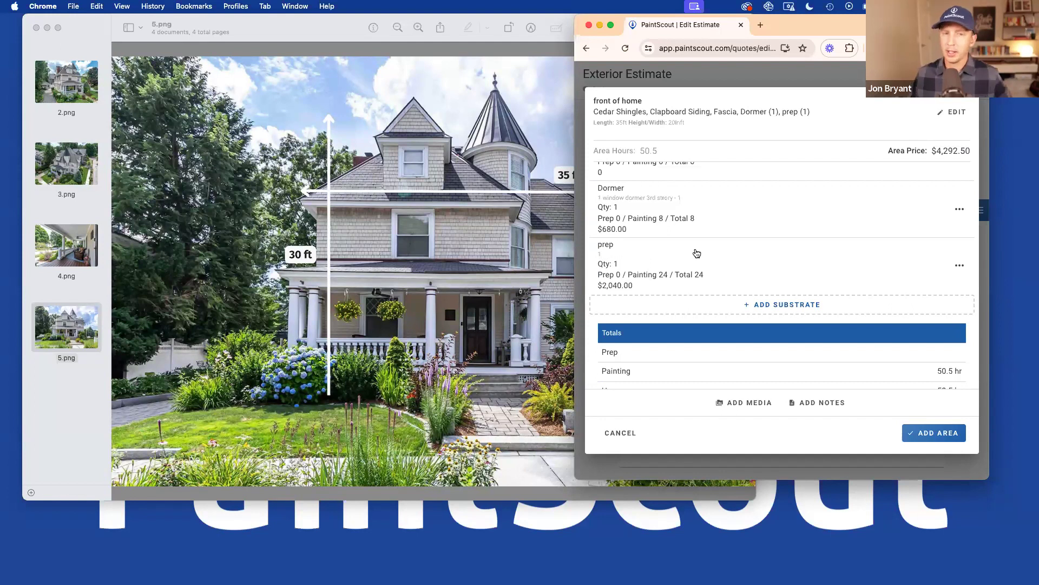
Add nine medium windows to the front of home area, consulting the house photos for the count
click(754, 307)
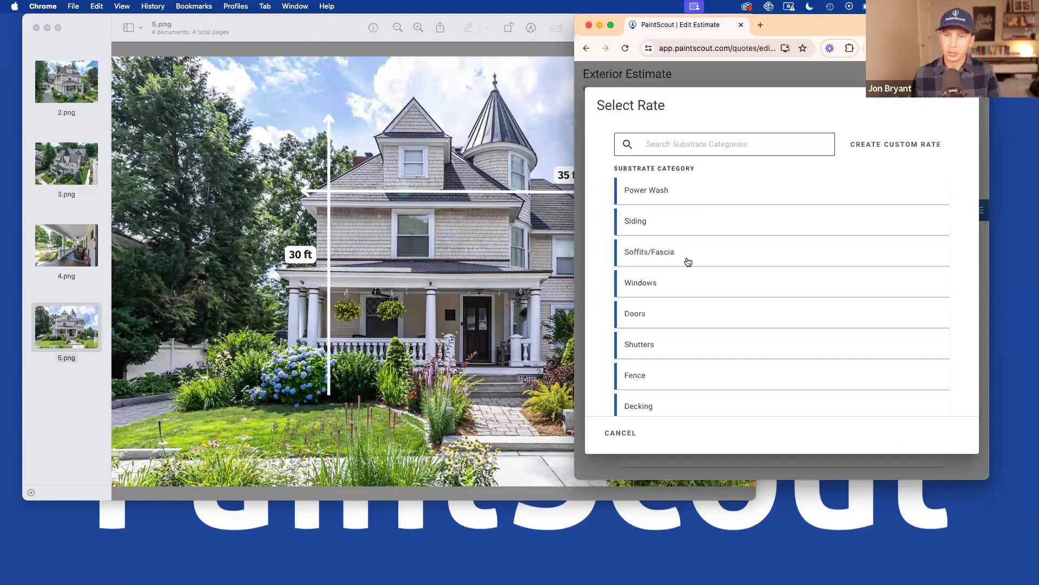
click(667, 294)
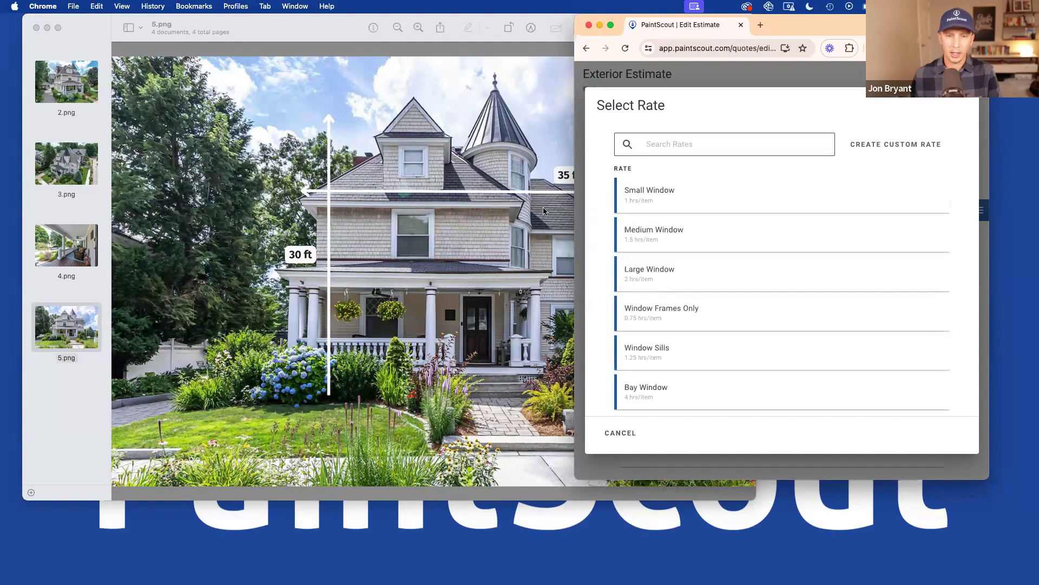
click(546, 210)
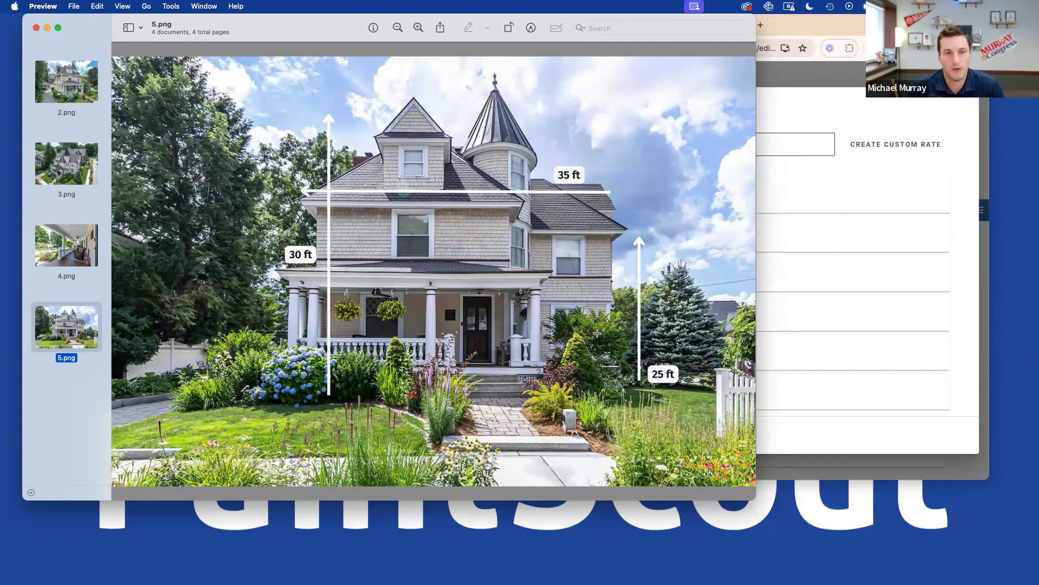
click(797, 247)
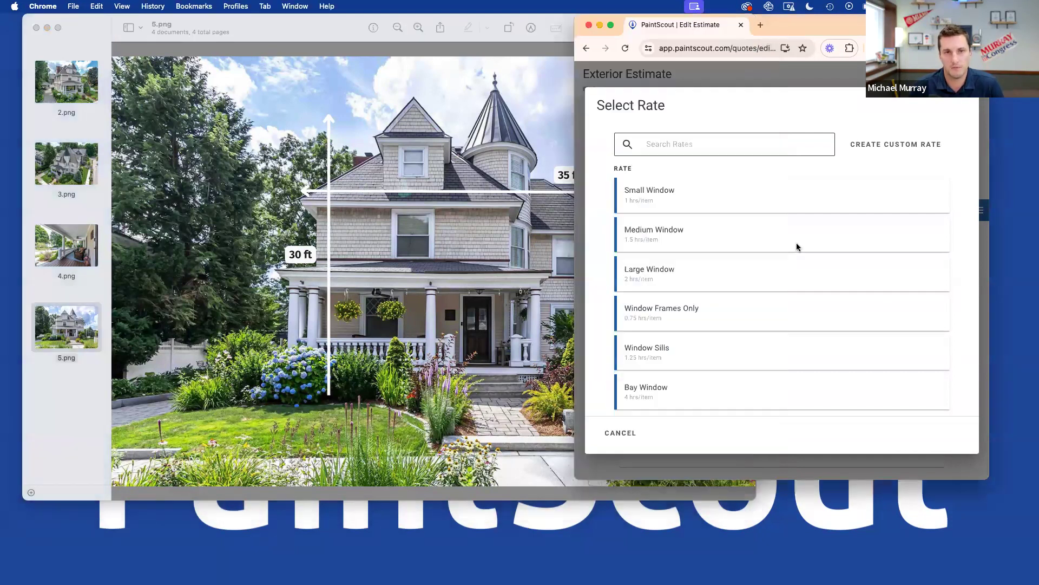
click(696, 234)
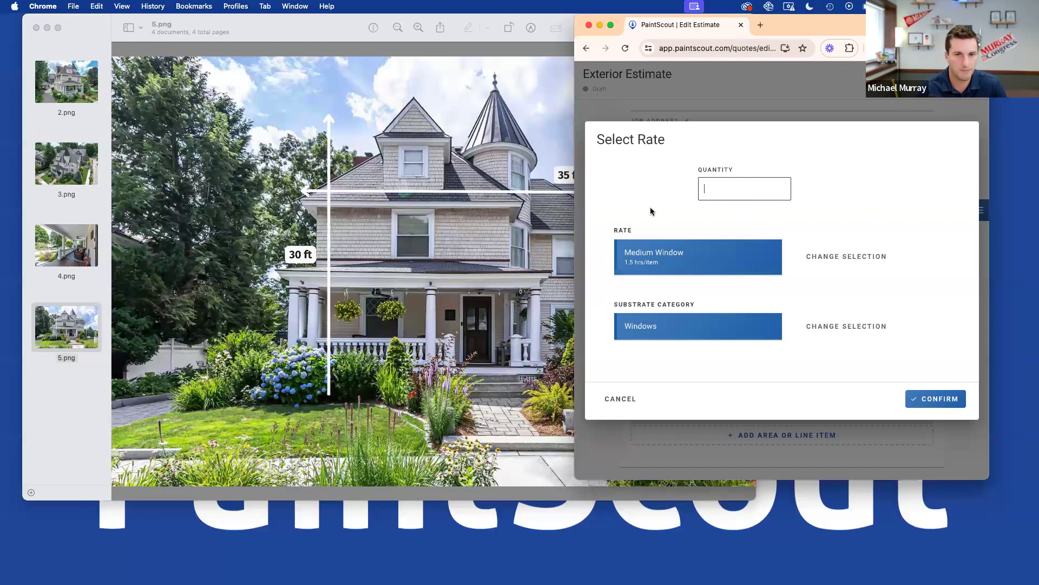
click(66, 164)
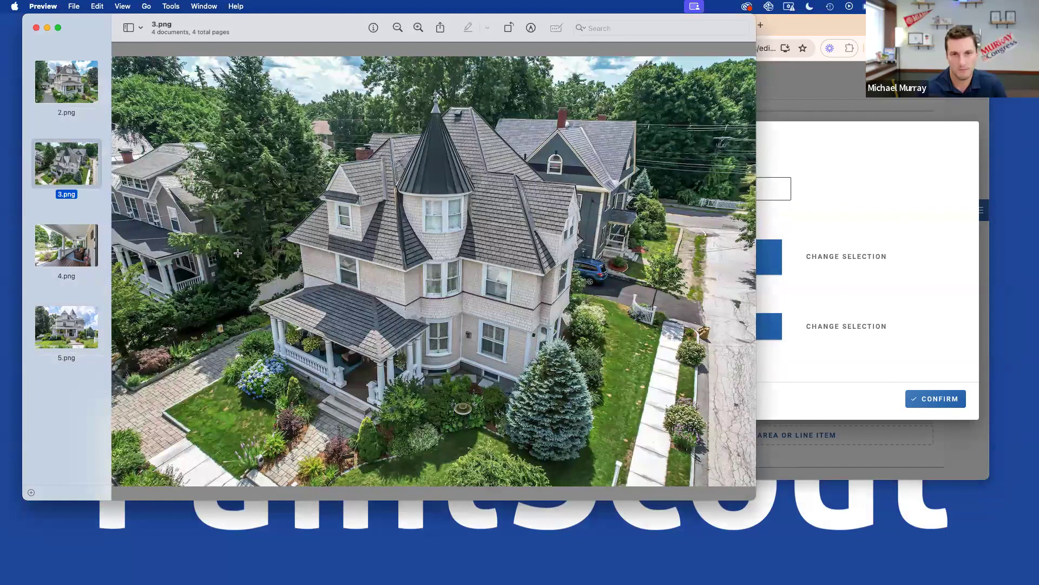
super+click(89, 96)
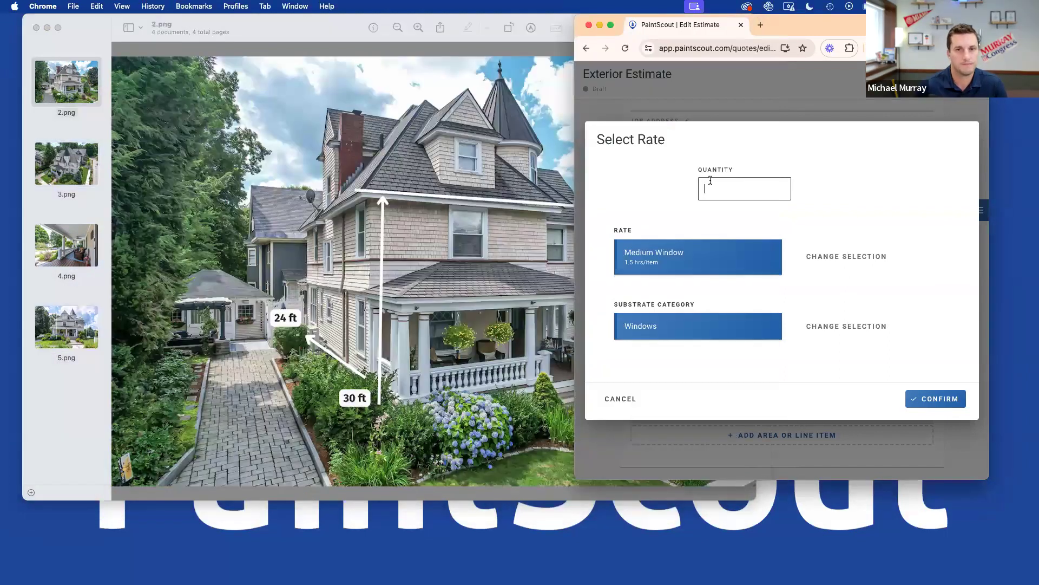
text(9)
click(942, 406)
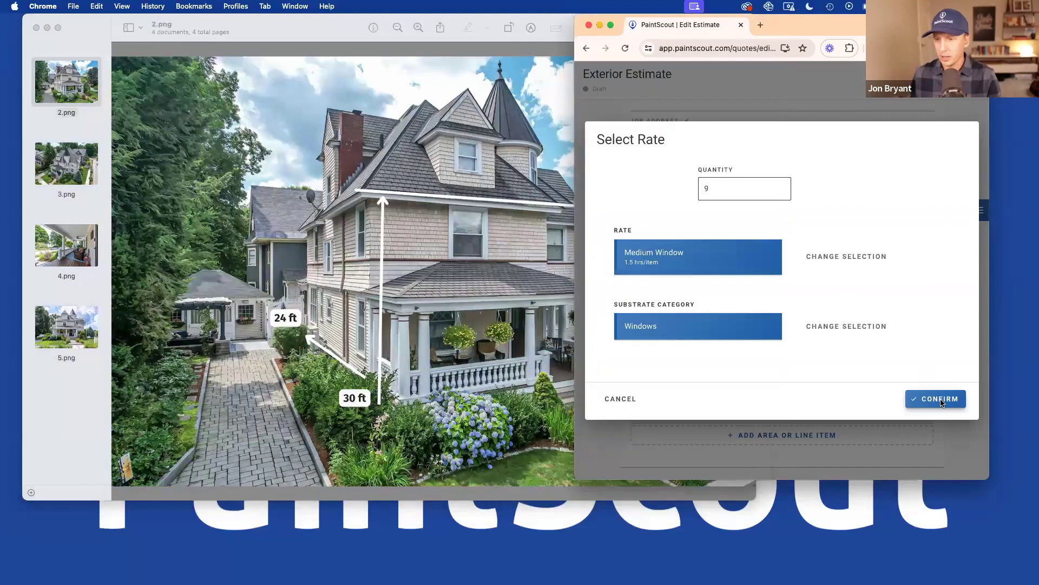
Add one door frame from the Doors category to the front of home area, consulting photo 5.png
click(757, 227)
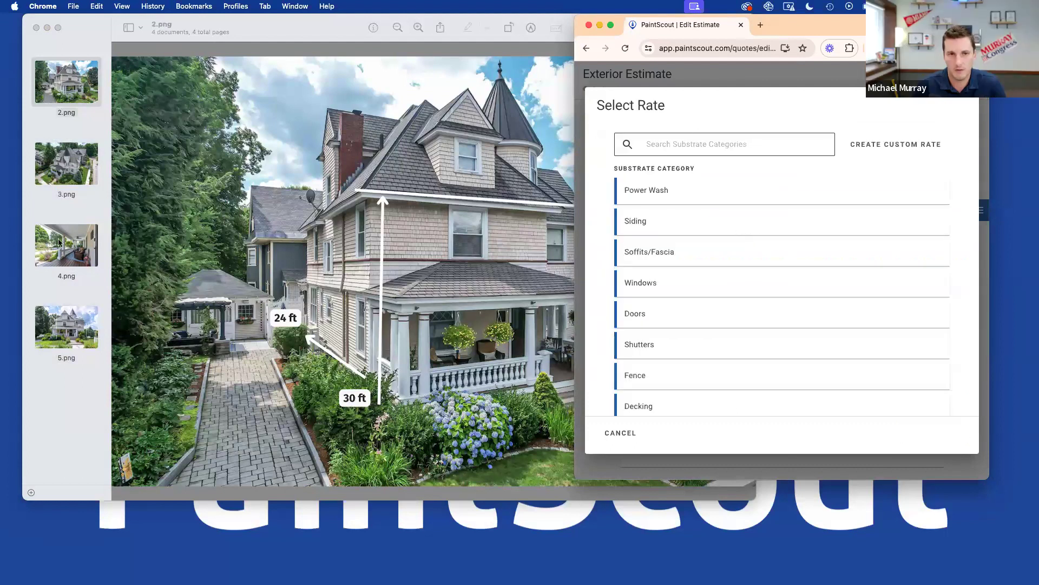
click(81, 310)
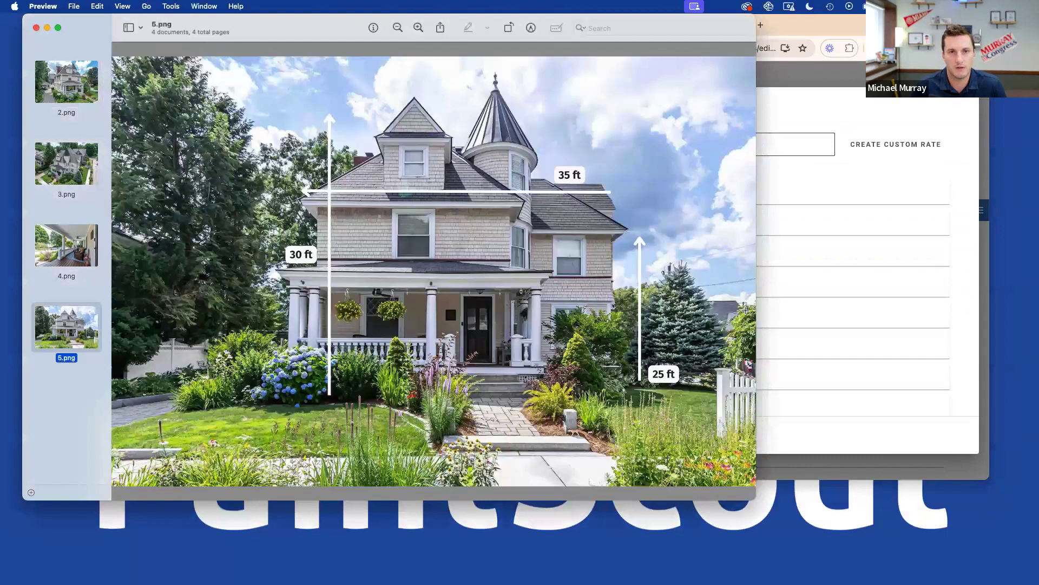
click(797, 279)
drag(824, 37, 905, 37)
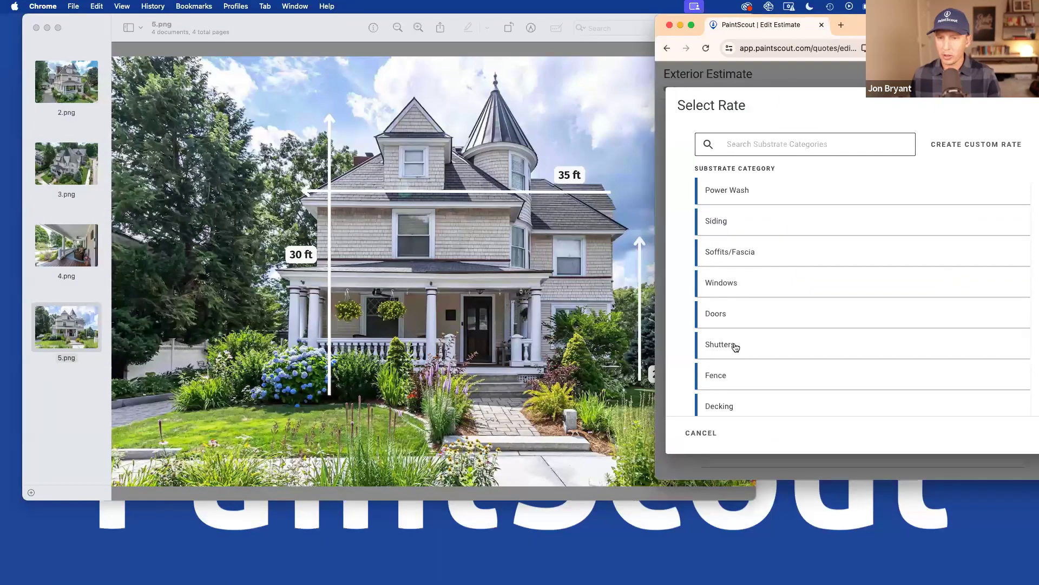
click(735, 317)
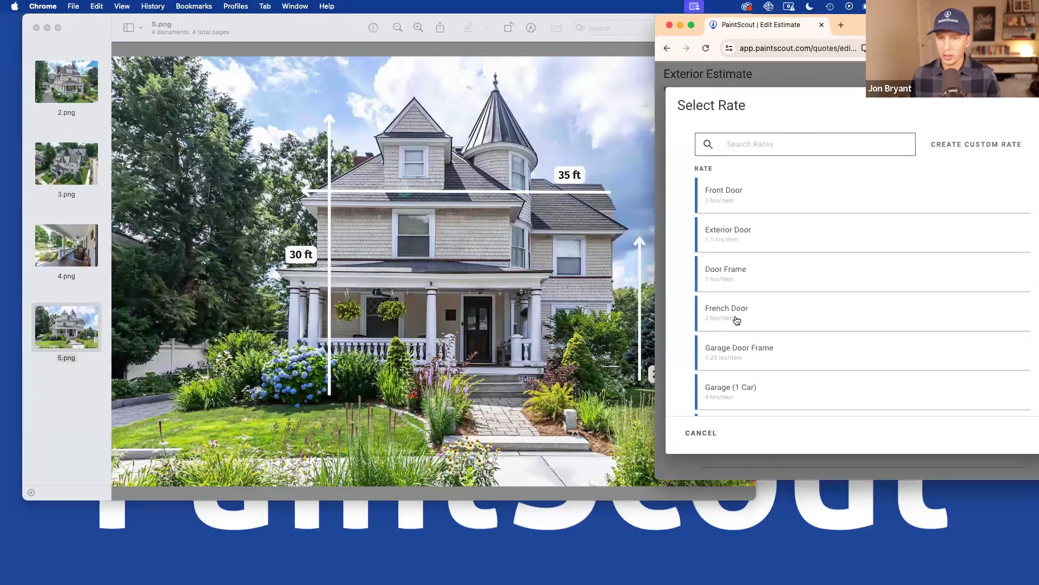
click(745, 274)
text(1)
click(1008, 398)
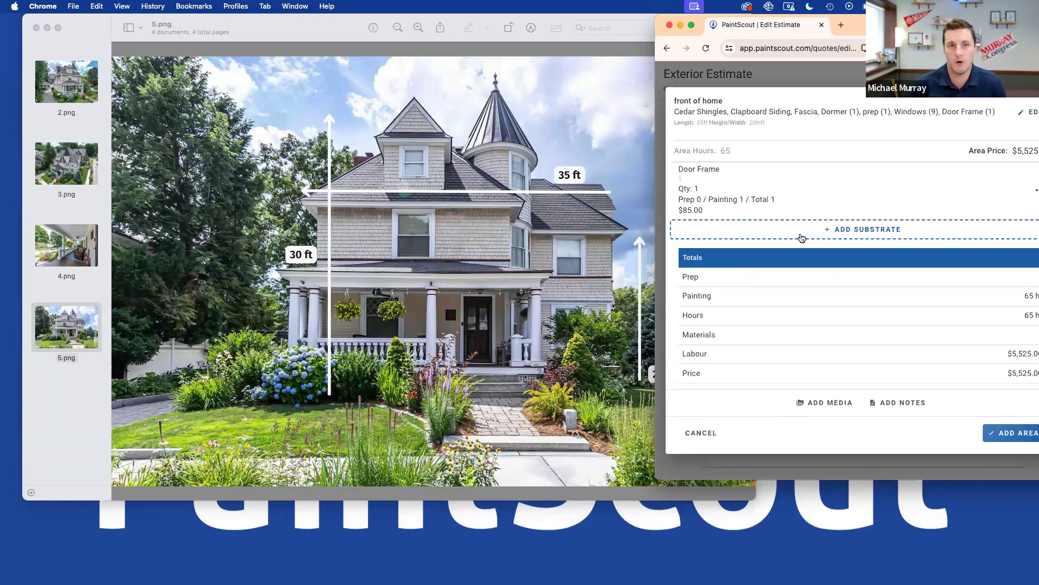
scroll(802, 238, up, 3)
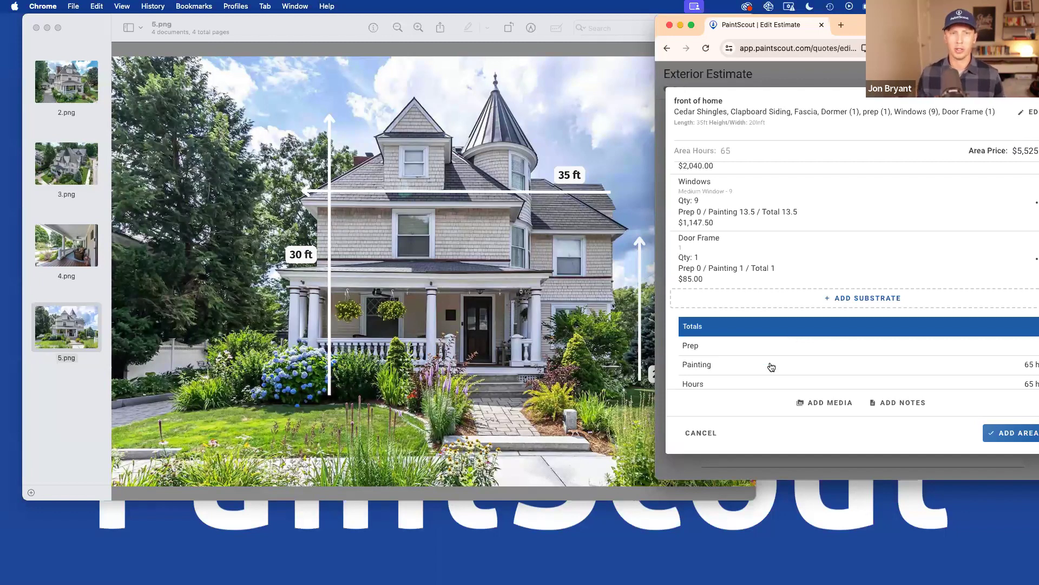
scroll(793, 271, down, 1)
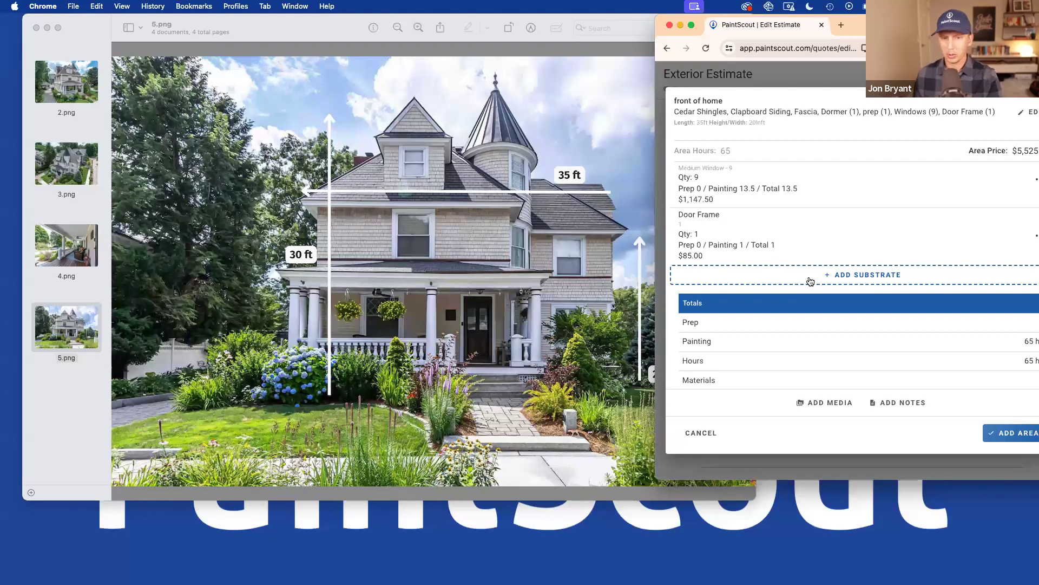
Check porch photo 4.png and aerial photo 3.png, and add nine Columns from Misc. Trim to the front of home area
click(61, 252)
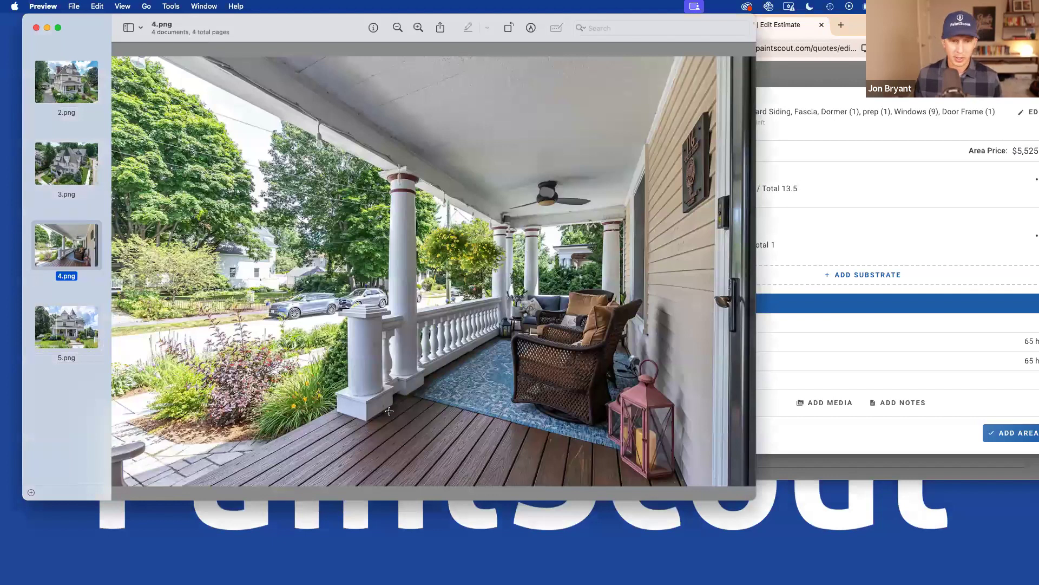
key(Up)
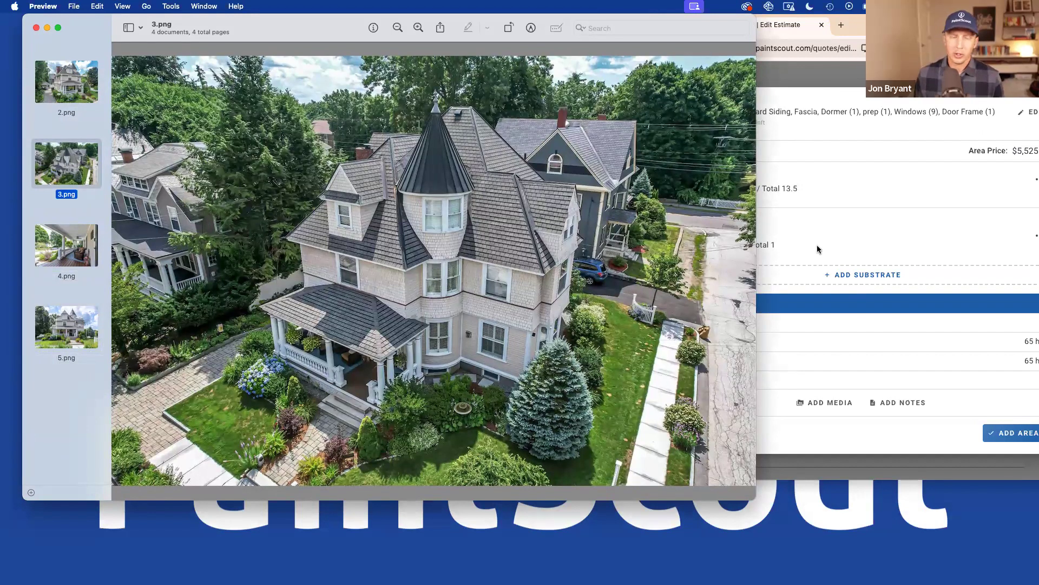
click(817, 245)
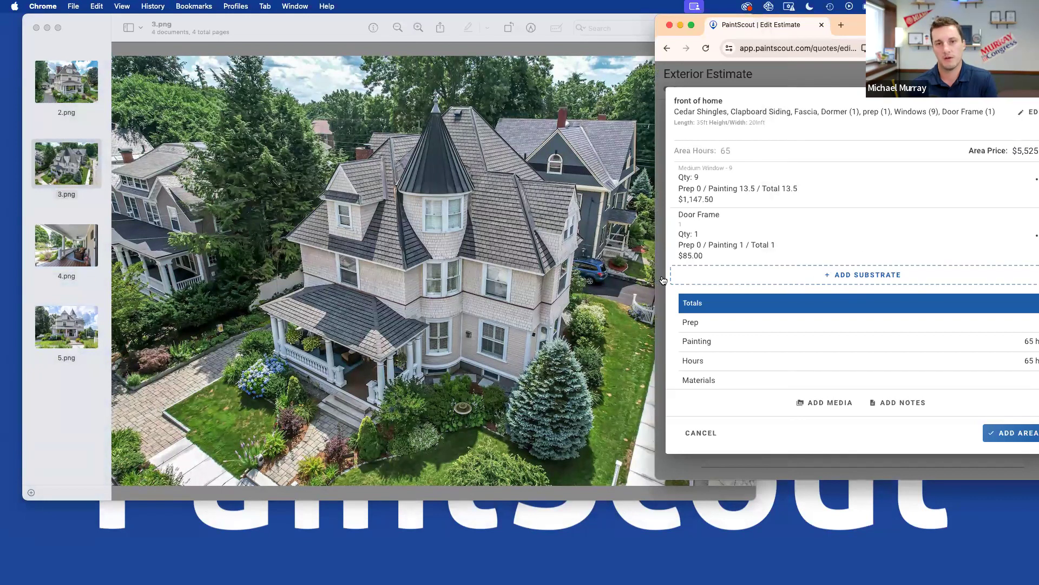
click(813, 277)
scroll(788, 267, down, 3)
scroll(788, 266, up, 2)
scroll(759, 332, down, 2)
click(757, 355)
scroll(782, 219, up, 3)
scroll(783, 222, up, 3)
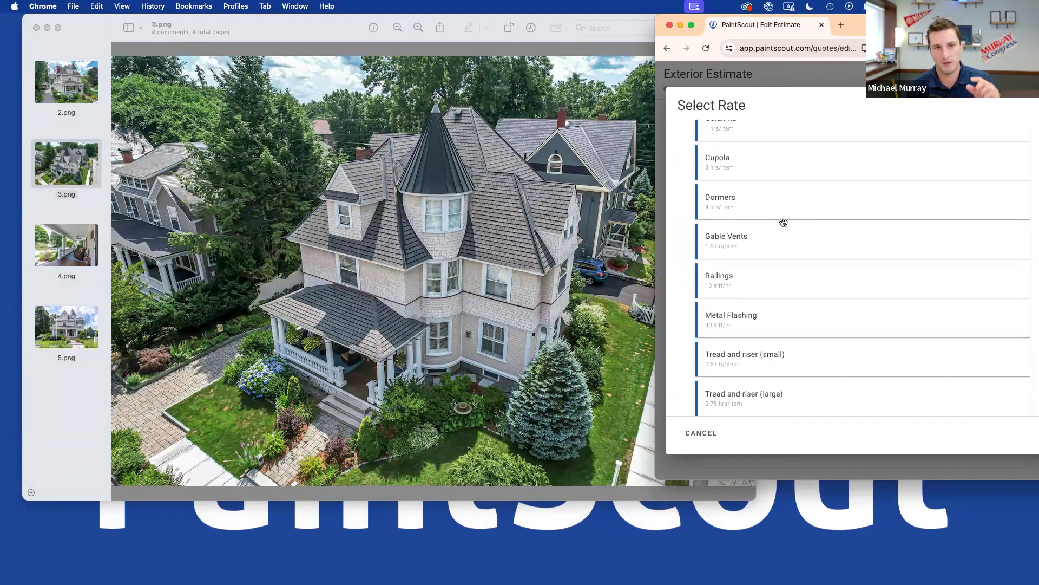
click(742, 186)
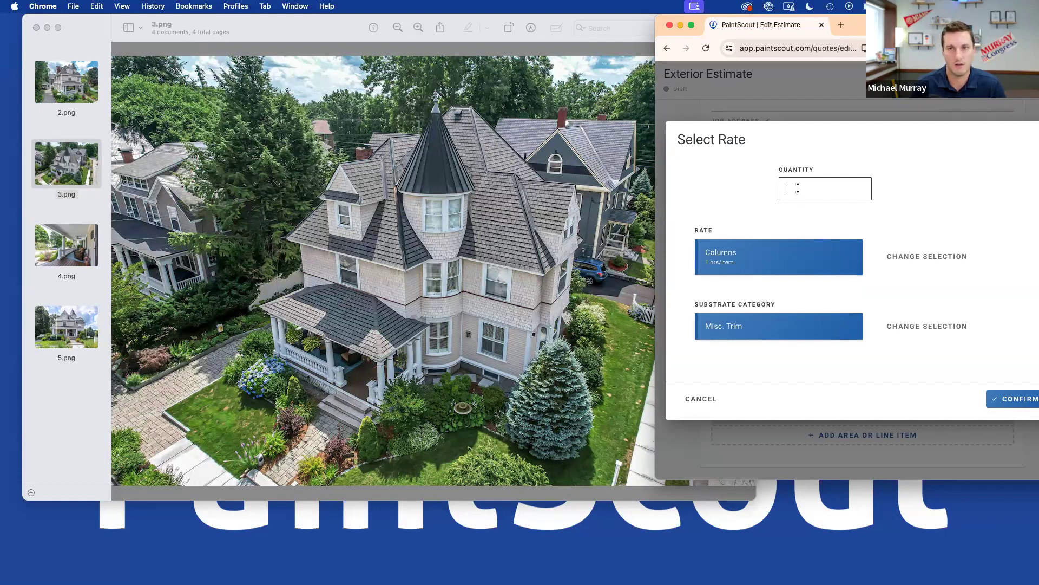
text(9)
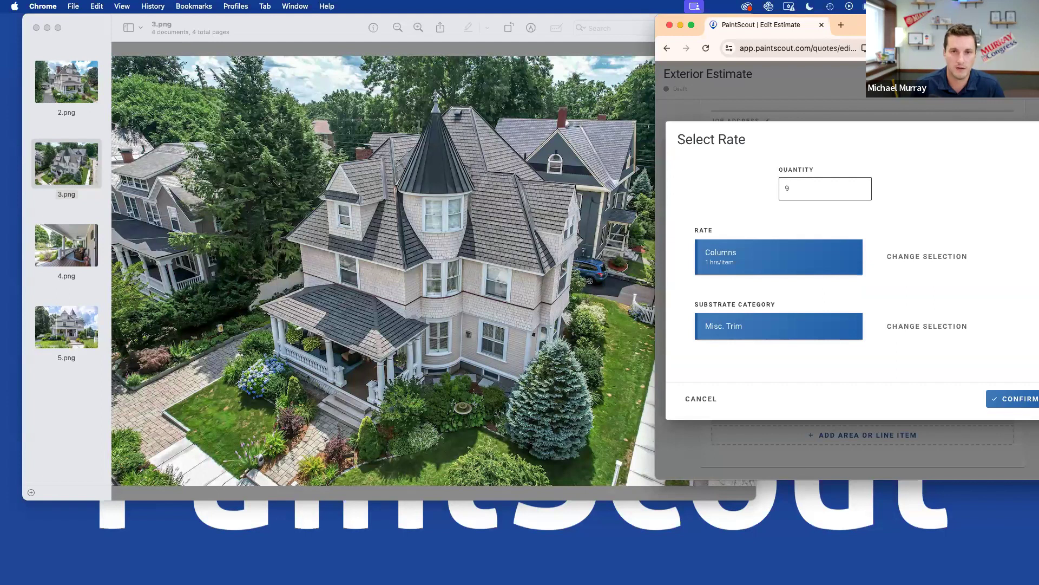
click(1008, 399)
Open the Columns substrate for editing and set its rate to 1.5 hrs/item
drag(808, 17, 702, 18)
click(606, 215)
click(593, 302)
double_click(592, 302)
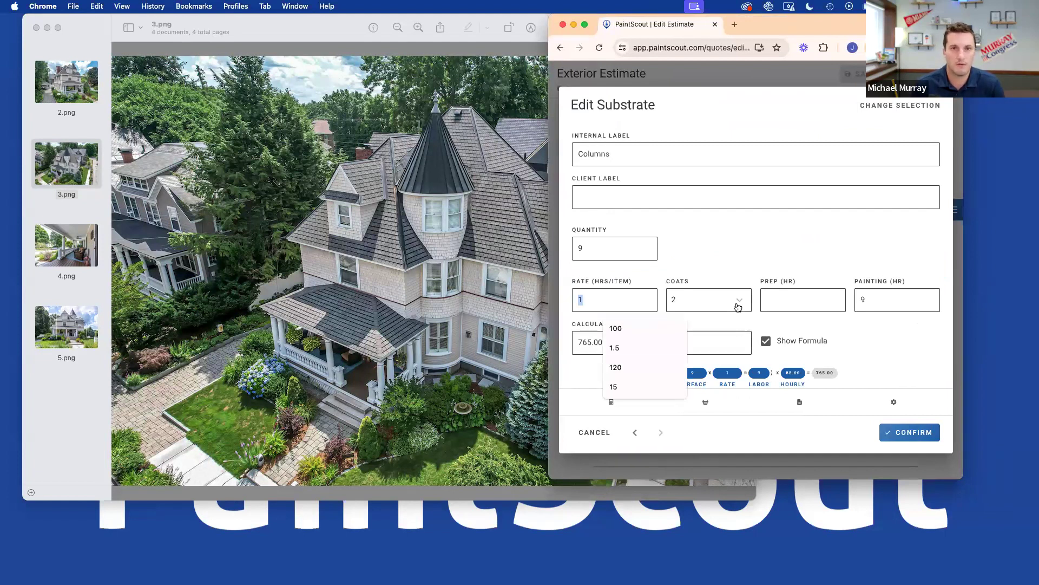
text(1.5)
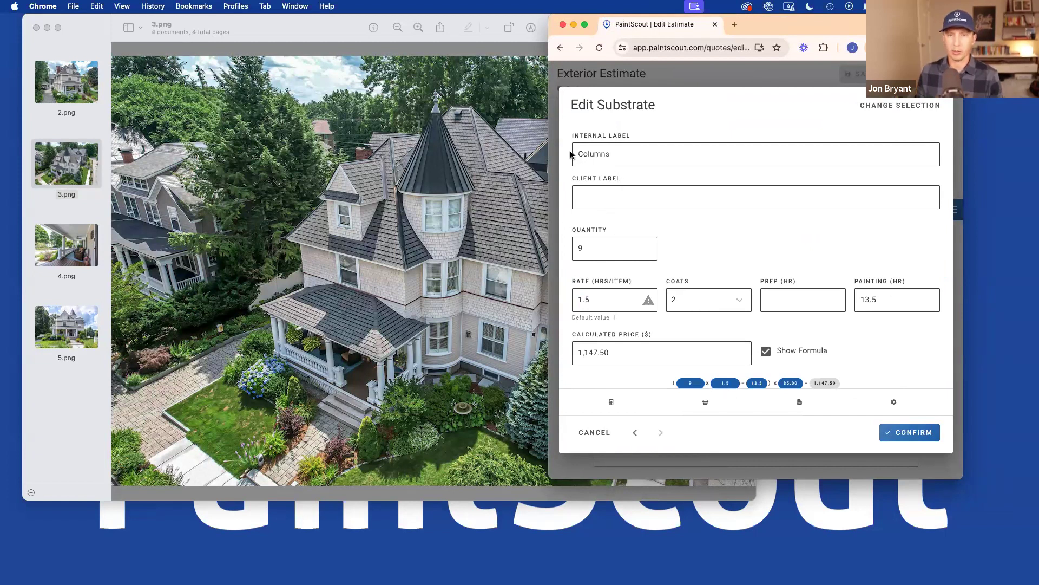
Copy the Columns internal label into the client label, change the internal label to "2 color Columns", and confirm the substrate
drag(577, 155, 617, 155)
key(super+c)
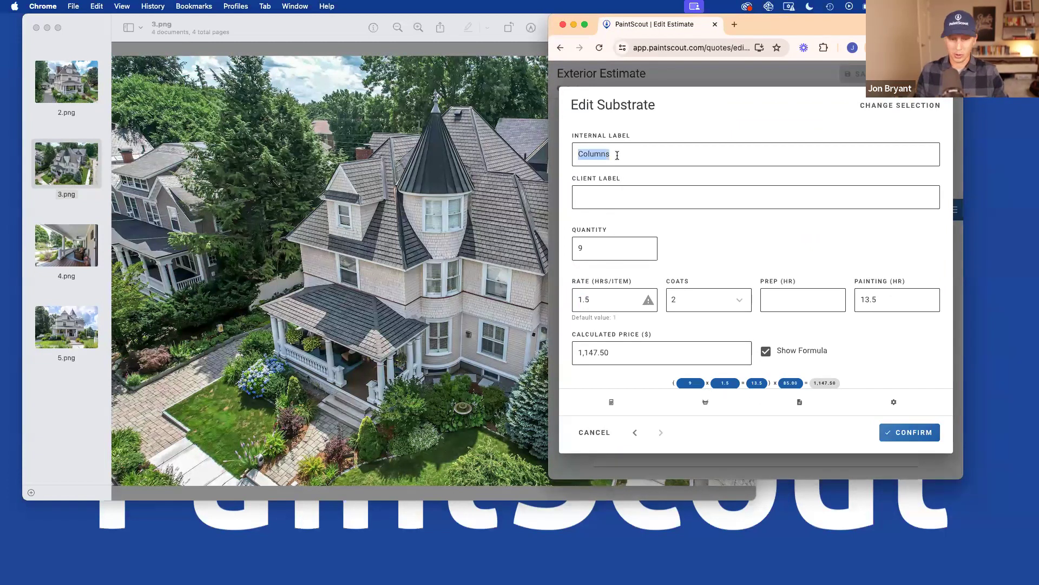
click(609, 191)
key(super+v)
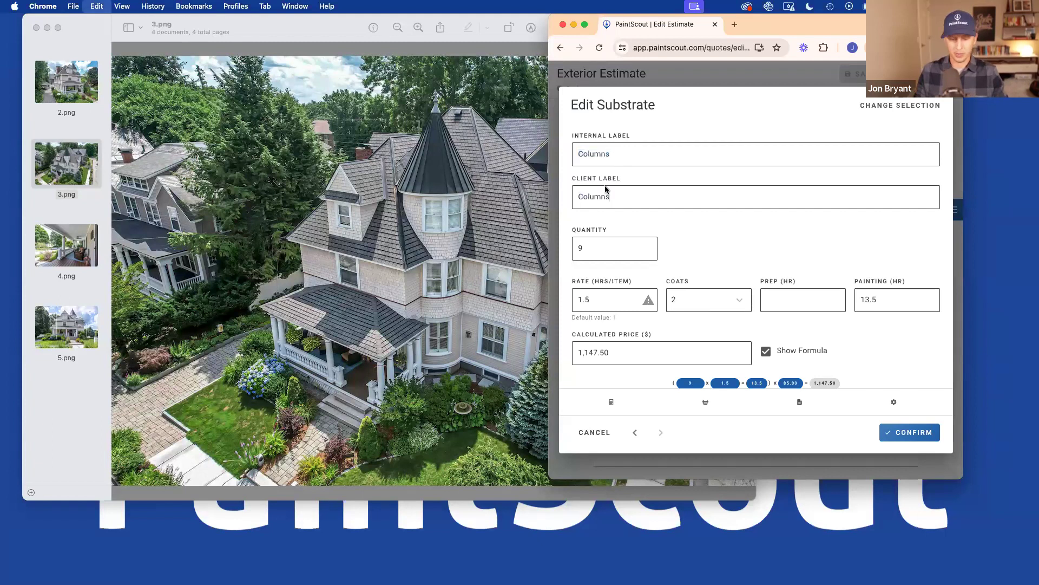
click(578, 153)
text(2 colo)
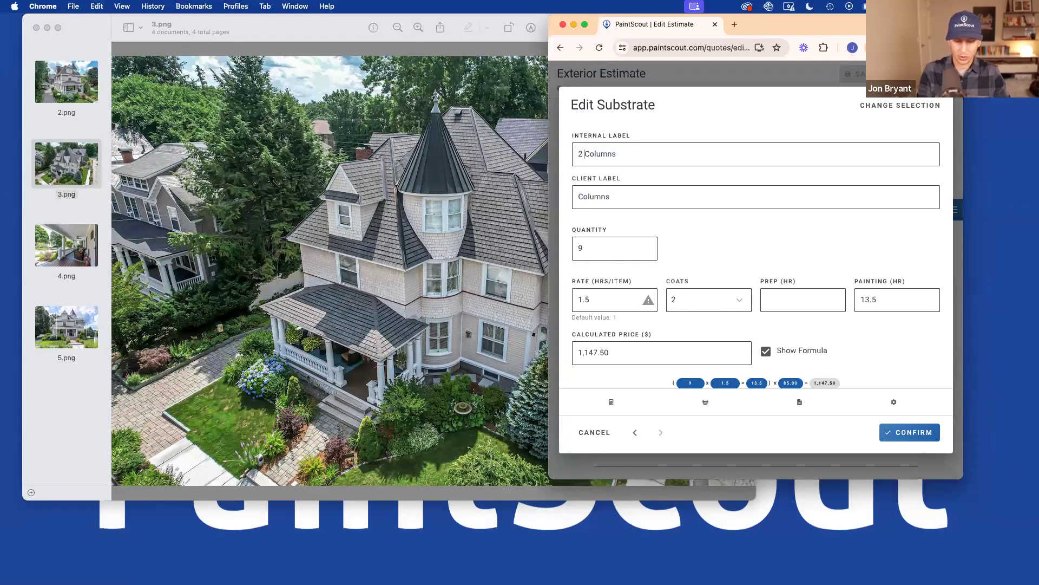
text(r)
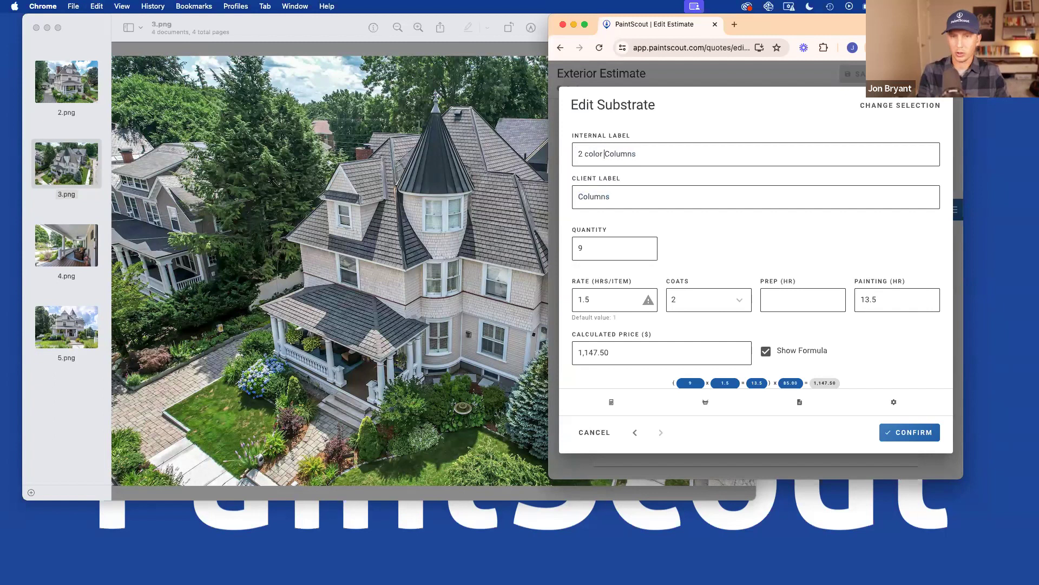
click(895, 436)
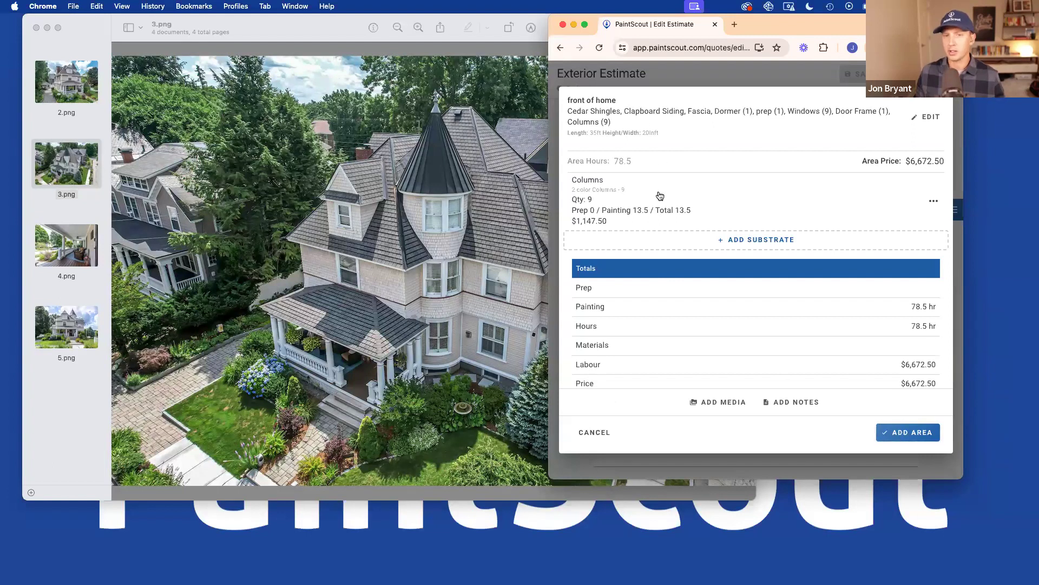
Review the porch photo 4.png and the front photo 5.png for trim on the front of home
scroll(661, 196, up, 3)
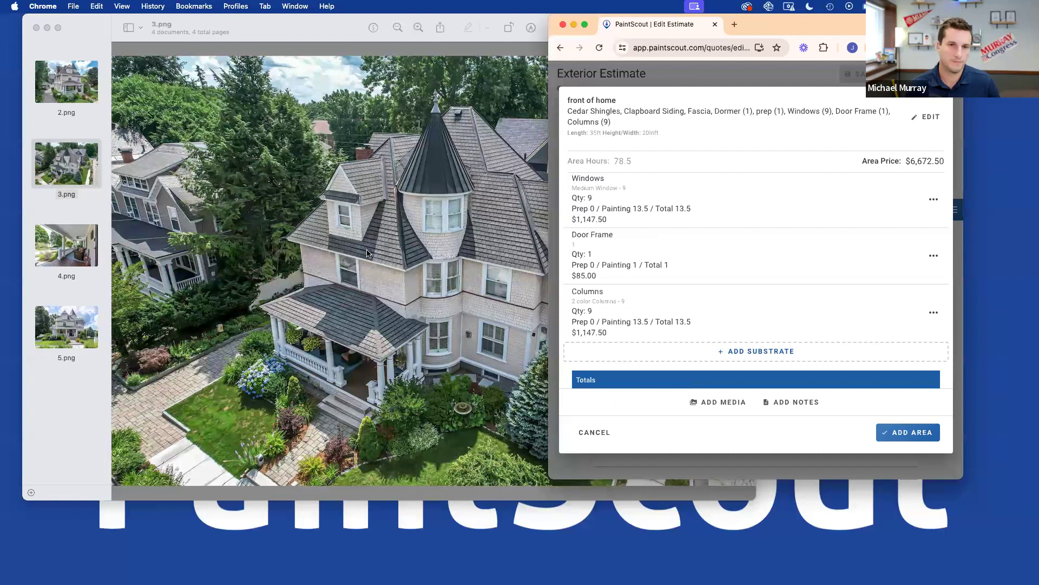
super+click(72, 75)
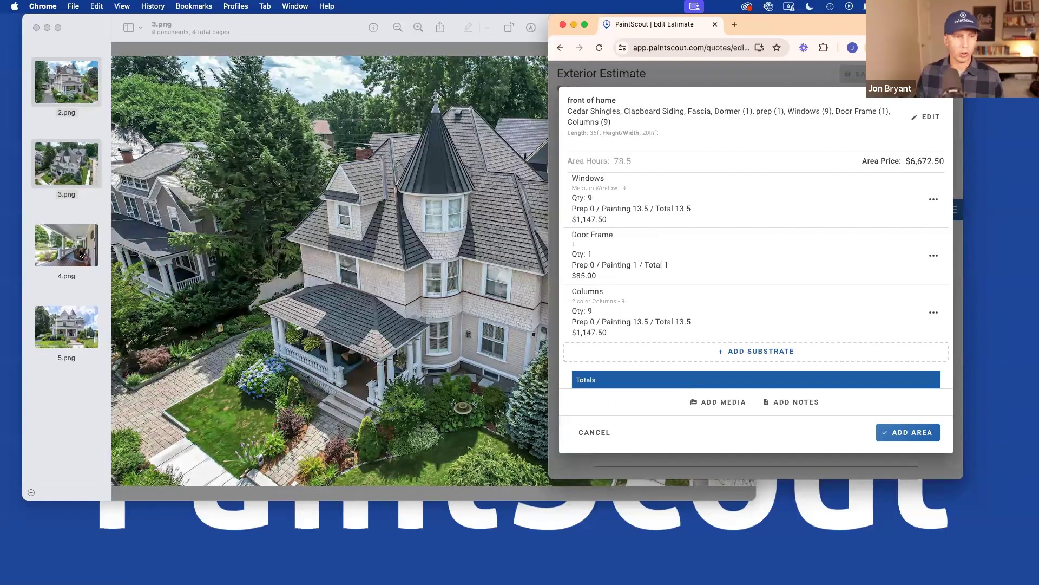
click(81, 251)
super+click(66, 326)
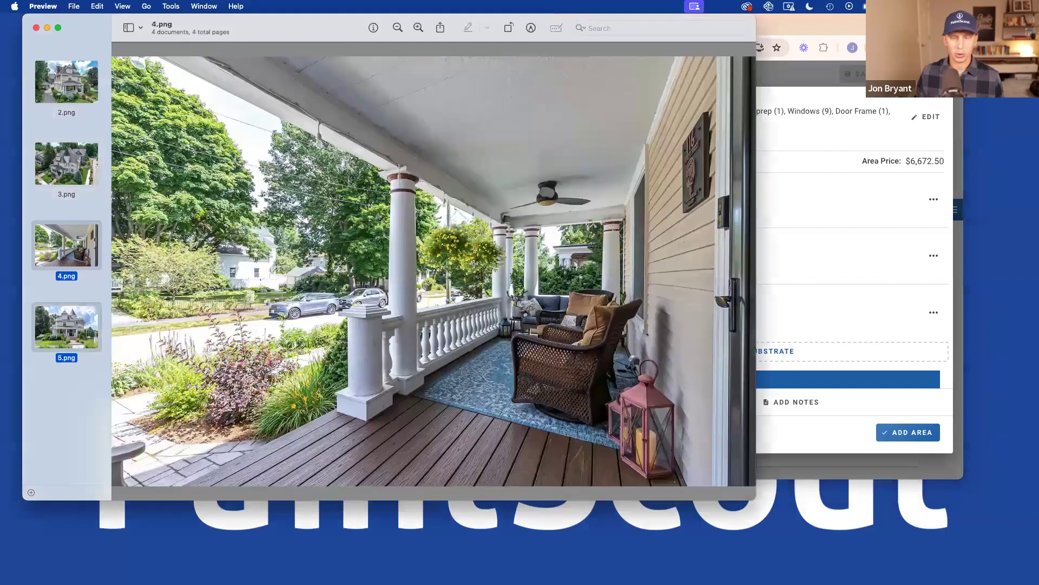
key(Down)
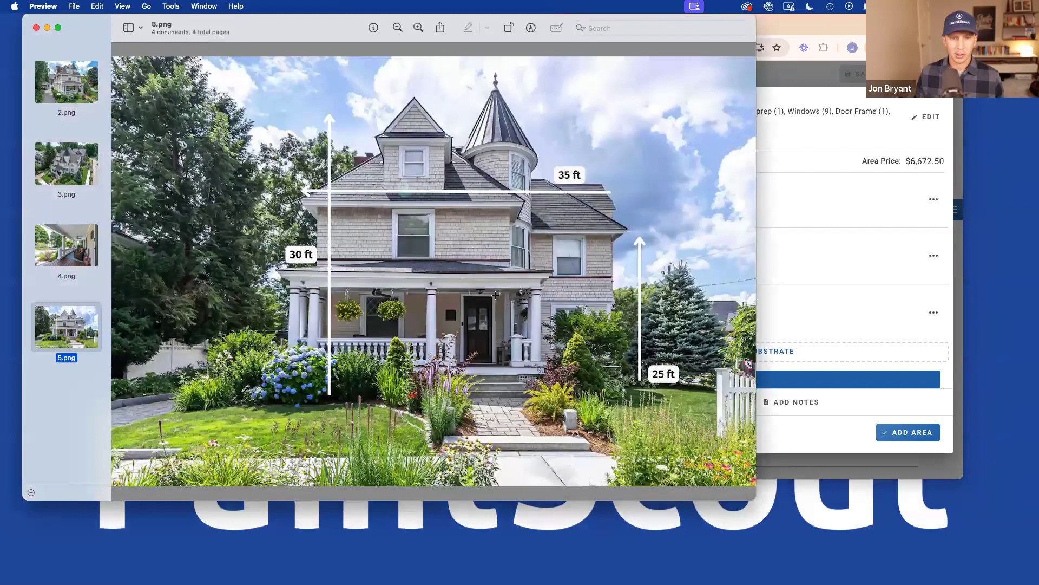
Add Railings from the Misc. Trim category to the front of home area
click(804, 318)
click(733, 350)
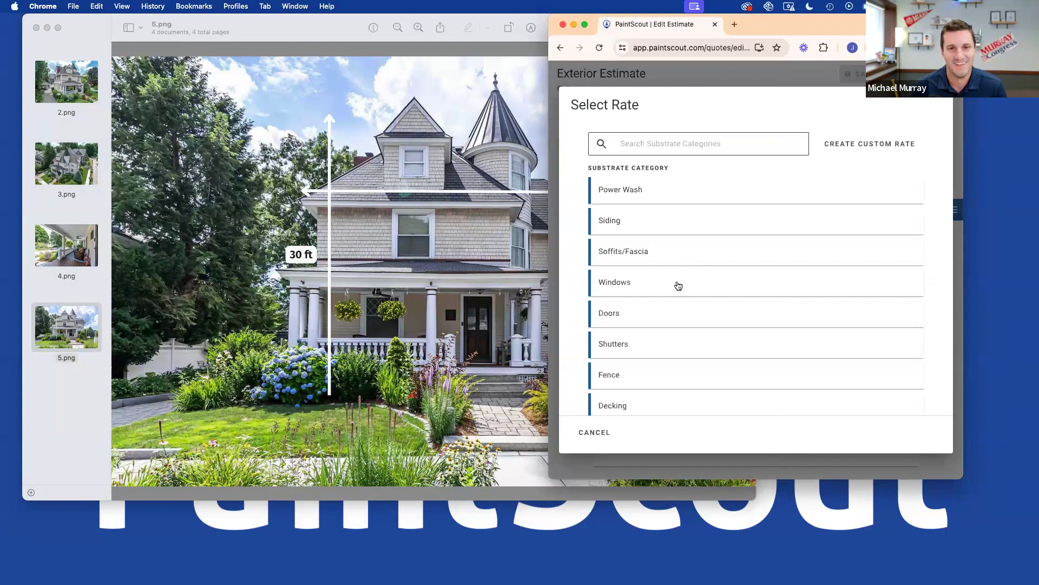
scroll(678, 285, down, 4)
scroll(640, 337, up, 3)
scroll(672, 330, down, 1)
click(642, 372)
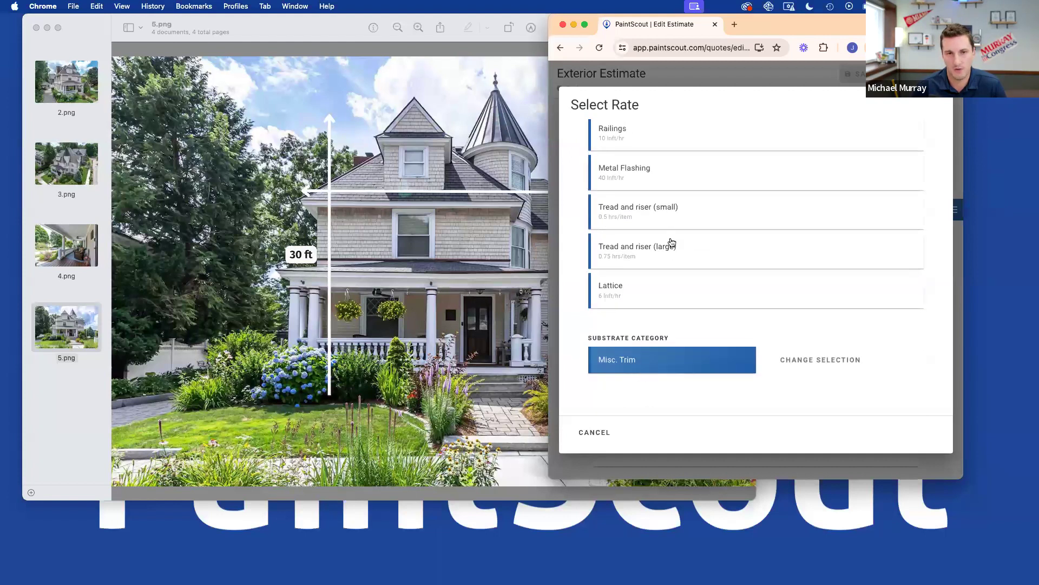
scroll(653, 234, up, 2)
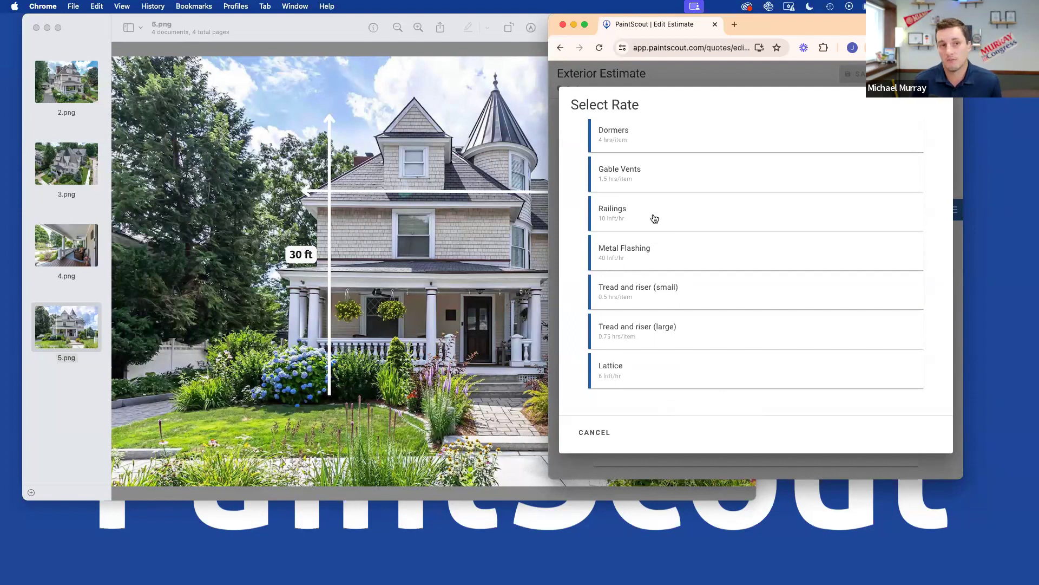
scroll(654, 218, up, 3)
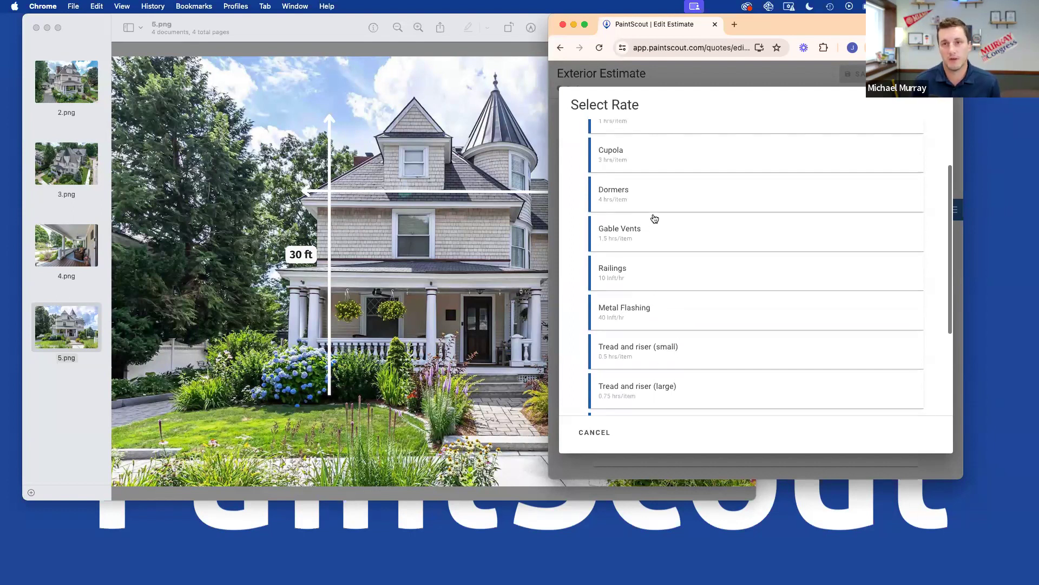
scroll(655, 218, down, 2)
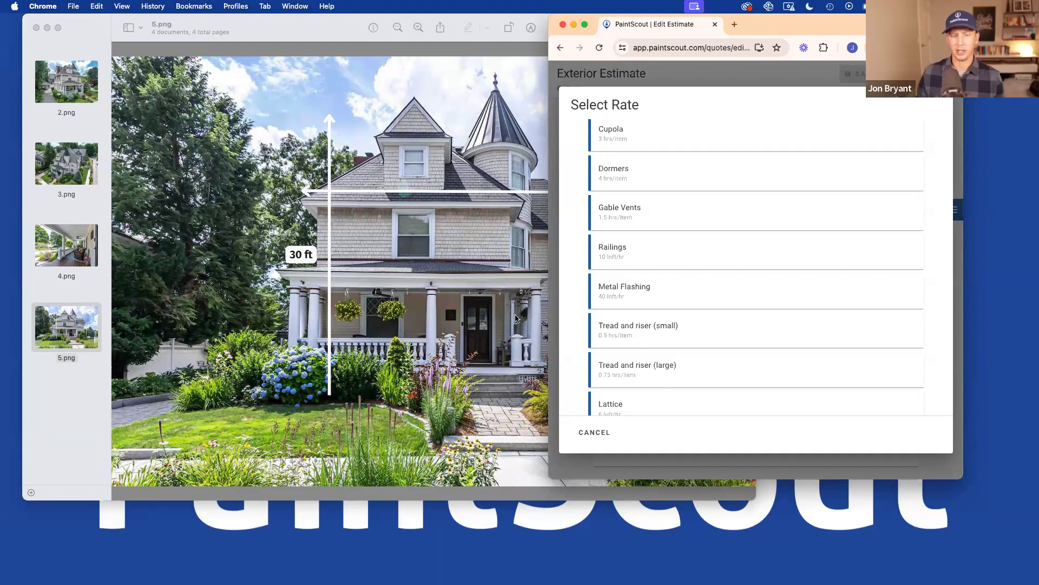
click(627, 252)
scroll(626, 252, down, 3)
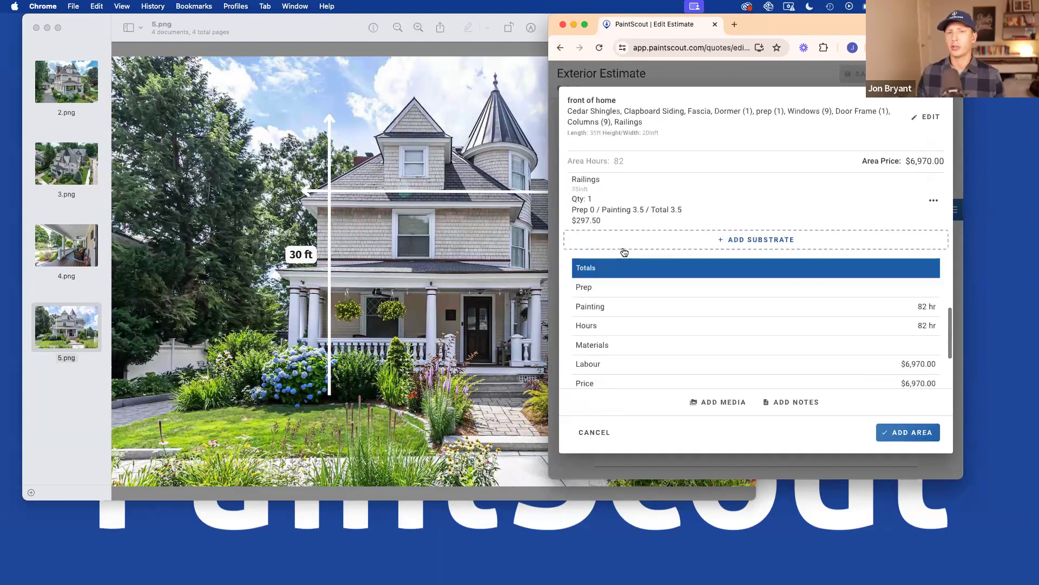
Open the Railings substrate for editing and set its length to 40 ft
scroll(664, 238, up, 1)
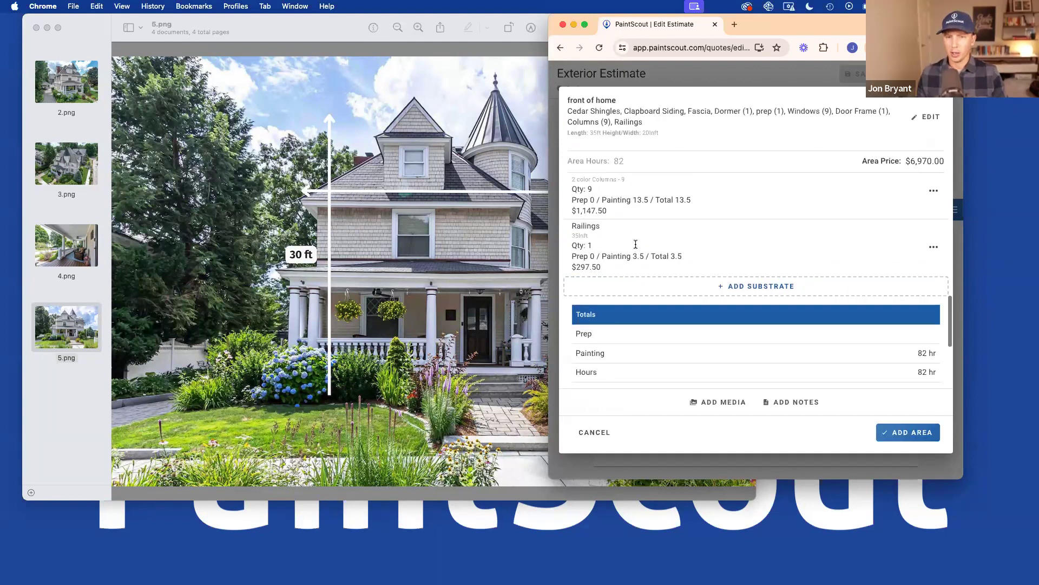
click(636, 242)
double_click(605, 246)
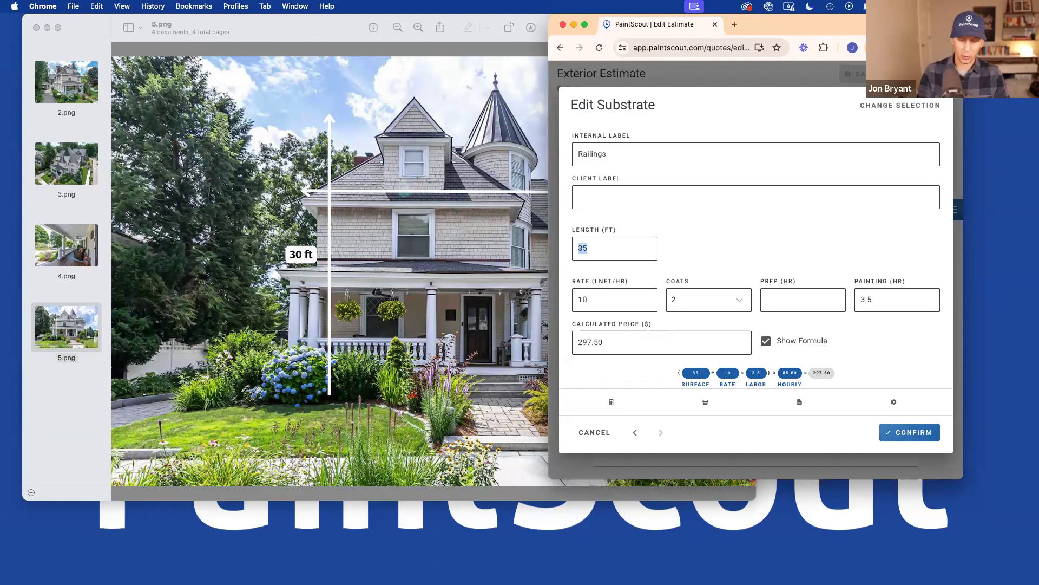
text(40)
scroll(737, 258, down, 1)
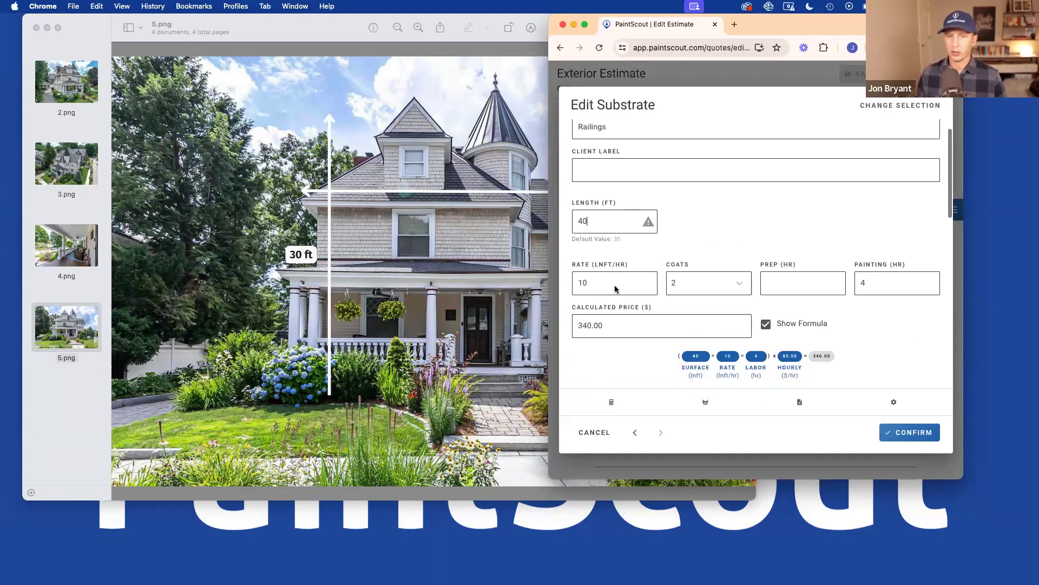
Set the Railings rate to 5 lnft/hr, lower it to 4 lnft/hr, and confirm the substrate
double_click(600, 287)
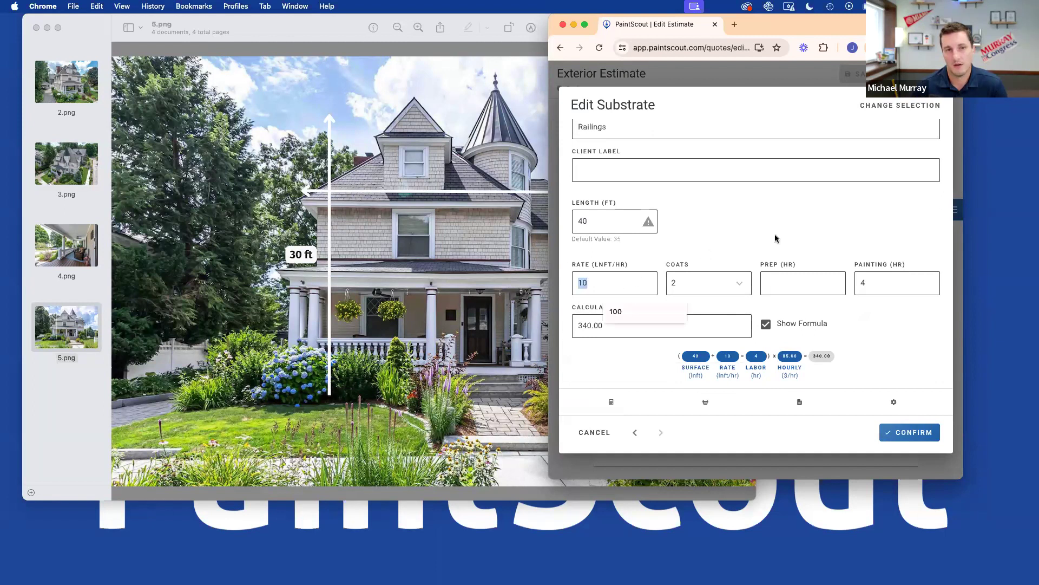
scroll(803, 219, down, 2)
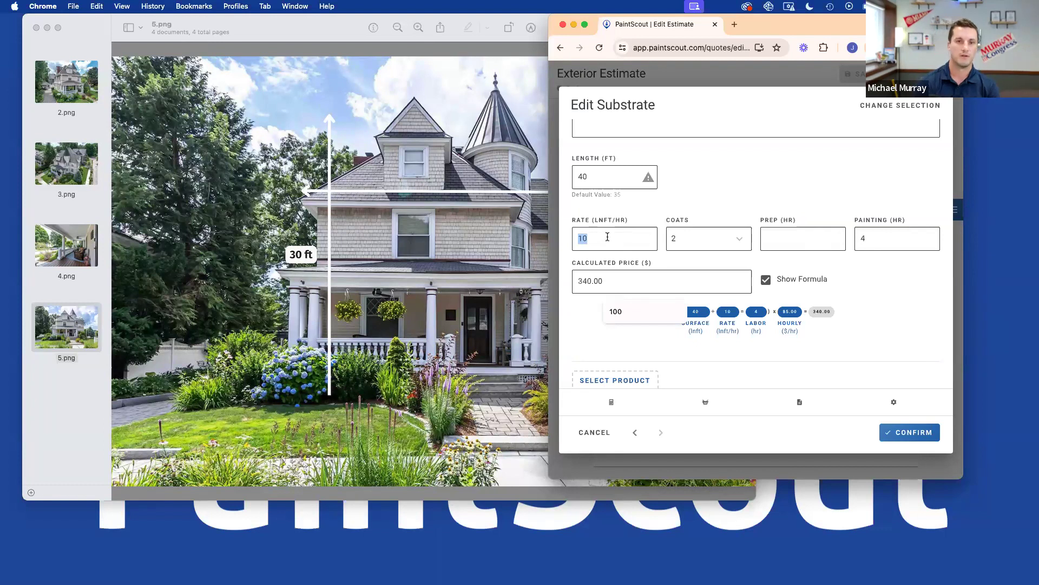
text(5)
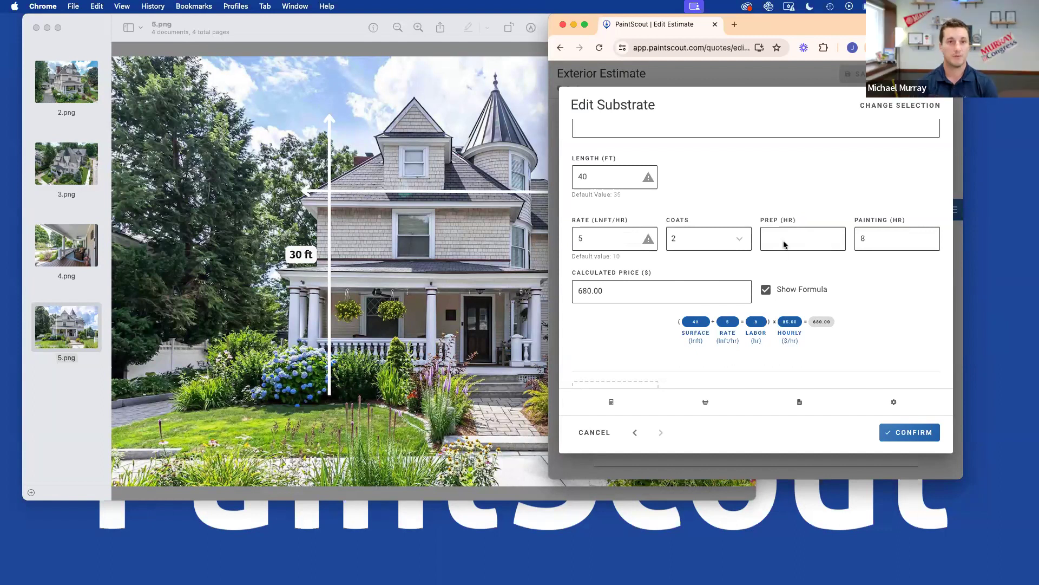
click(603, 242)
key(BackSpace)
text(4)
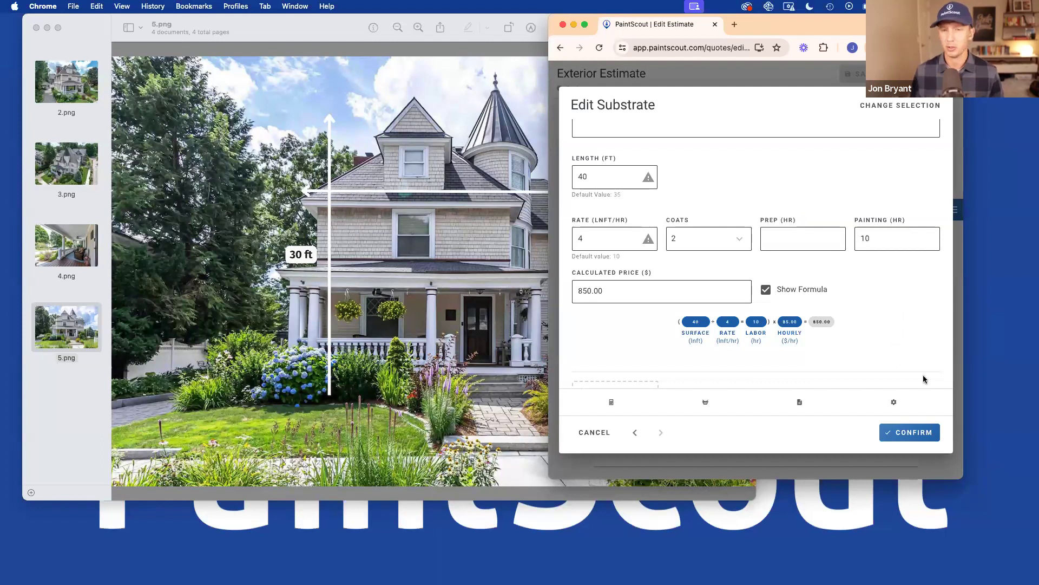
click(912, 432)
Review the front of home substrates and add the completed area to the estimate
scroll(777, 246, up, 5)
scroll(777, 246, up, 8)
scroll(777, 247, up, 5)
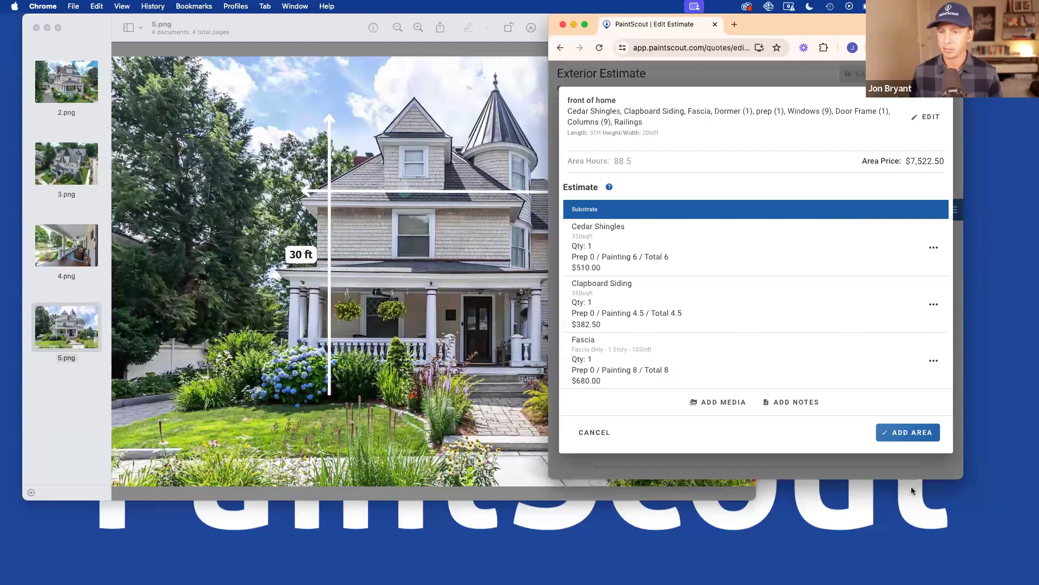
click(901, 432)
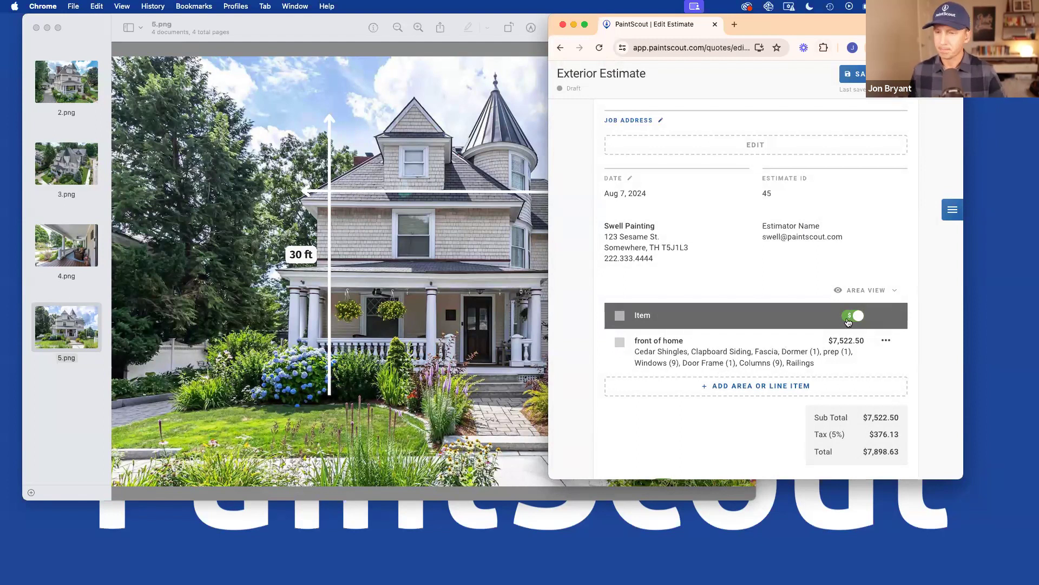
Duplicate the front of home area in the estimate and open the copy
scroll(712, 322, down, 1)
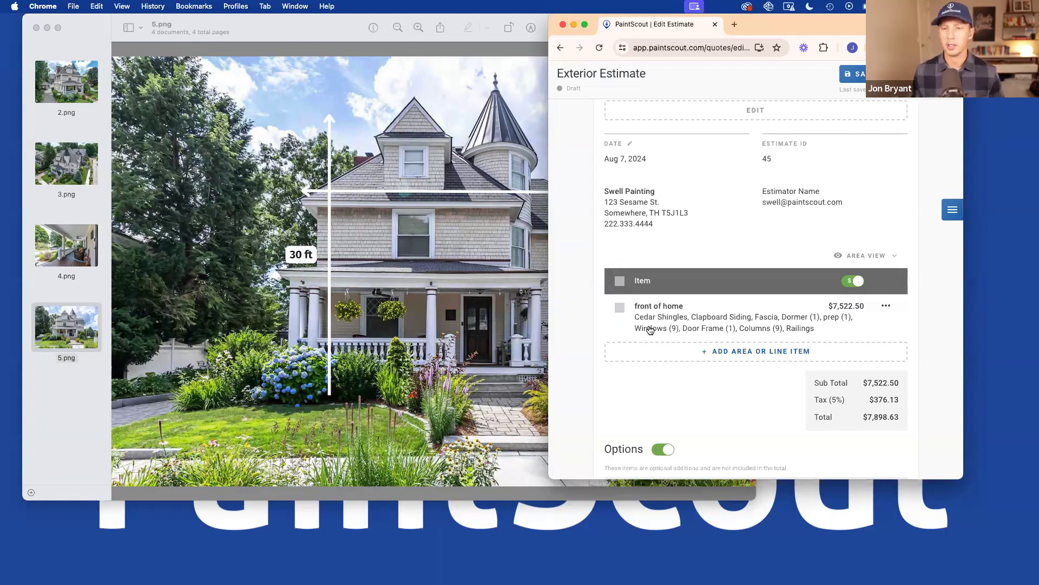
click(620, 307)
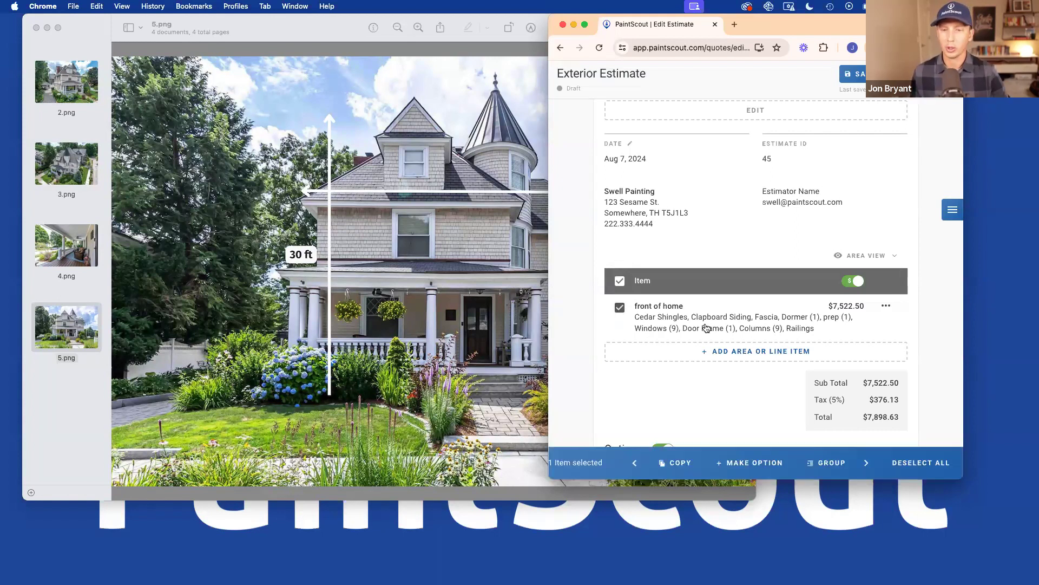
click(695, 459)
click(650, 353)
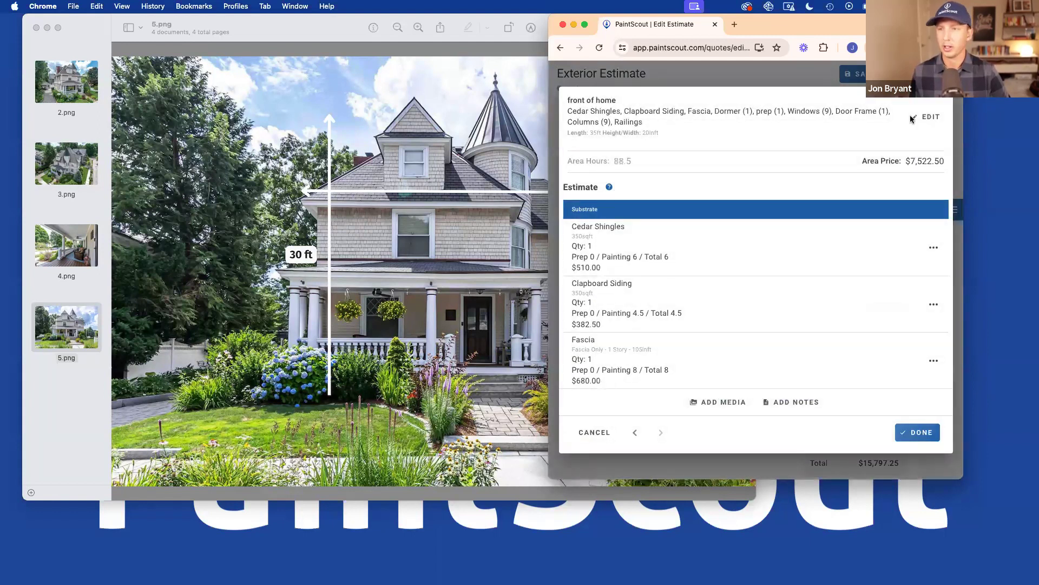
Rename the copied area as "Left side of home" and save it to the estimate
click(928, 117)
mouse_move(597, 210)
mouse_down()
mouse_move(628, 210)
mouse_move(577, 210)
mouse_up()
text(Left)
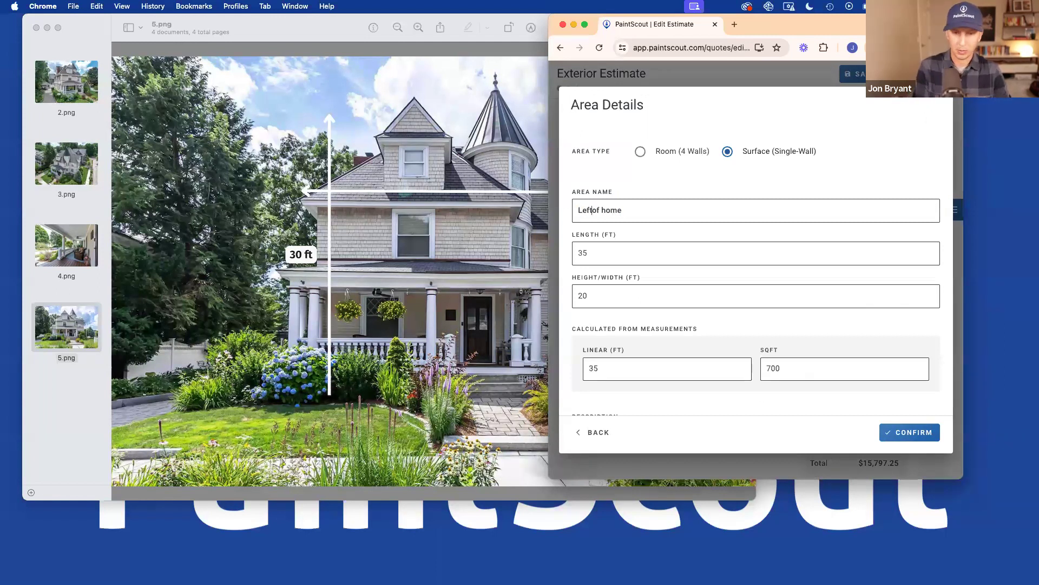
text(side)
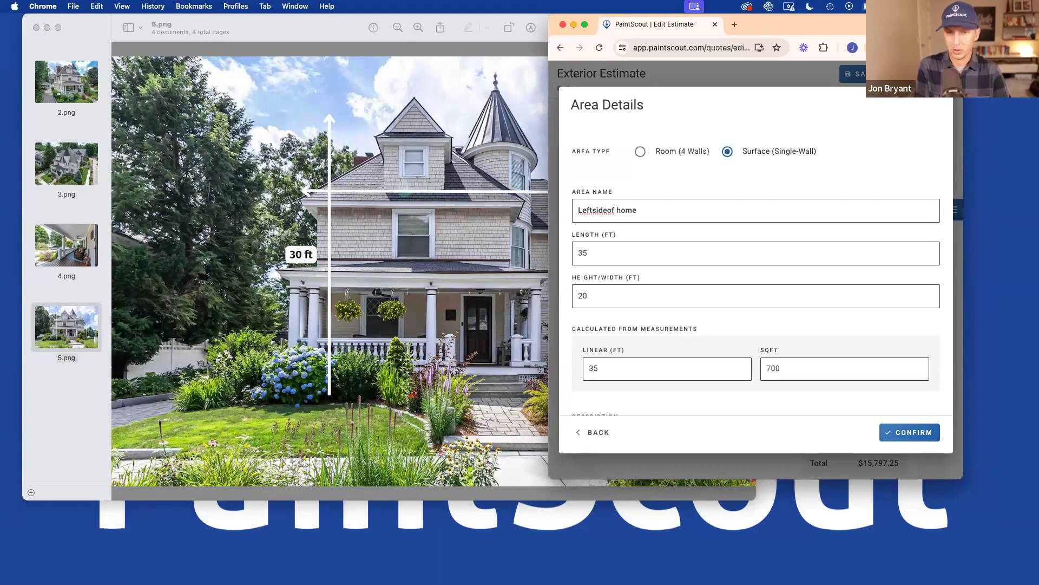
click(592, 210)
click(608, 210)
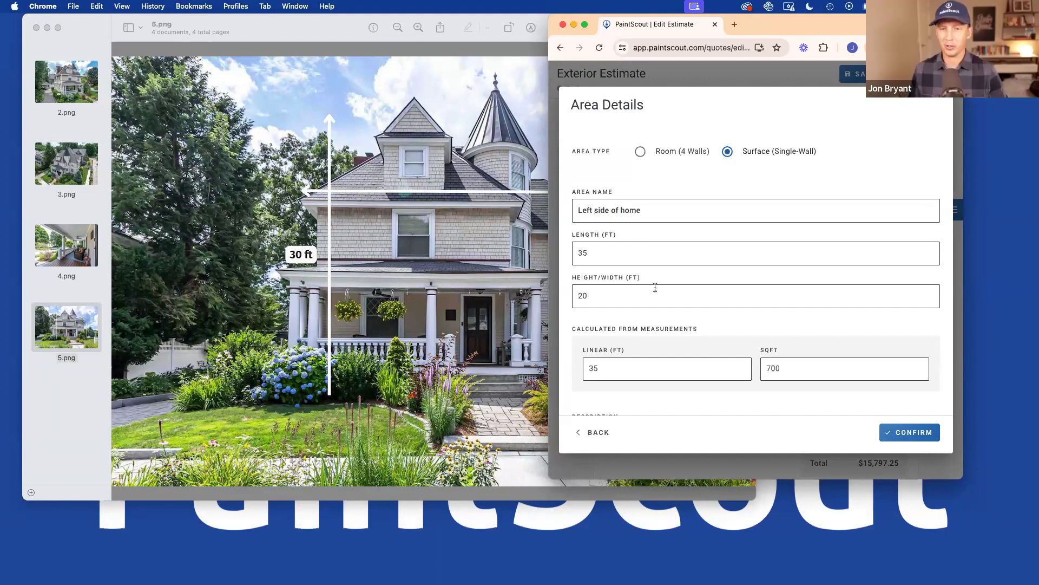
click(913, 433)
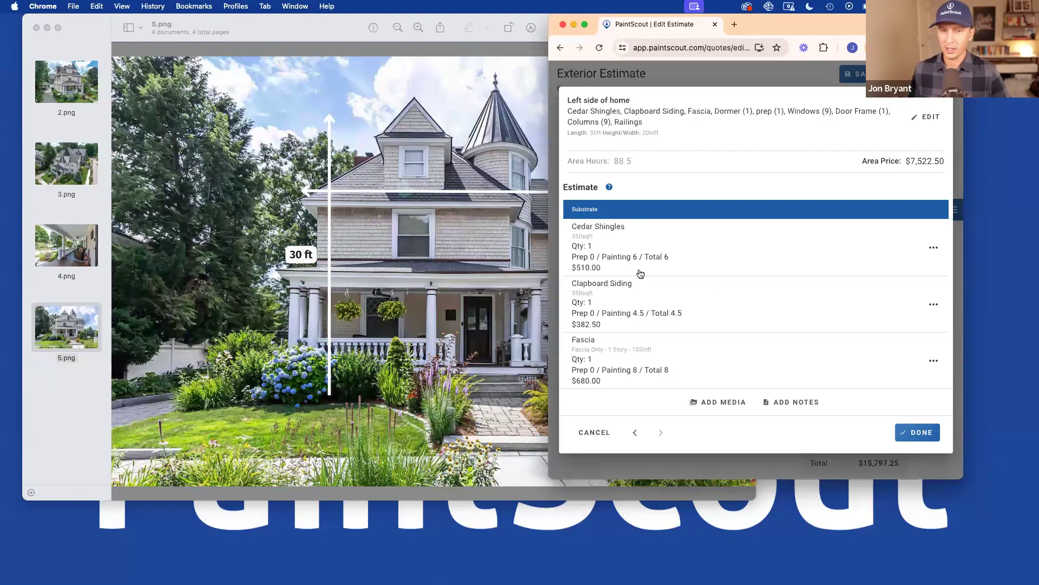
click(929, 433)
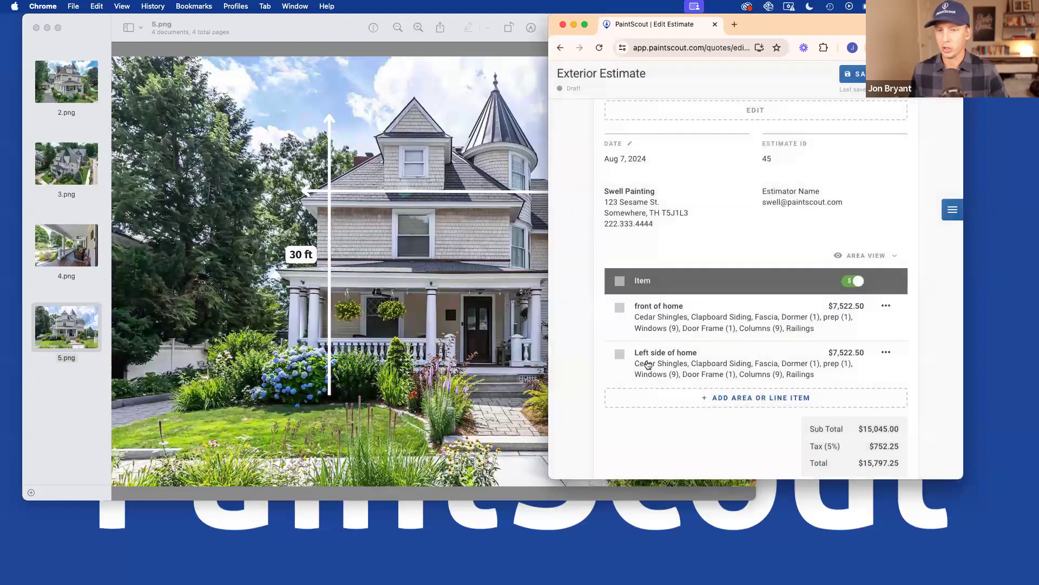
Duplicate the Left side of home area and open the new copy
click(620, 354)
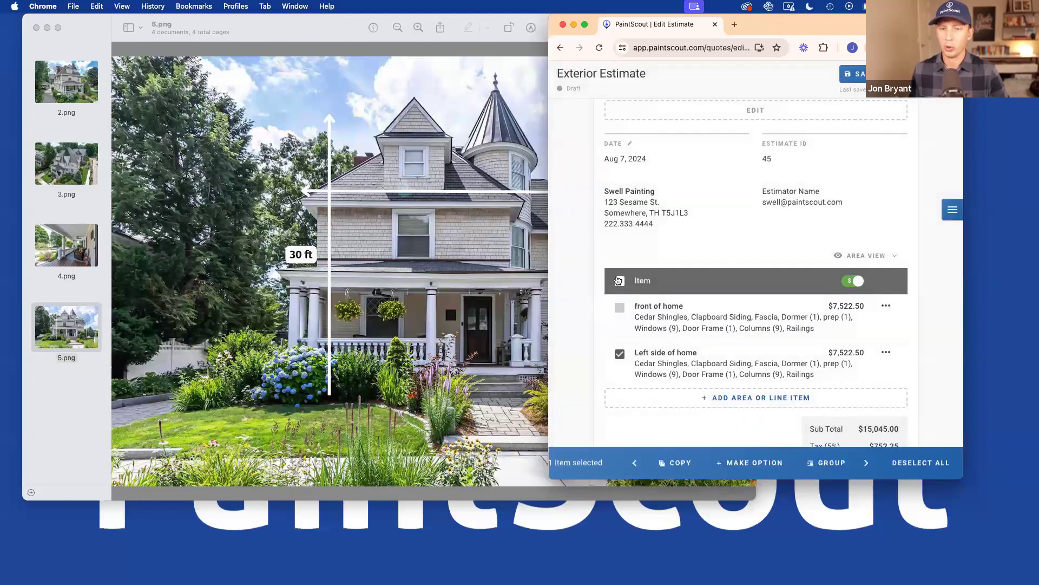
click(665, 463)
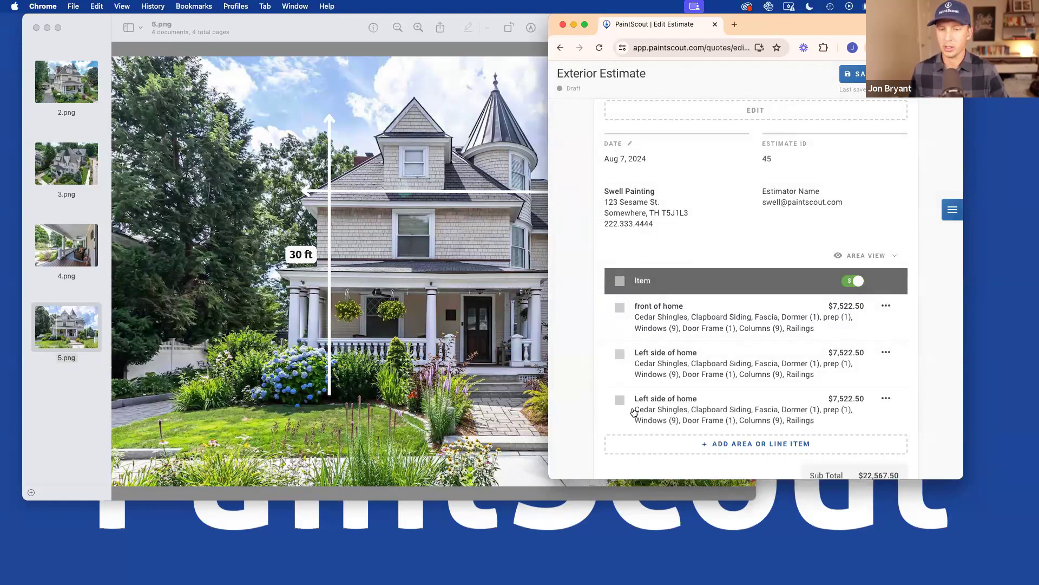
click(649, 396)
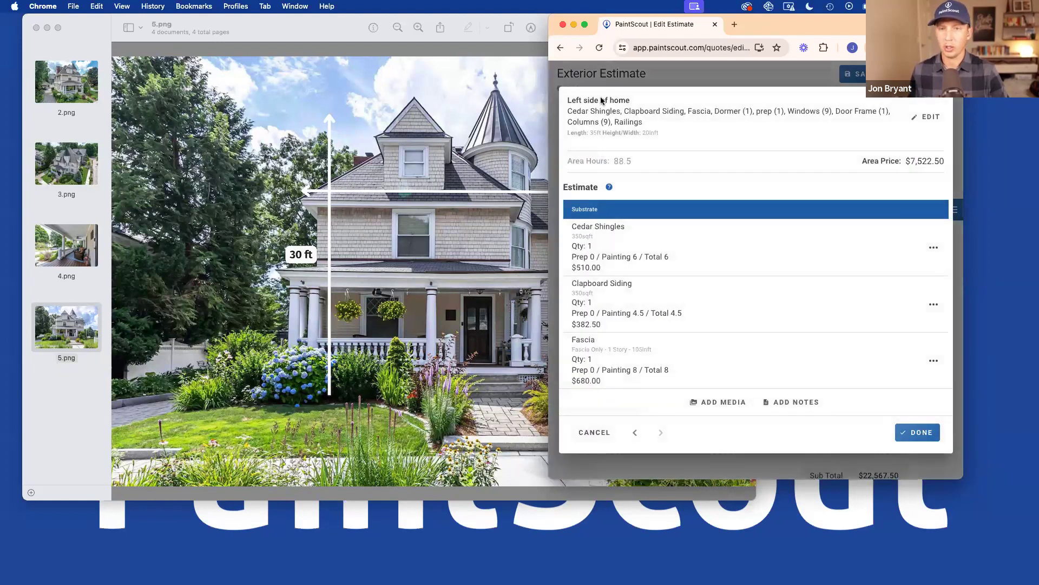
Rename the newly copied area as "Right side of home", confirm its area details, and consult the house photos
click(927, 117)
drag(593, 213, 574, 213)
text(R)
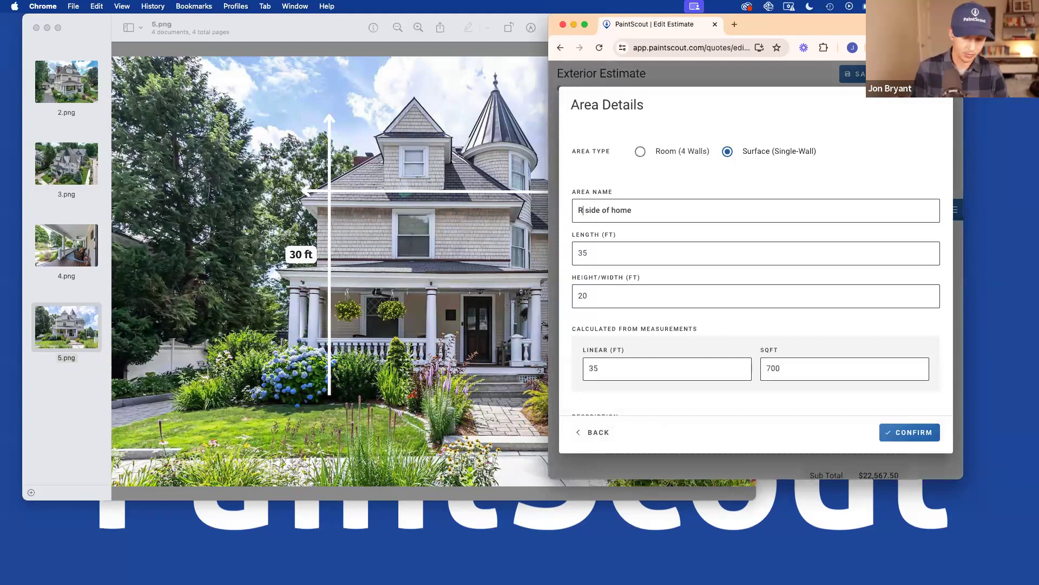
text(ight side)
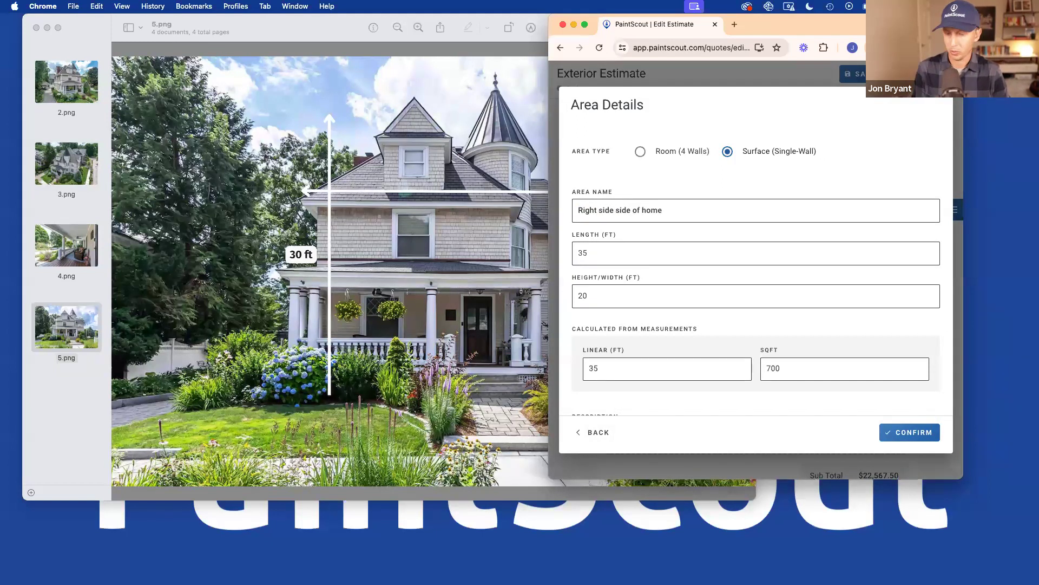
key(BackSpace)
key(BackSpace)
key(BackSpace)
key(BackSpace)
key(BackSpace)
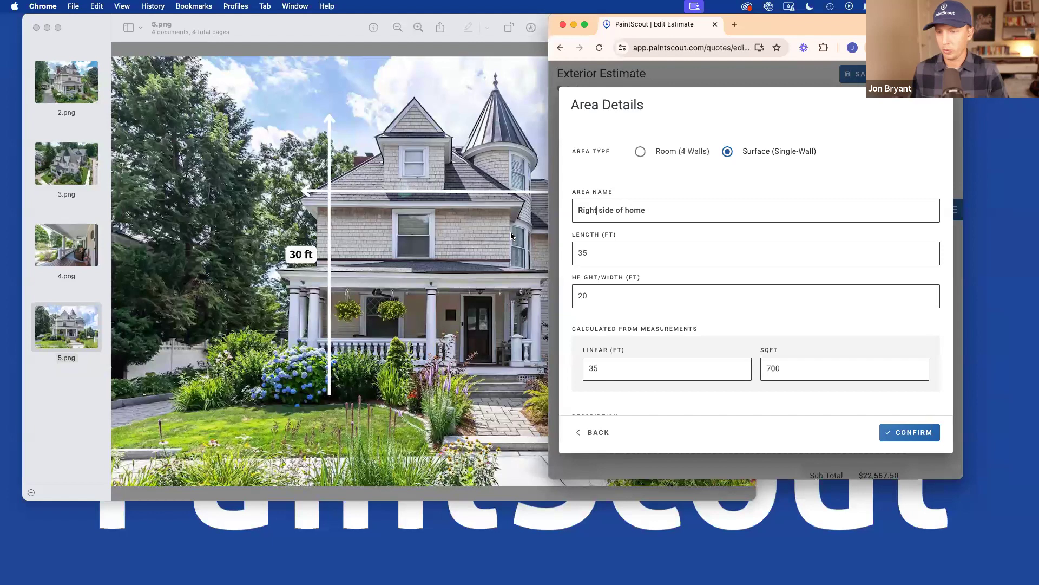
scroll(336, 197, up, 2)
click(910, 432)
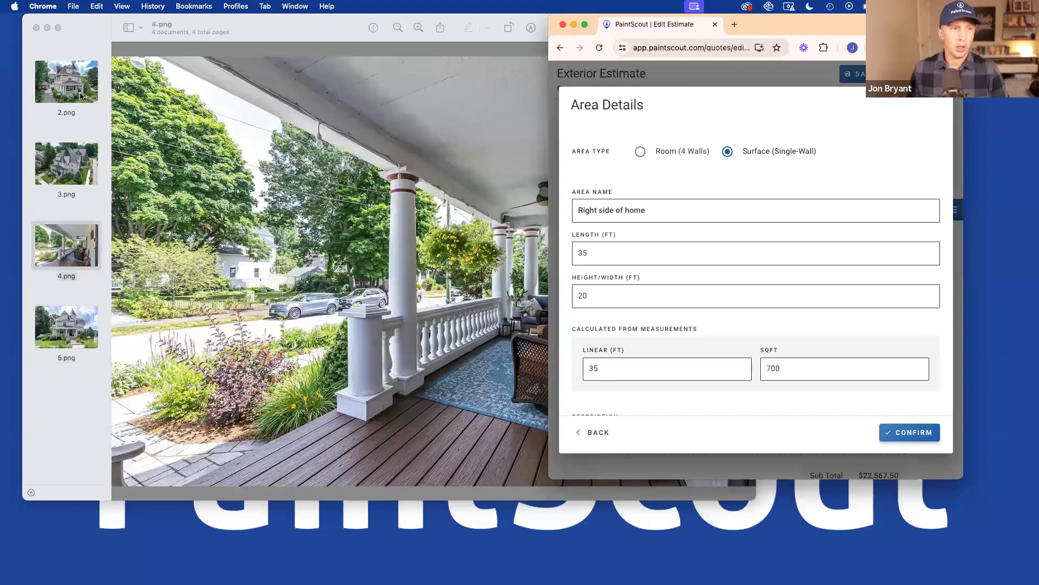
click(80, 95)
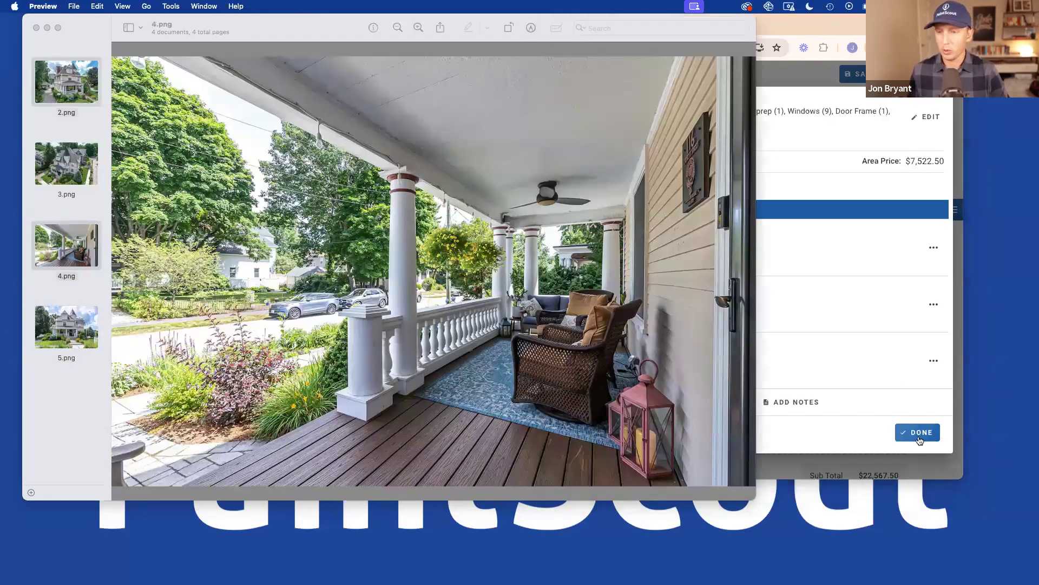
Save the Right side of home area to the estimate, and open the Left side of home area to check its substrates
click(897, 414)
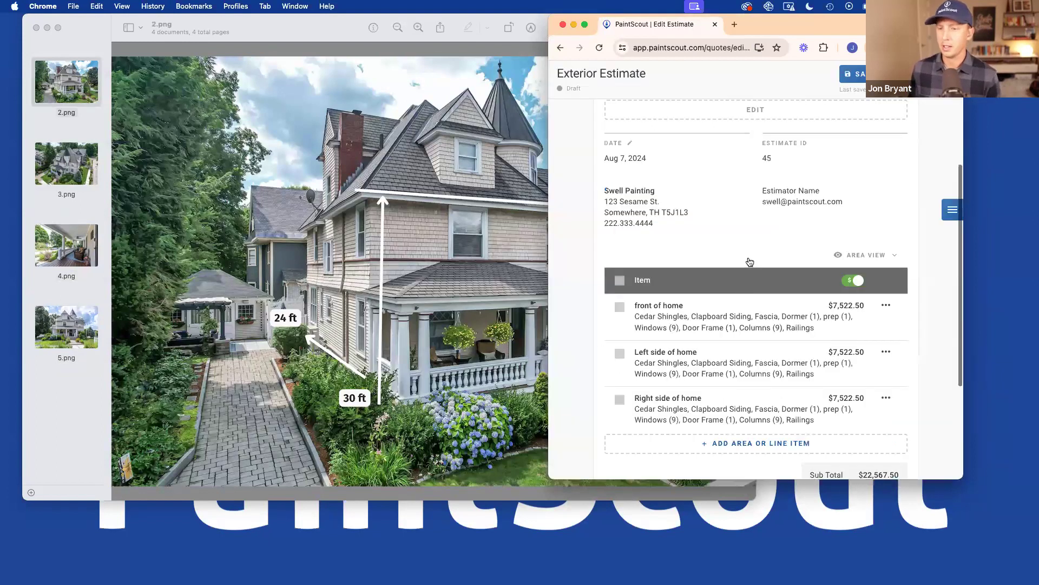
scroll(749, 262, down, 1)
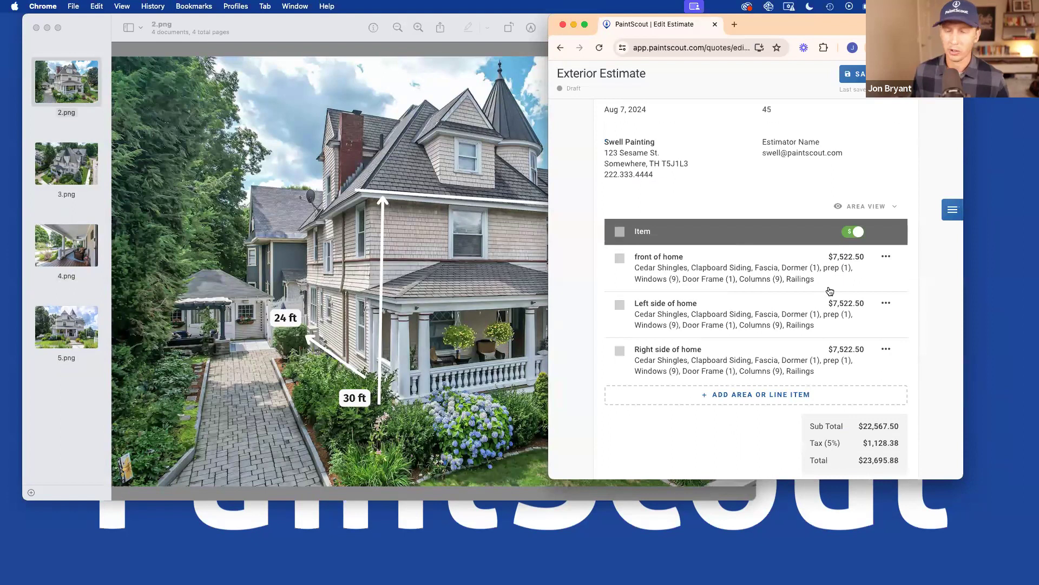
scroll(641, 238, down, 1)
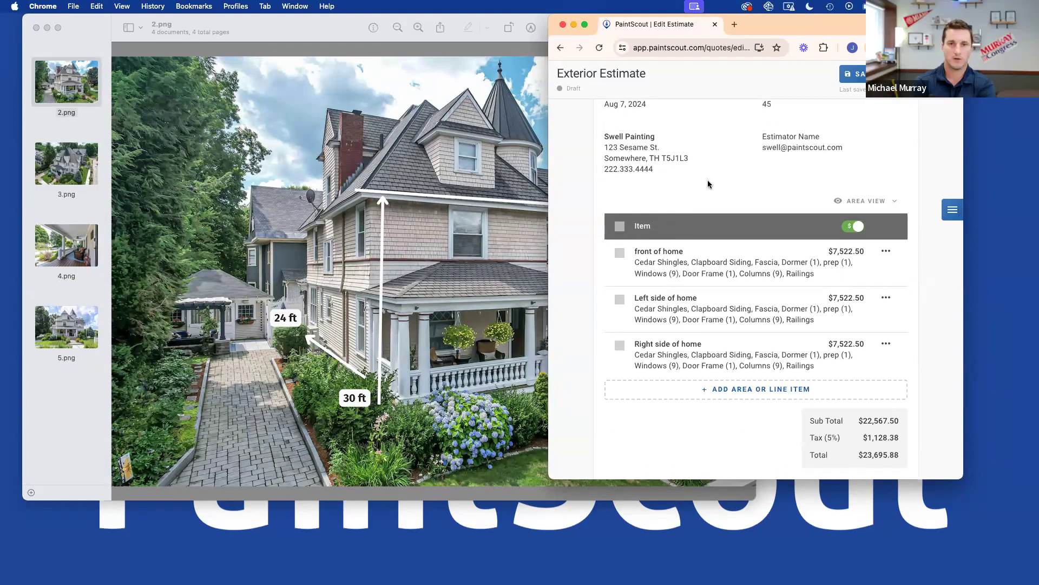
click(685, 309)
scroll(631, 226, down, 2)
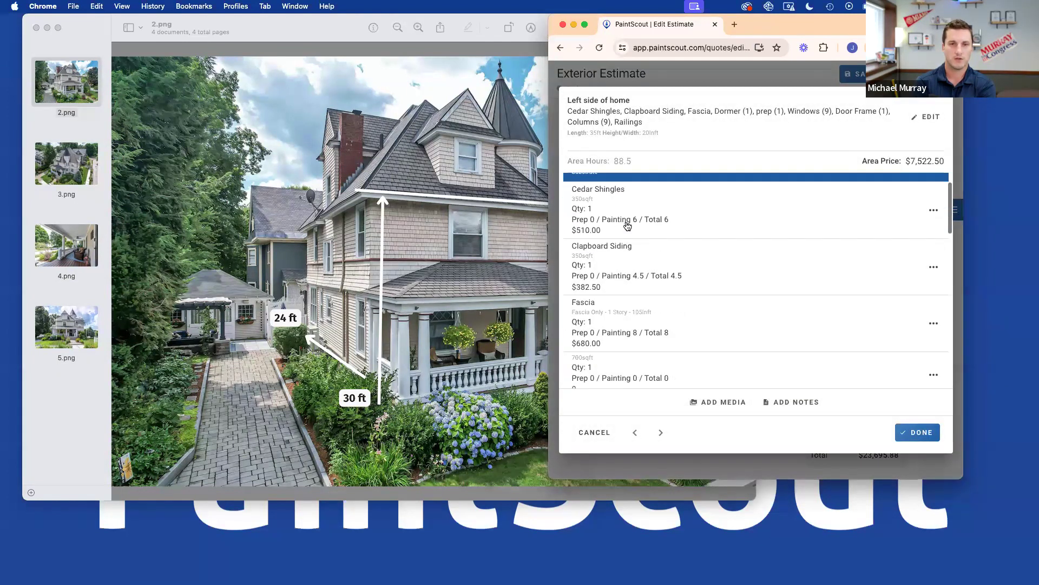
scroll(619, 237, down, 10)
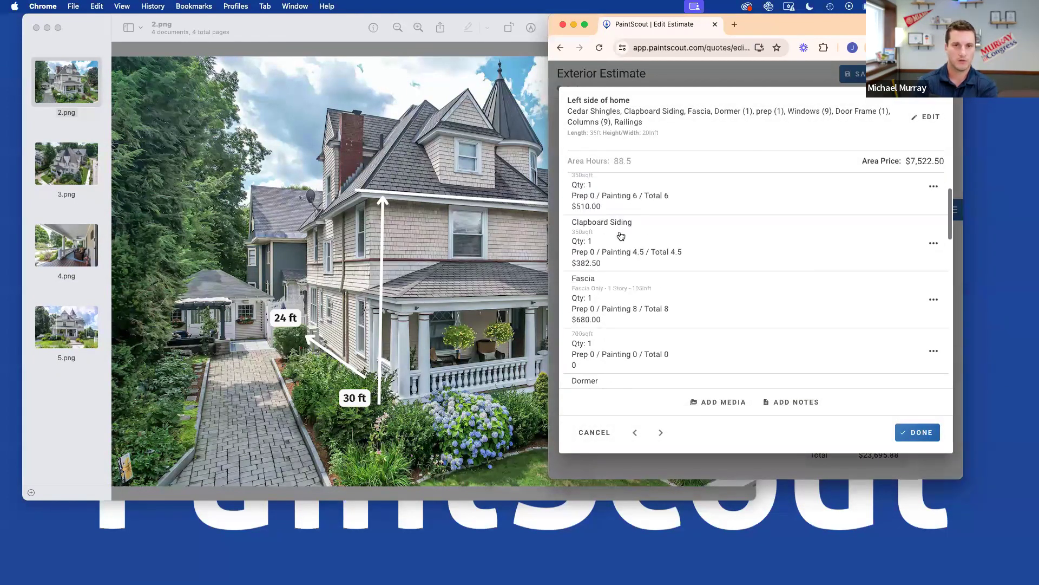
scroll(621, 236, up, 5)
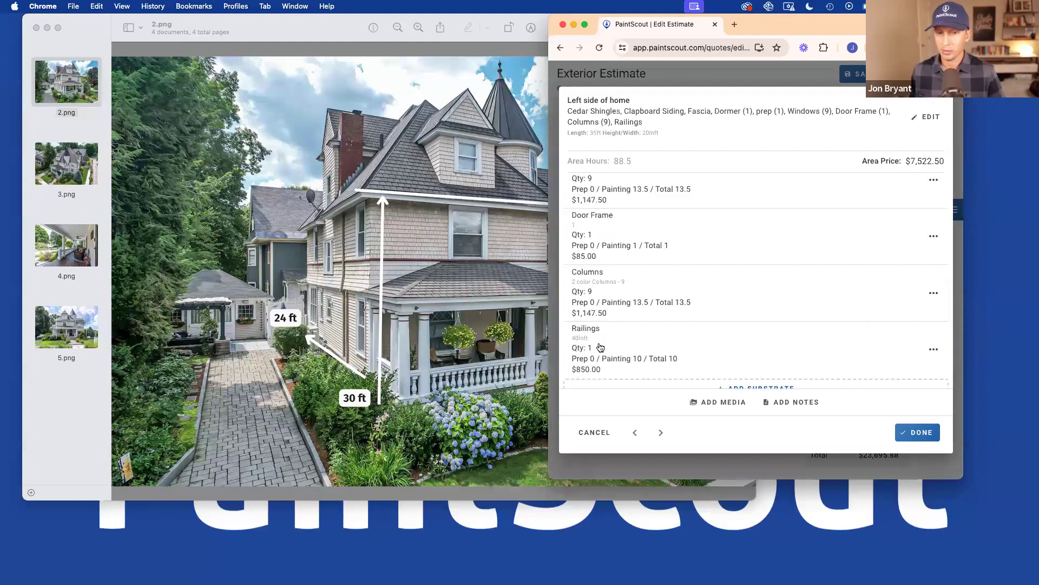
Archive the Railings, Door Frame and Columns substrates in the Left side of home area
click(932, 349)
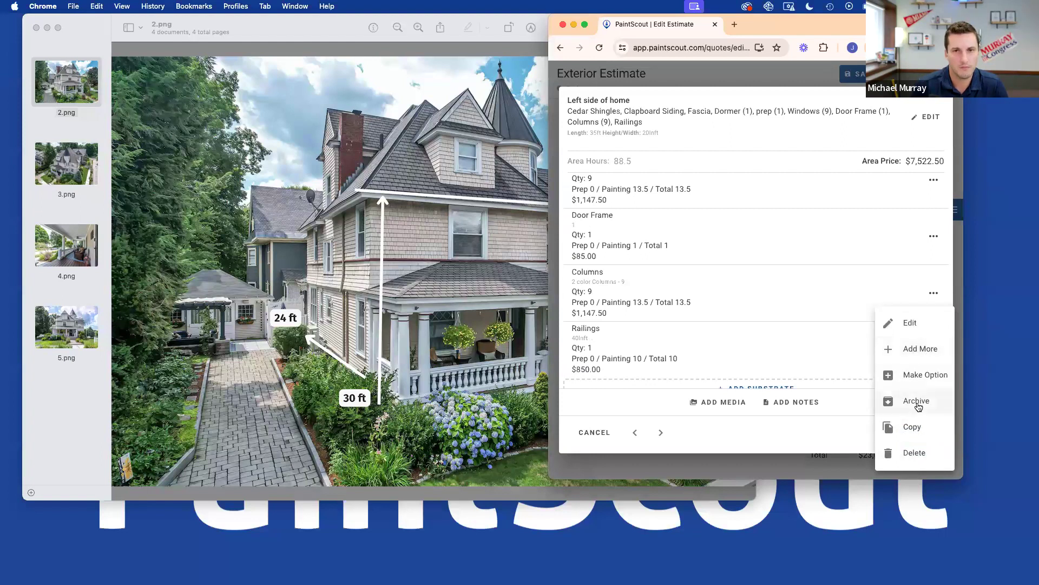
click(888, 401)
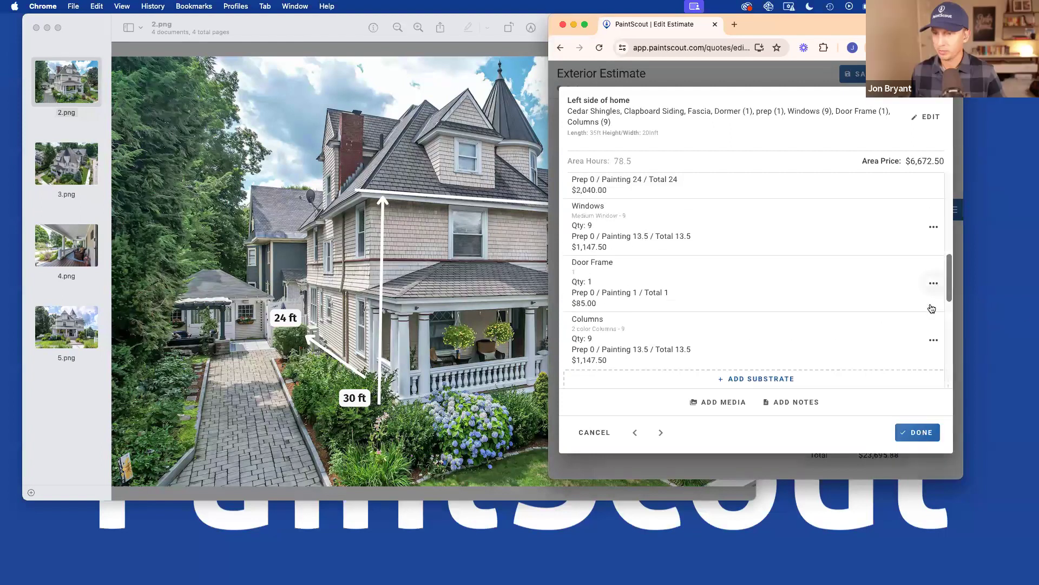
click(931, 340)
click(922, 362)
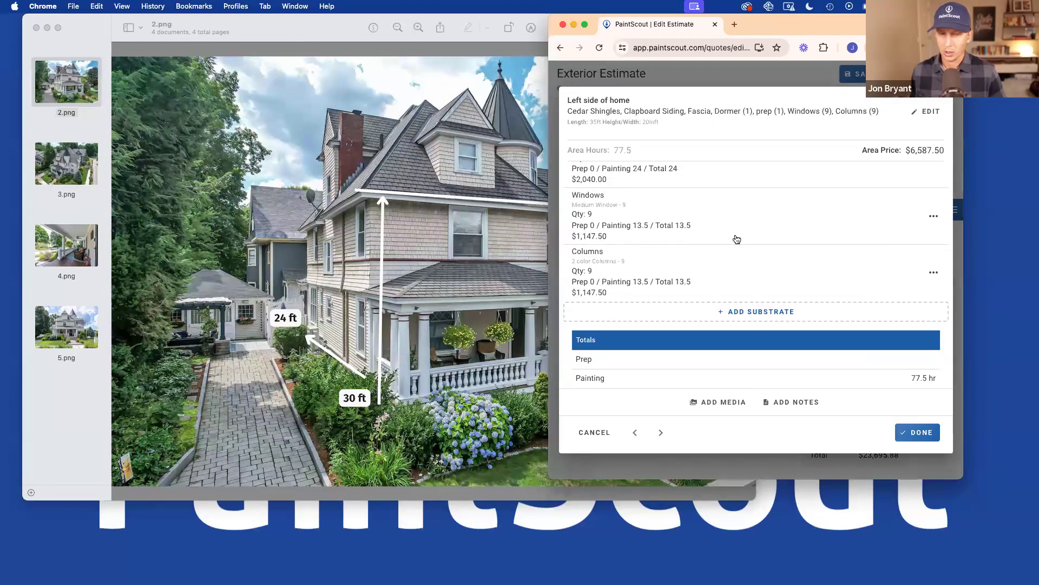
click(934, 320)
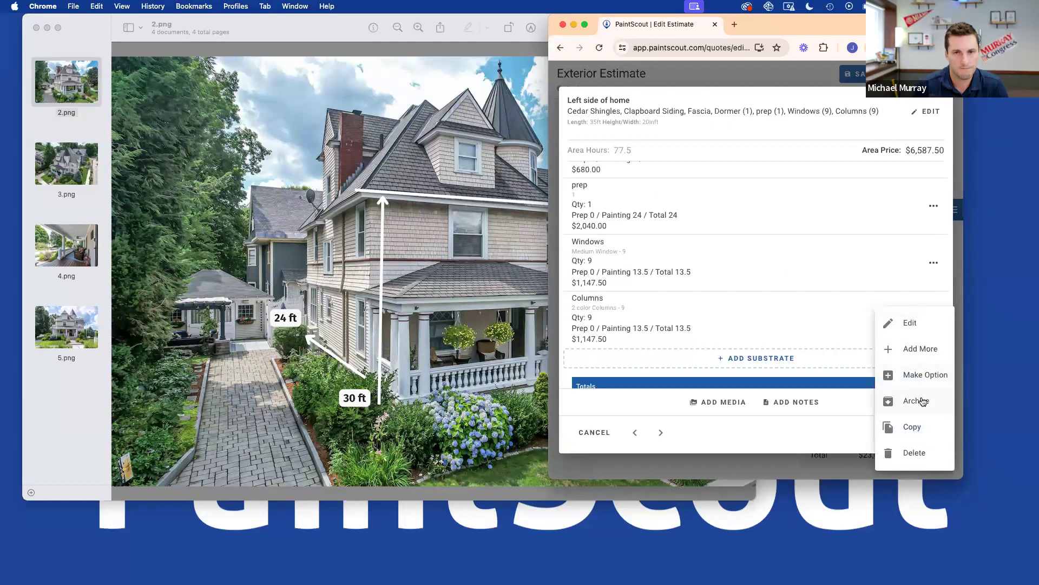
click(888, 399)
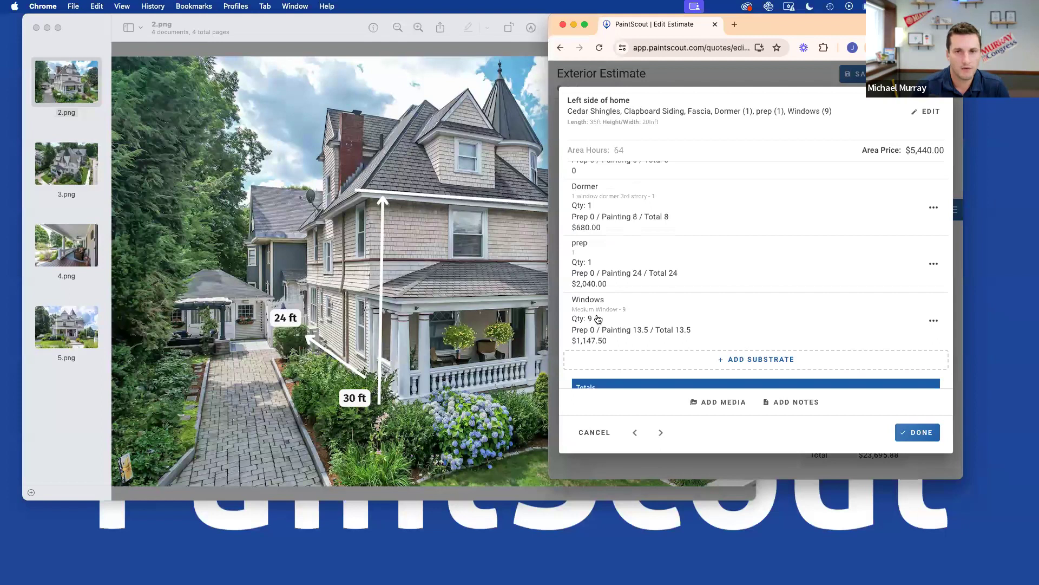
Set the Left side of home area's length to 24 ft and height to 20 ft, and confirm the area details
scroll(656, 314, up, 2)
scroll(657, 314, up, 2)
click(926, 111)
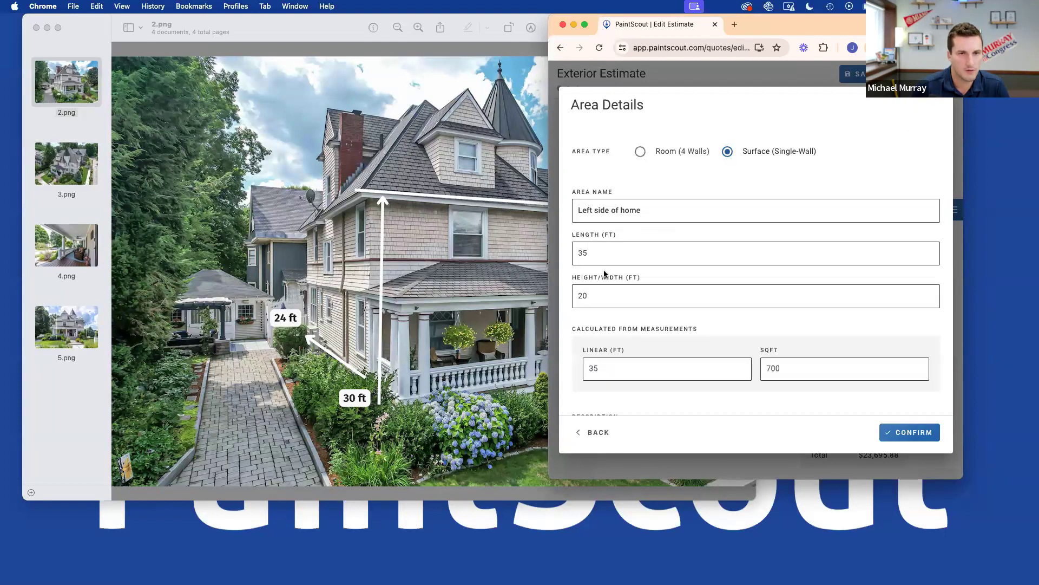
double_click(596, 253)
text(34)
key(BackSpace)
key(BackSpace)
text(24)
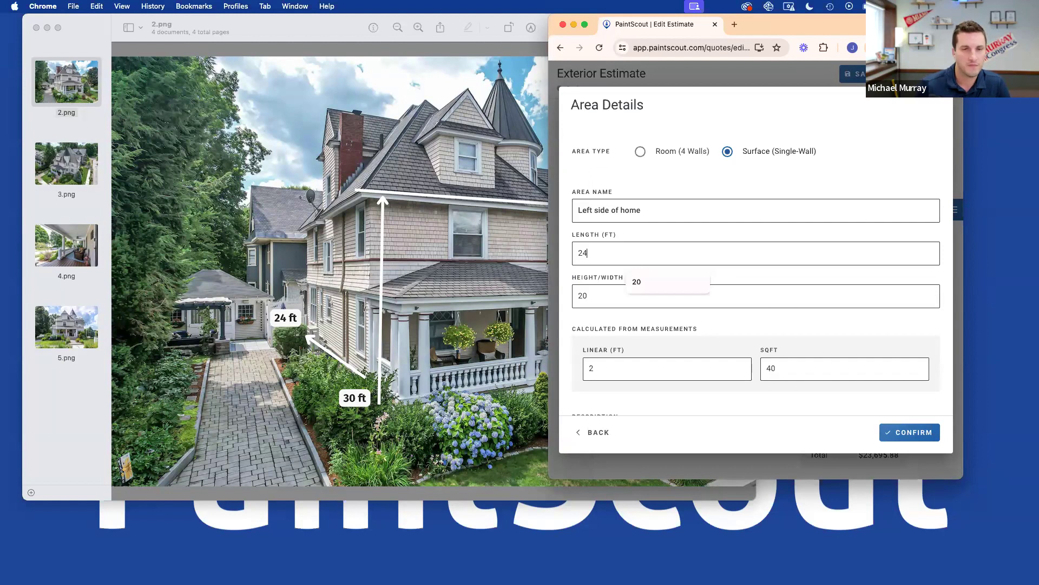
double_click(605, 293)
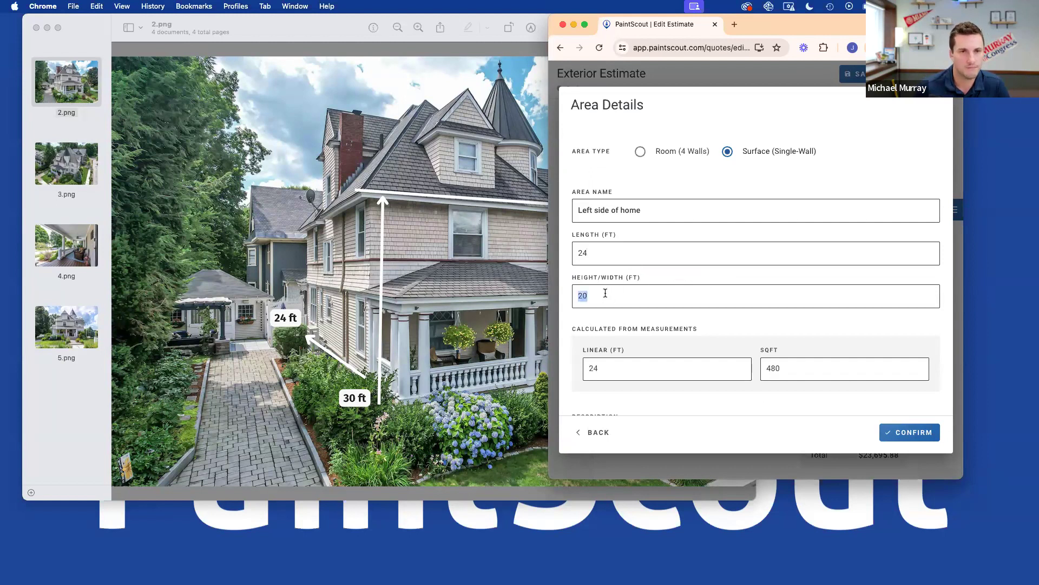
text(20)
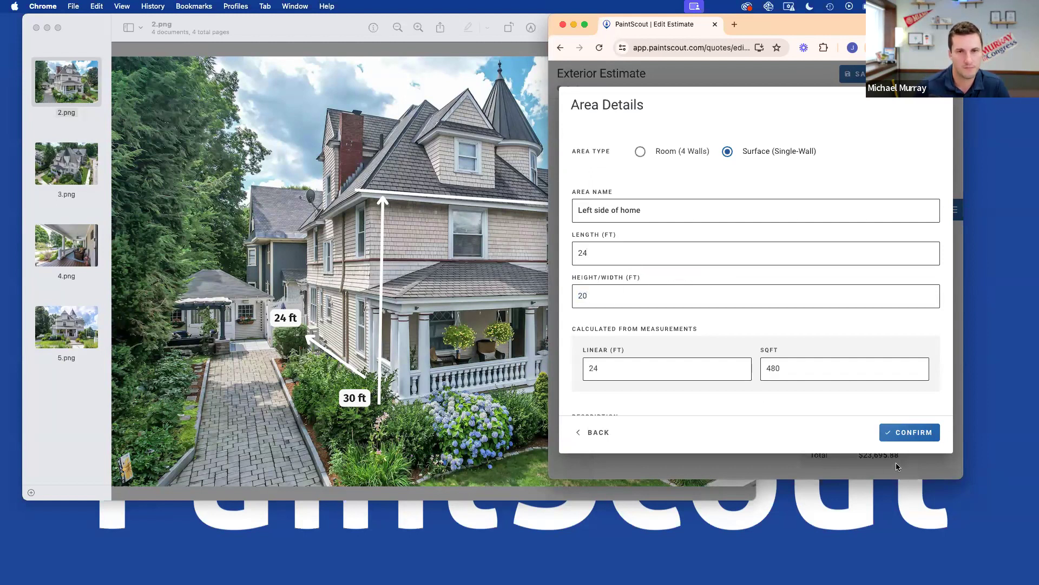
click(902, 435)
Set the quantity of the Windows substrate in the Left side of home area to 10 and confirm it
scroll(641, 240, up, 2)
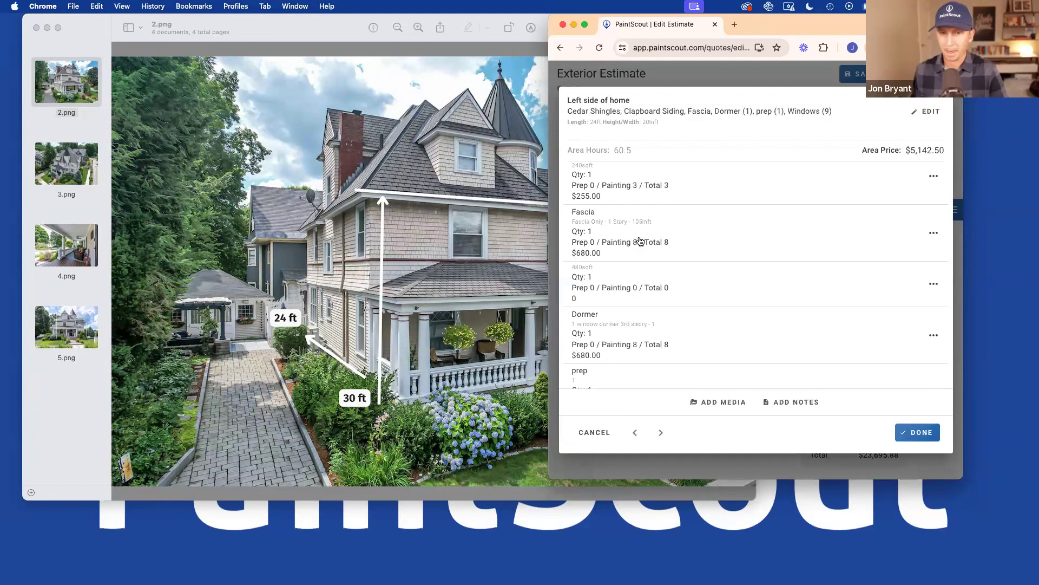
scroll(660, 257, up, 2)
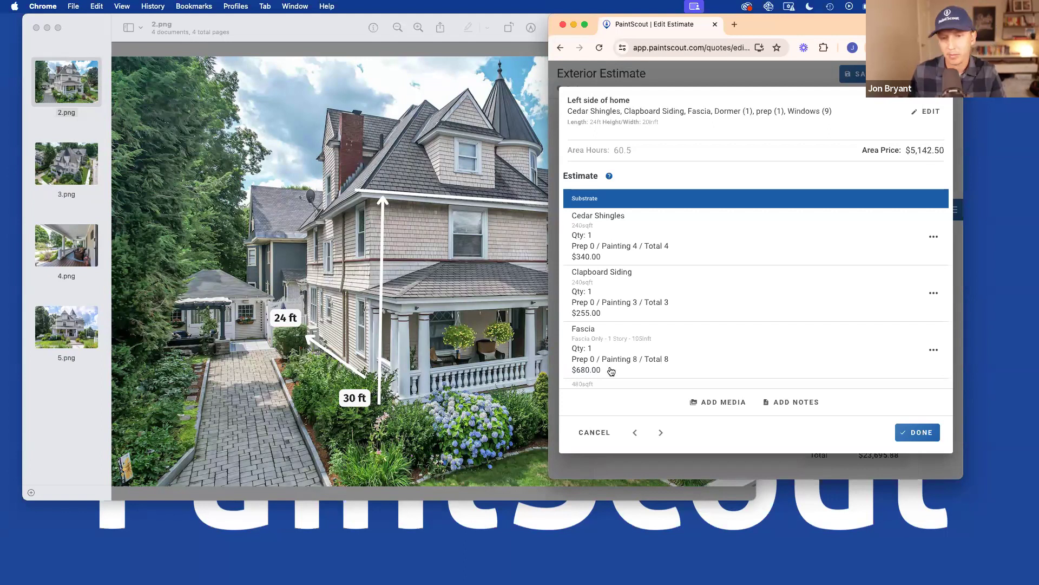
scroll(612, 372, down, 2)
scroll(615, 336, down, 2)
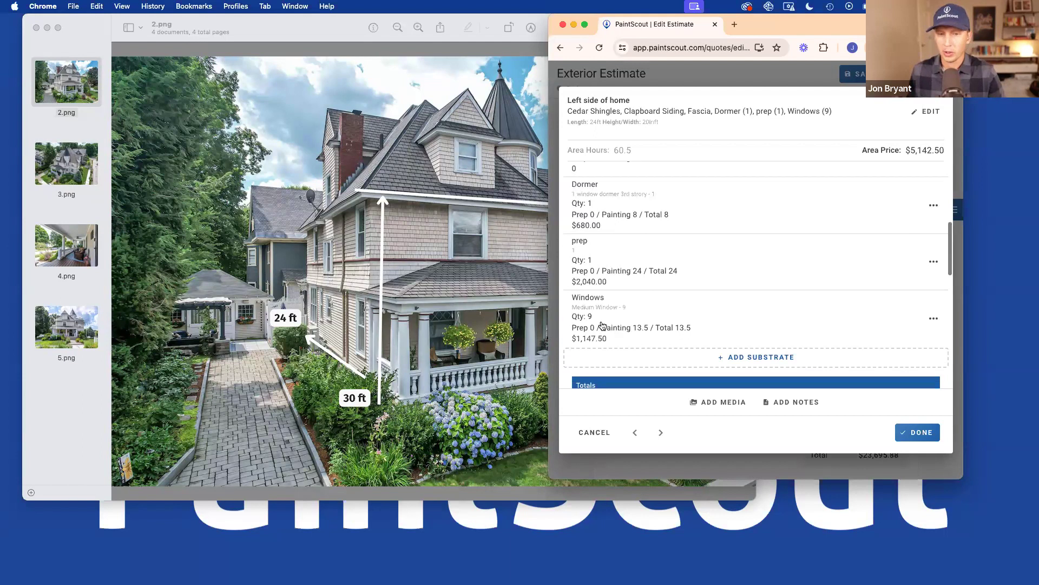
click(608, 330)
click(602, 245)
text(10)
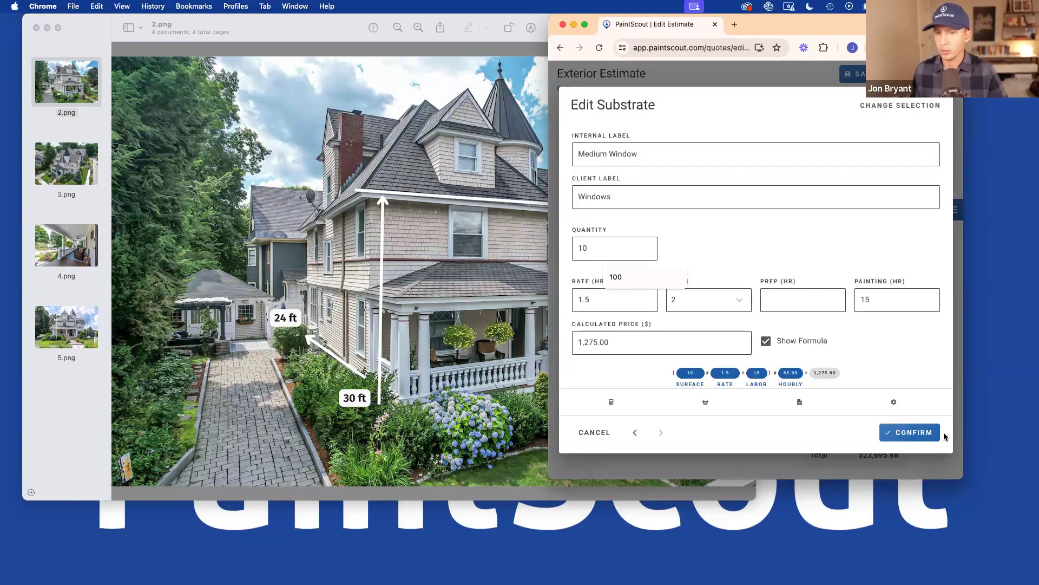
click(920, 432)
Review the Left side of home substrates and return to the estimate with the area's changes kept
scroll(609, 270, up, 1)
scroll(616, 269, up, 2)
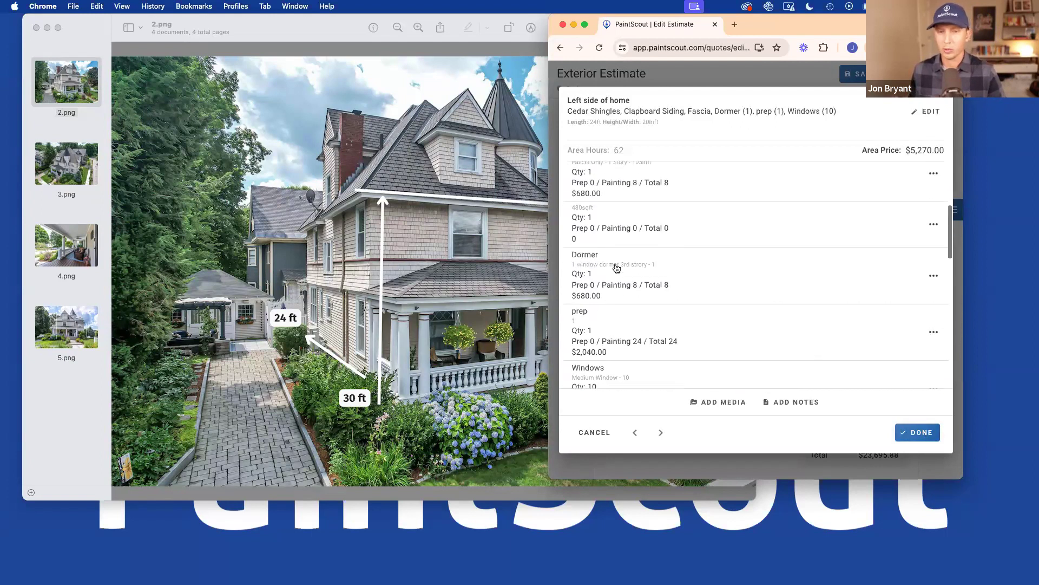
scroll(616, 268, up, 3)
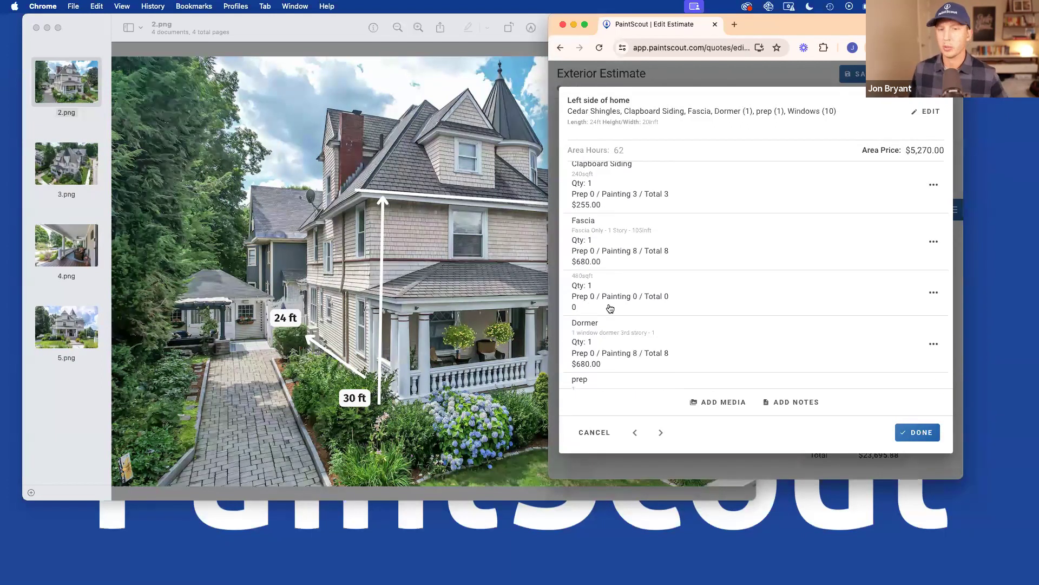
scroll(703, 291, up, 4)
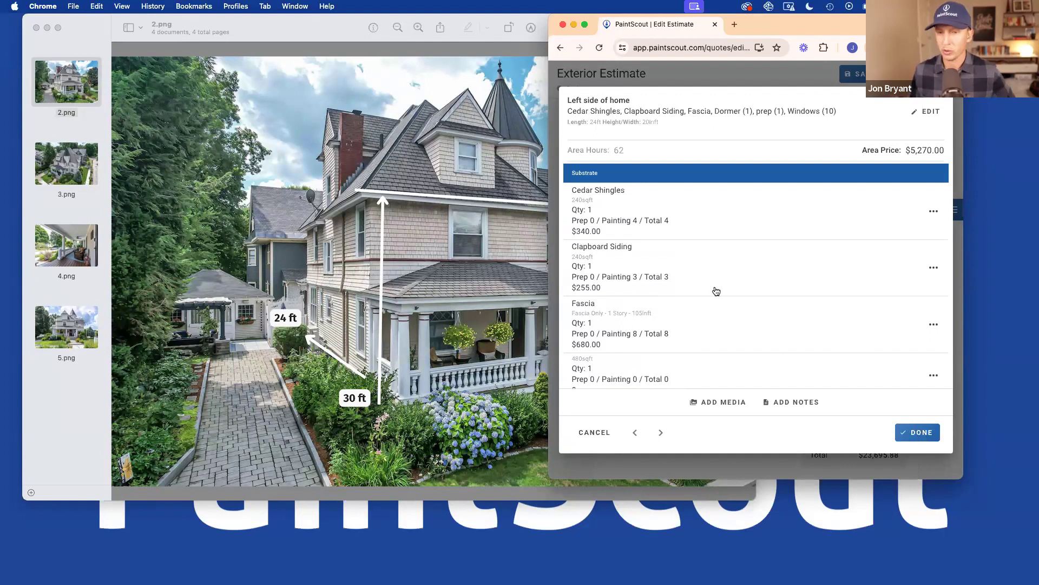
key(Escape)
scroll(716, 295, down, 1)
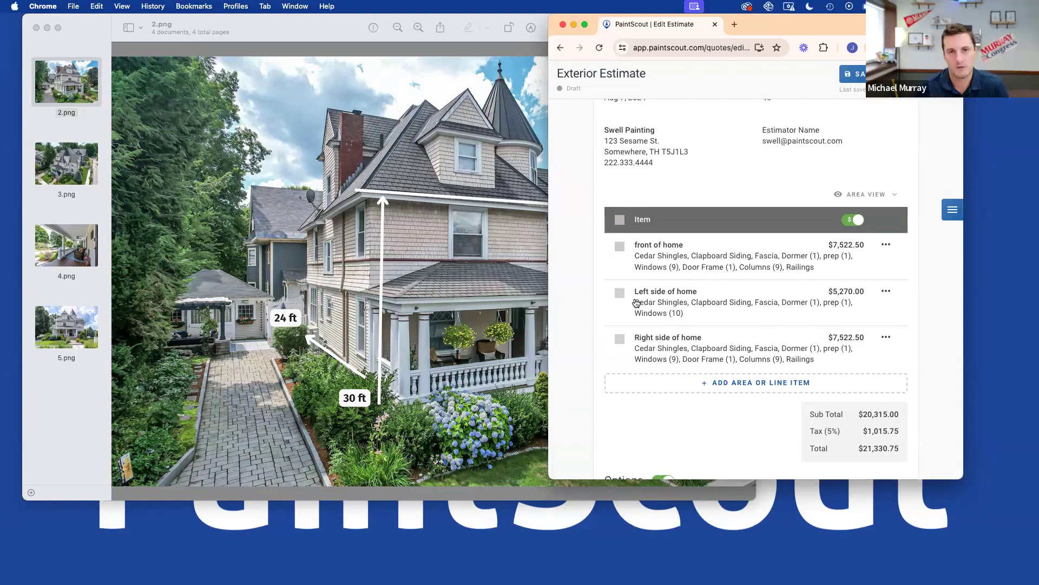
Group the front, left and right side areas into one estimate item named "Painting whole home"
click(621, 250)
click(620, 248)
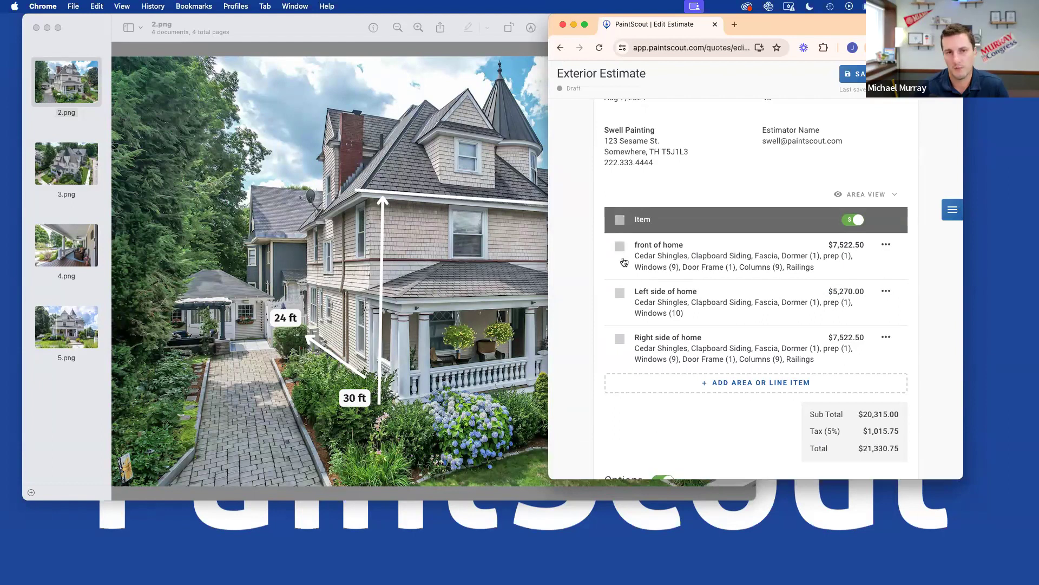
click(620, 220)
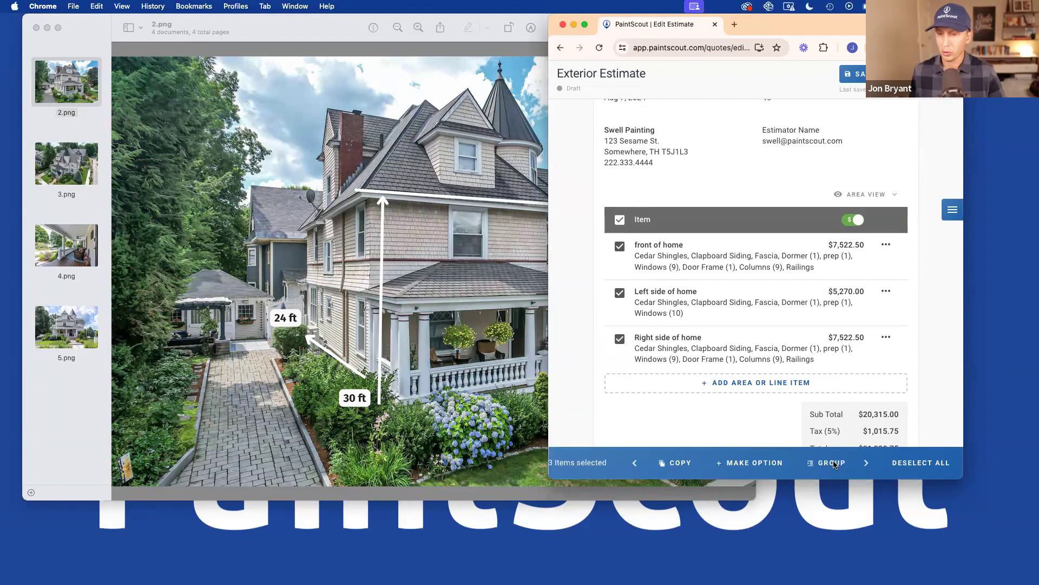
click(626, 151)
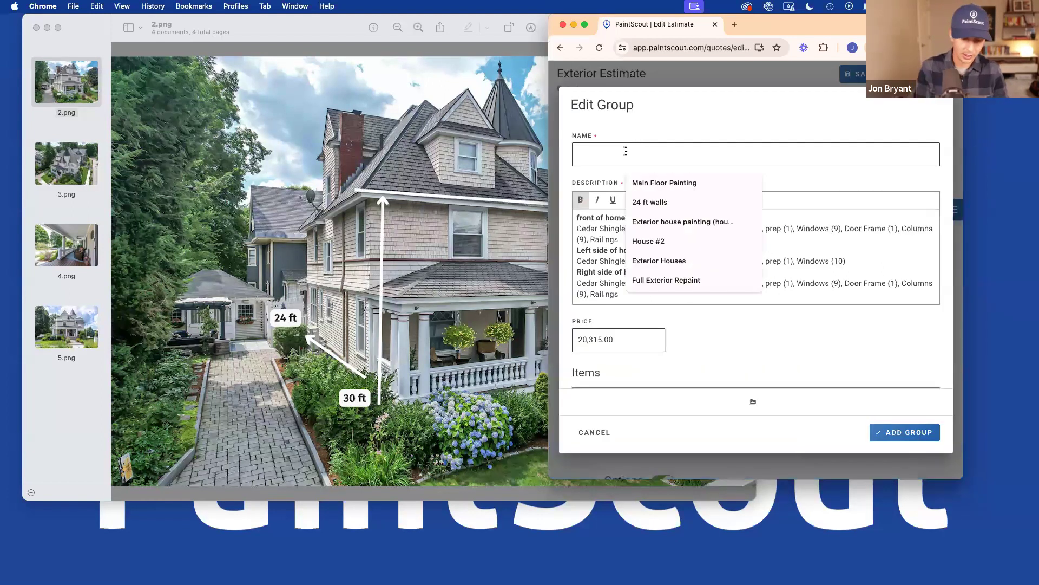
text(Painti)
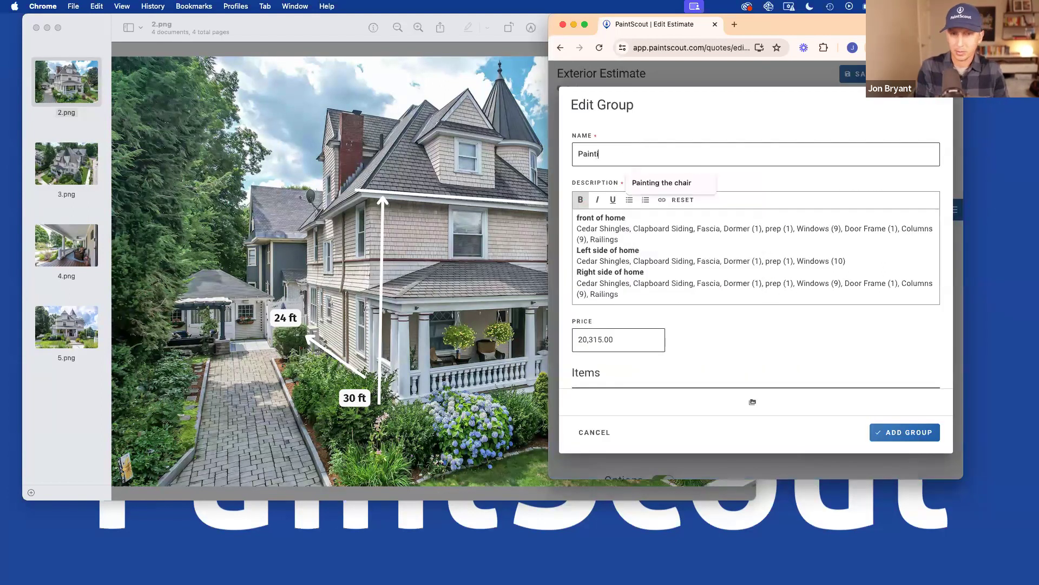
text(ng w)
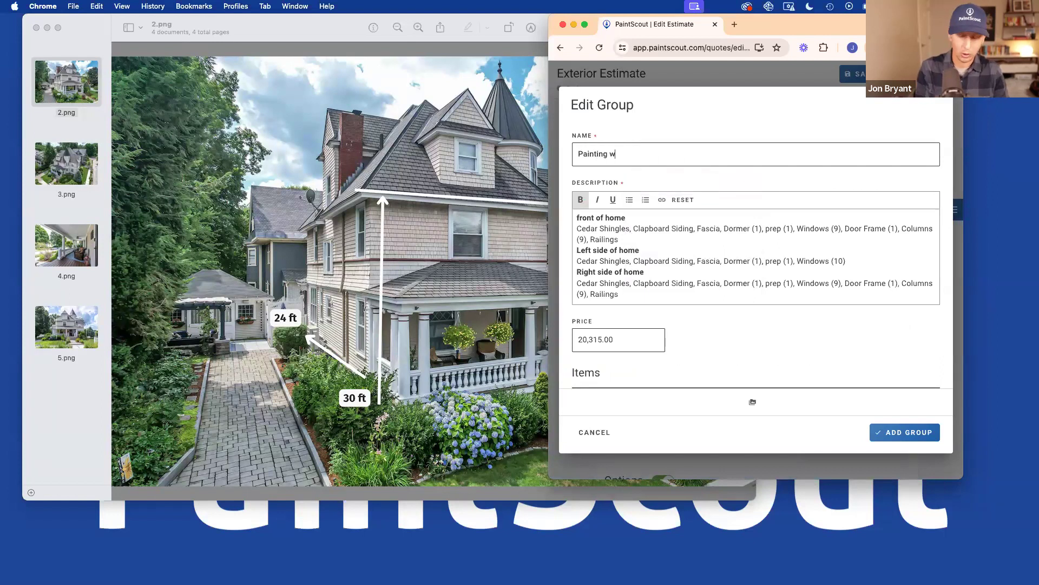
text(hole home)
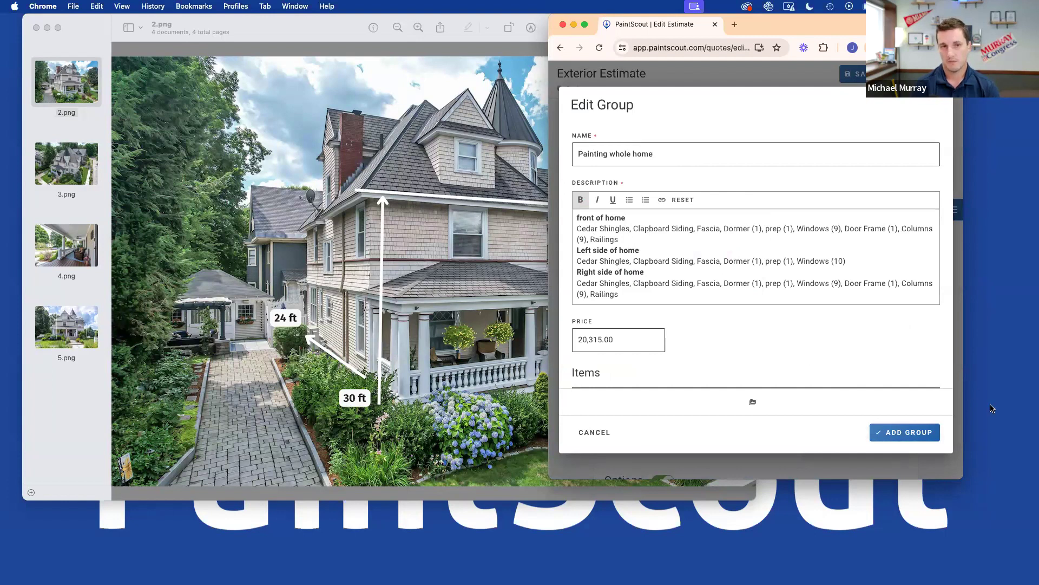
scroll(771, 276, down, 3)
click(910, 432)
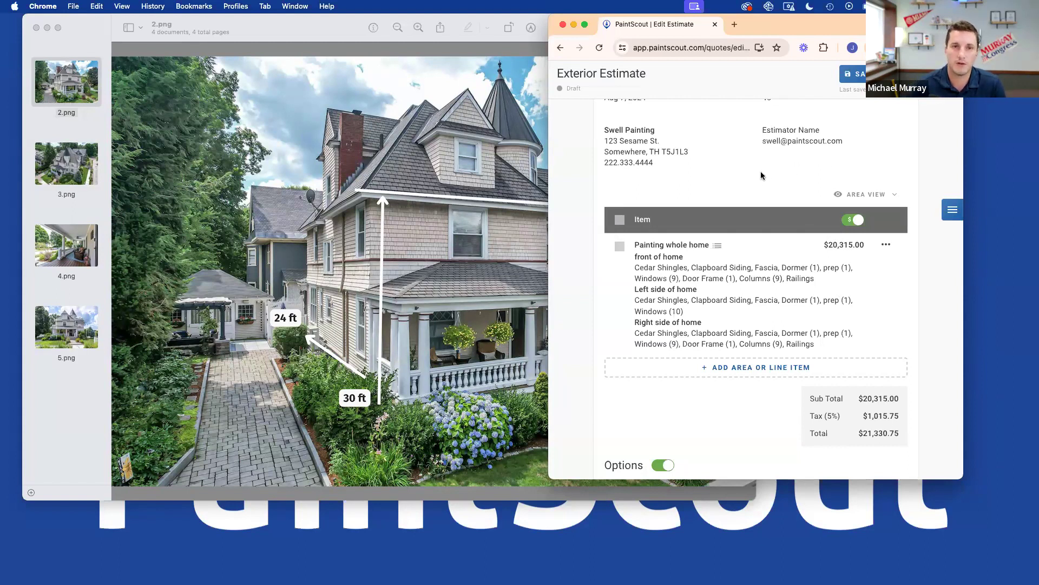
Review the grouped item and totals in the estimate, and switch to Preview to view the annotated house photo 2.png
scroll(762, 172, up, 3)
scroll(760, 171, down, 2)
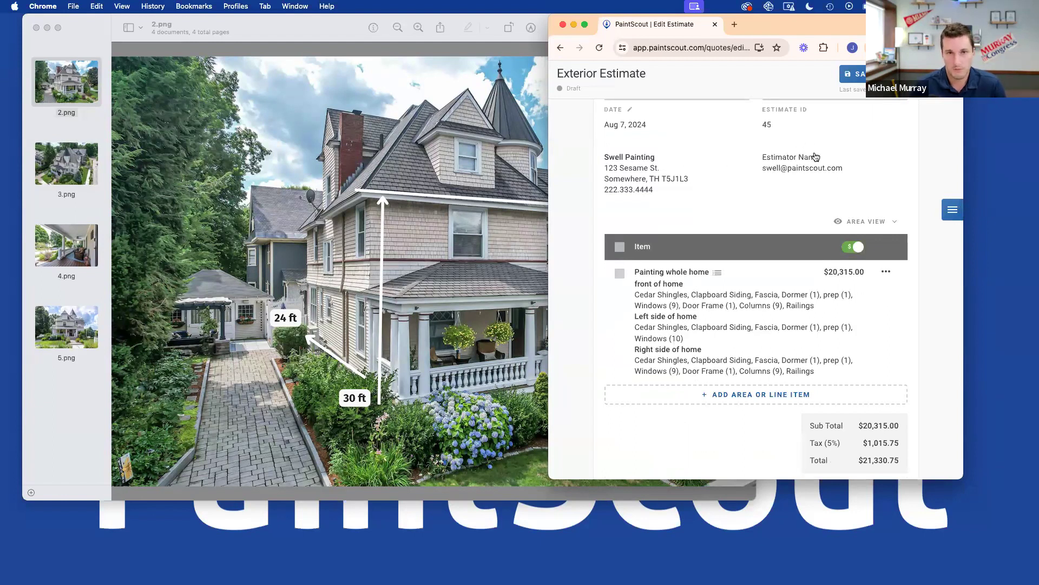
scroll(815, 158, down, 1)
scroll(772, 201, down, 3)
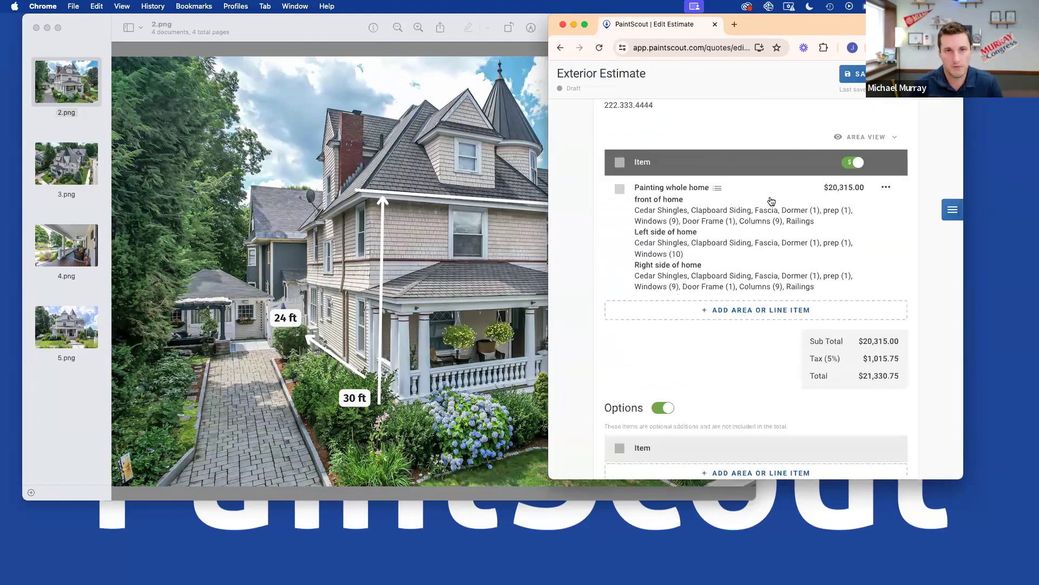
scroll(771, 202, up, 1)
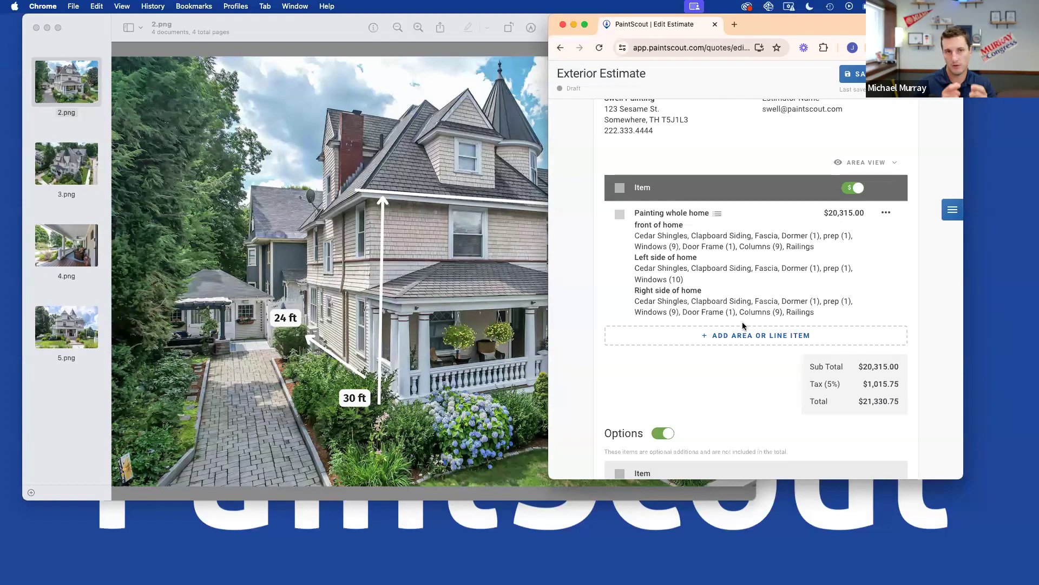
key(super+Tab)
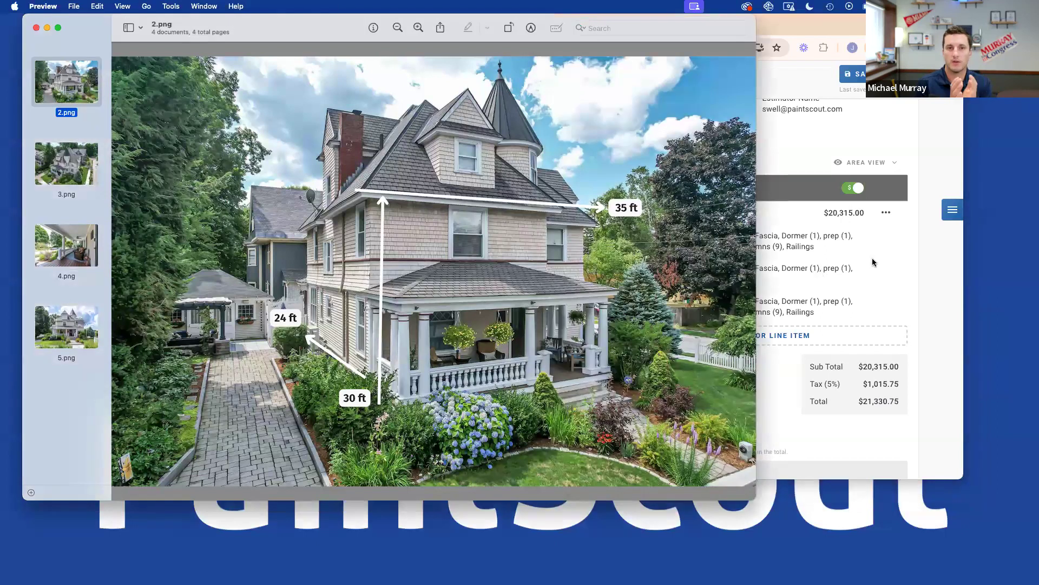